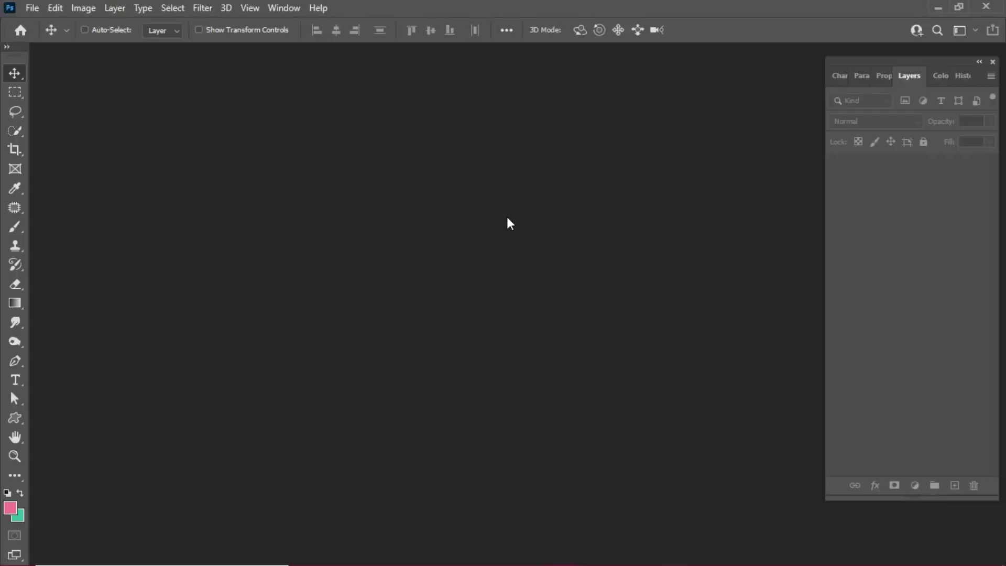
Step: Create a new document 640 pixels wide and 720 pixels high at 300 pixels/inch with a white background
{"action": "left_click", "coordinate": [33, 9]}
{"action": "left_click", "coordinate": [49, 20]}
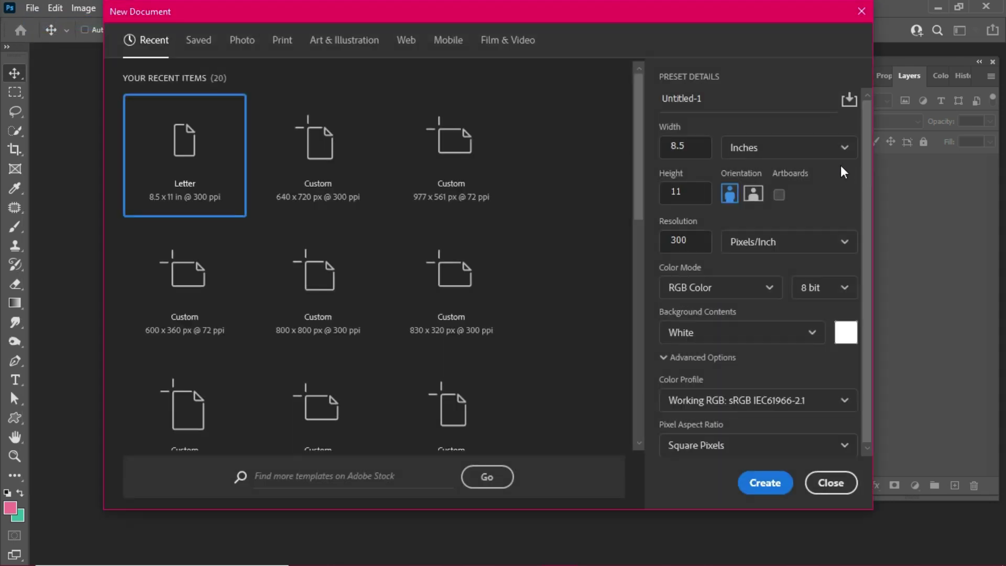
{"action": "left_click", "coordinate": [750, 159]}
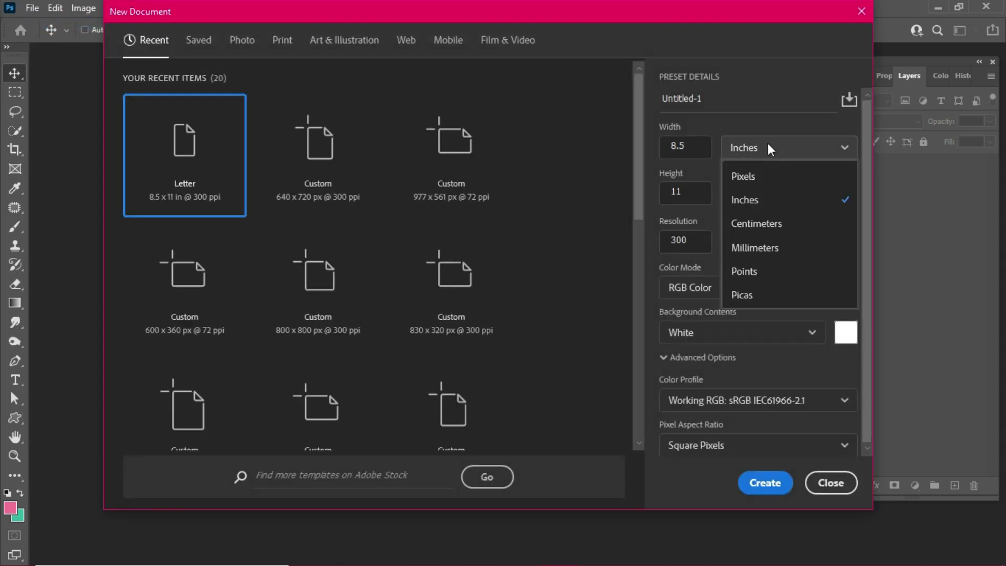
{"action": "left_click", "coordinate": [754, 181]}
{"action": "double_click", "coordinate": [698, 152]}
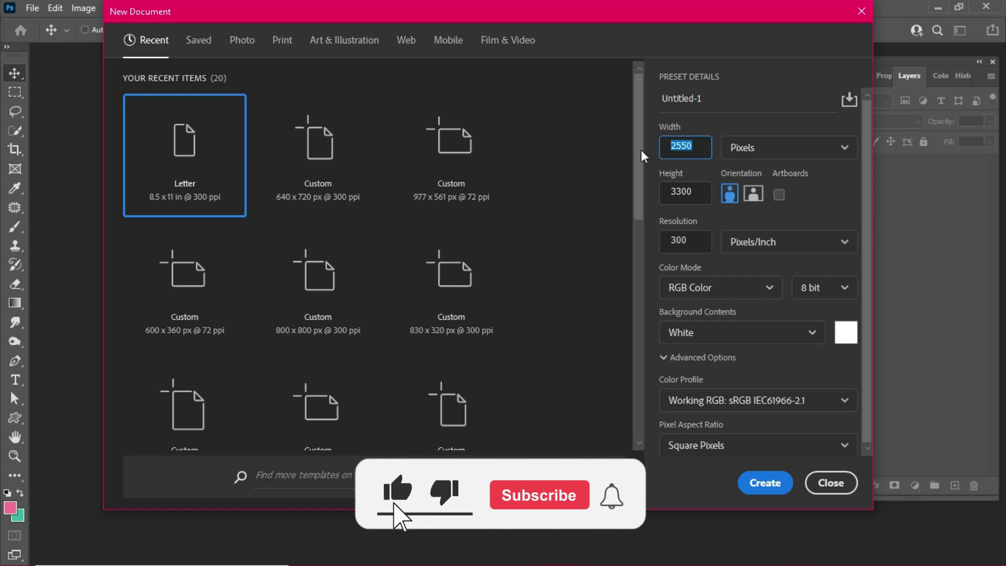
{"action": "type", "text": "640"}
{"action": "key", "text": "Tab"}
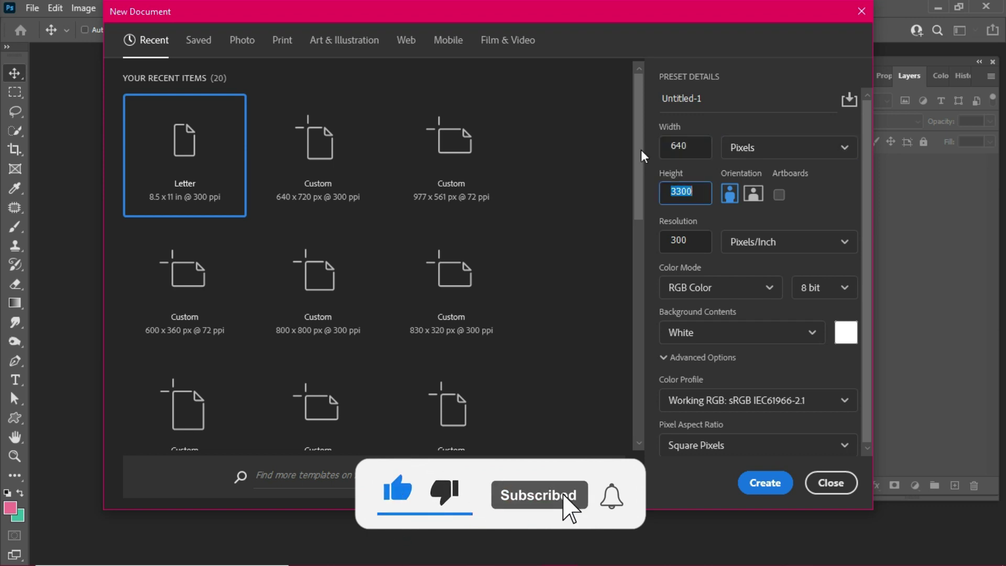
{"action": "type", "text": "720"}
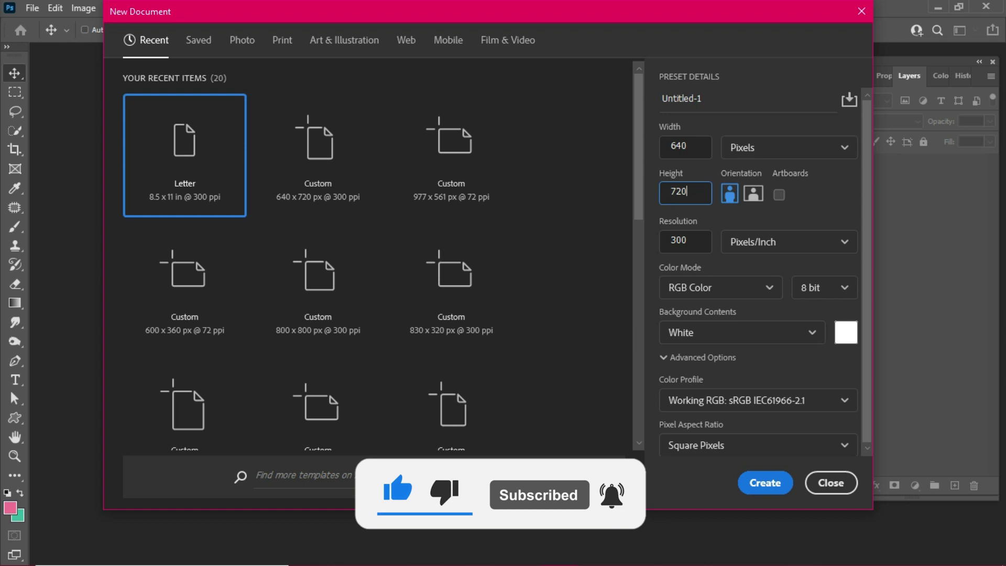
{"action": "left_click", "coordinate": [766, 483]}
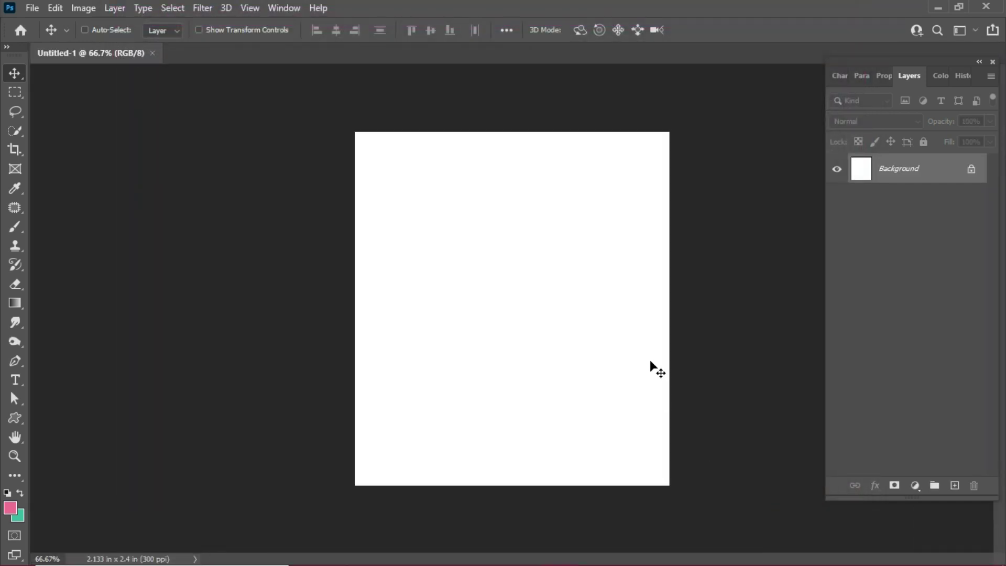
Step: Open the pngegg (35) cutout image and bring the cricketer into the new document as a layer
{"action": "key", "text": "ctrl+0"}
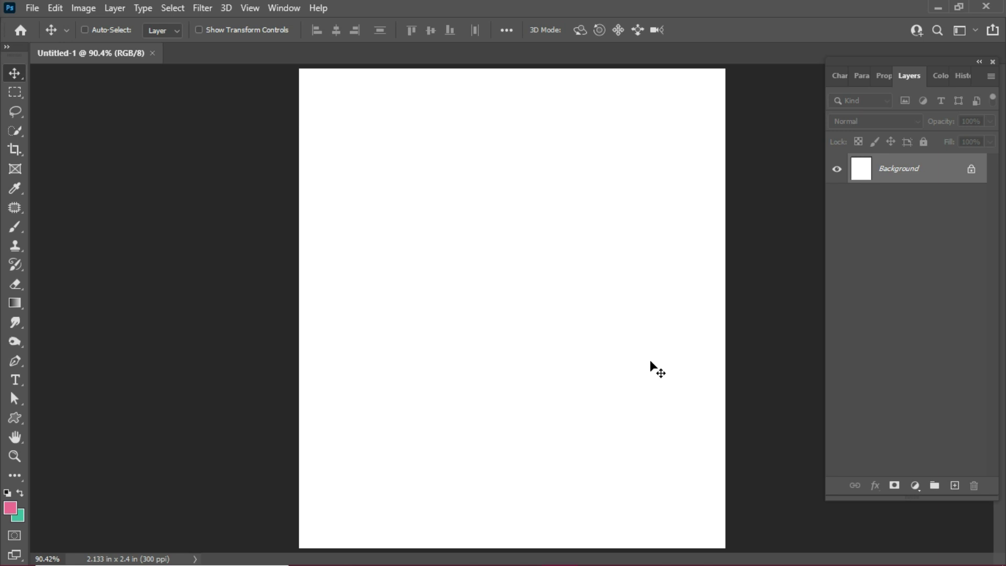
{"action": "key", "text": "ctrl+o"}
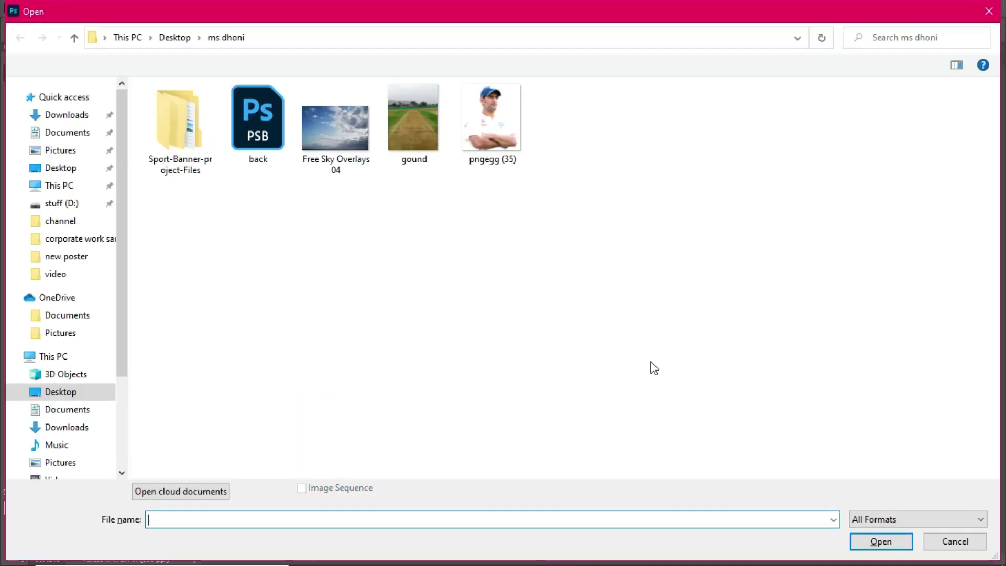
{"action": "double_click", "coordinate": [491, 124]}
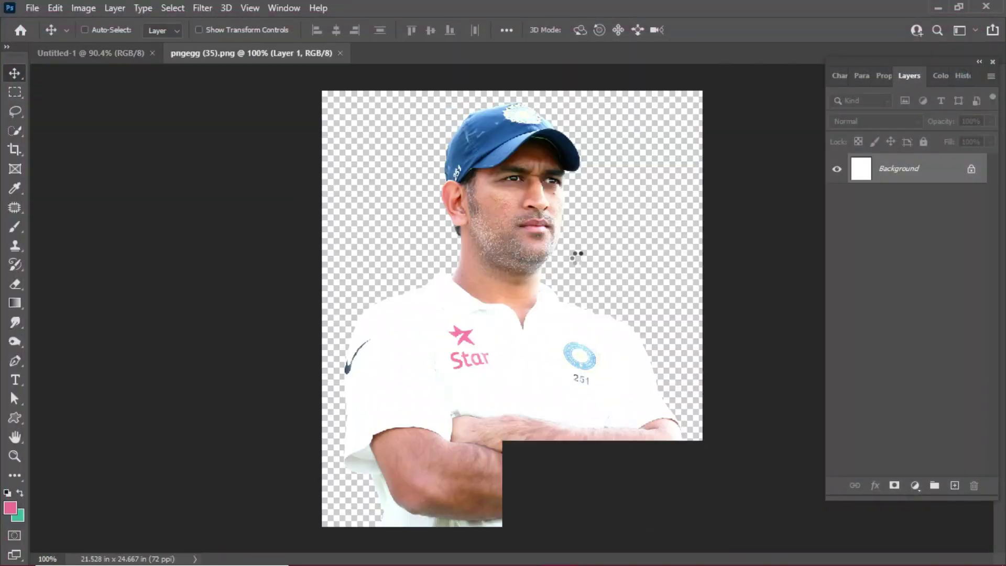
{"action": "left_click_drag", "start_coordinate": [568, 178], "coordinate": [503, 210]}
Step: Scale the cricketer down to fit the canvas, with the crossed arms resting near the lower edge
{"action": "key", "text": "ctrl+minus"}
{"action": "key", "text": "ctrl+minus"}
{"action": "key", "text": "ctrl+t"}
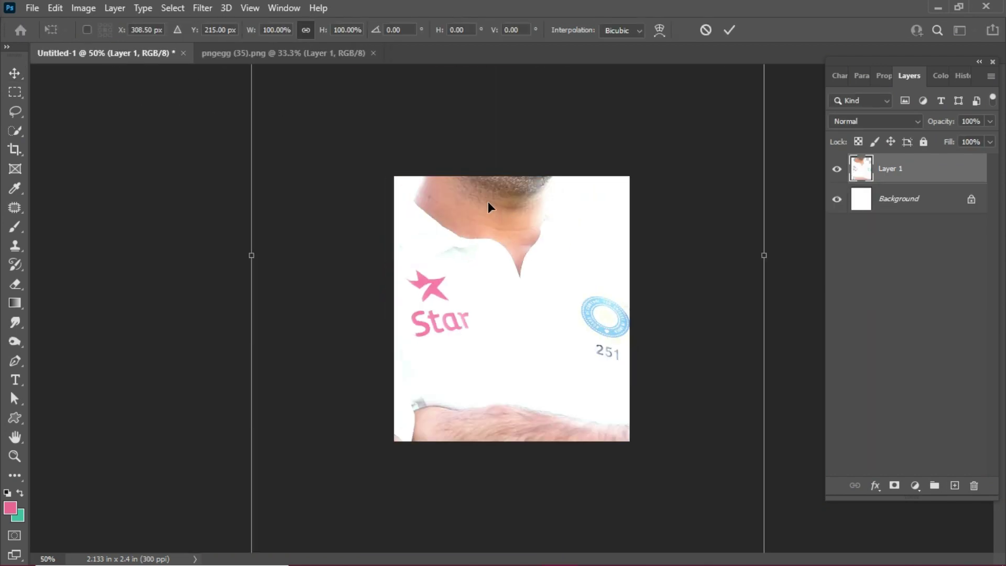
{"action": "left_click_drag", "start_coordinate": [256, 256], "coordinate": [394, 255]}
{"action": "left_click_drag", "start_coordinate": [499, 230], "coordinate": [502, 260]}
{"action": "left_click_drag", "start_coordinate": [512, 141], "coordinate": [518, 213]}
{"action": "left_click_drag", "start_coordinate": [499, 340], "coordinate": [499, 339]}
{"action": "key", "text": "Return"}
Step: Nudge the cricketer layer slightly to the right
{"action": "key", "text": "ctrl+plus"}
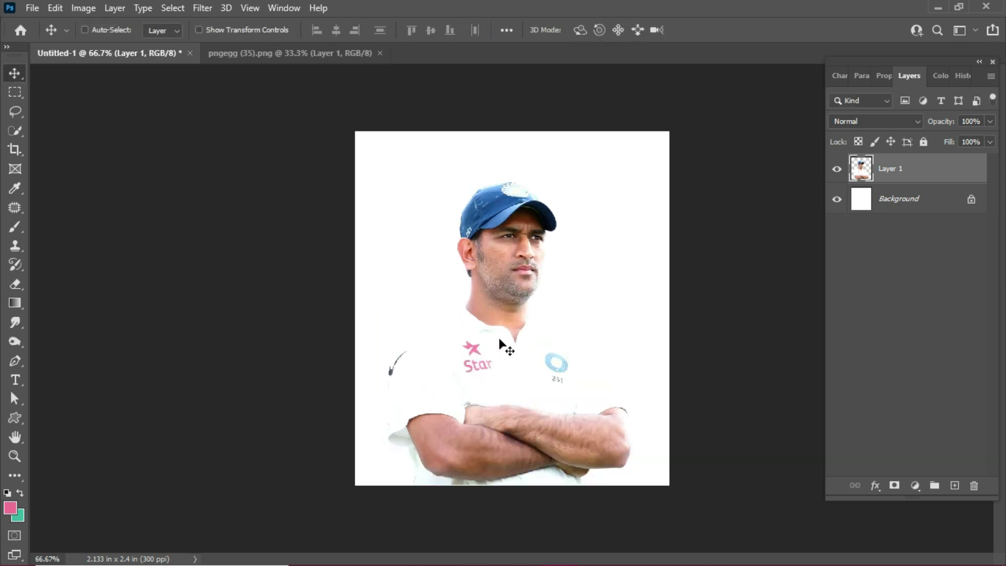
{"action": "right_click", "coordinate": [523, 262]}
{"action": "left_click", "coordinate": [525, 264]}
{"action": "key", "text": "shift+Right"}
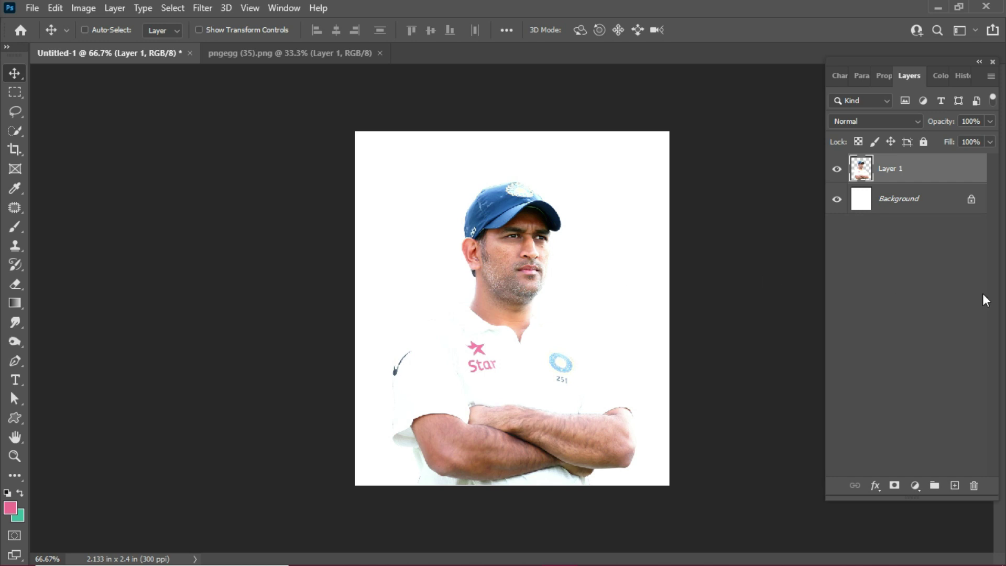
Step: Add a Gradient Fill layer directly above the Background, starting from the Blue_04 preset in the Blues group
{"action": "left_click", "coordinate": [910, 208]}
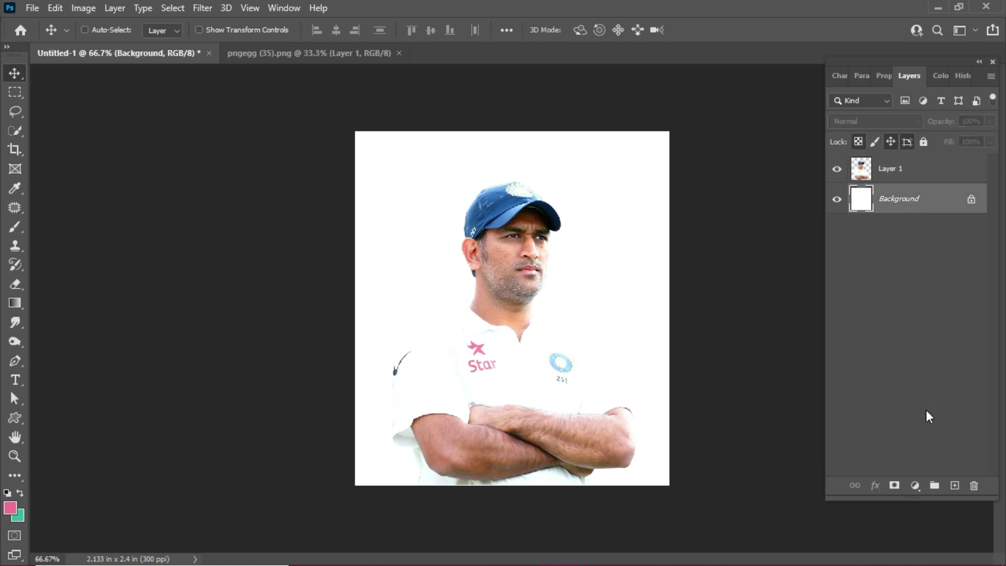
{"action": "left_click", "coordinate": [915, 486]}
{"action": "left_click", "coordinate": [951, 243]}
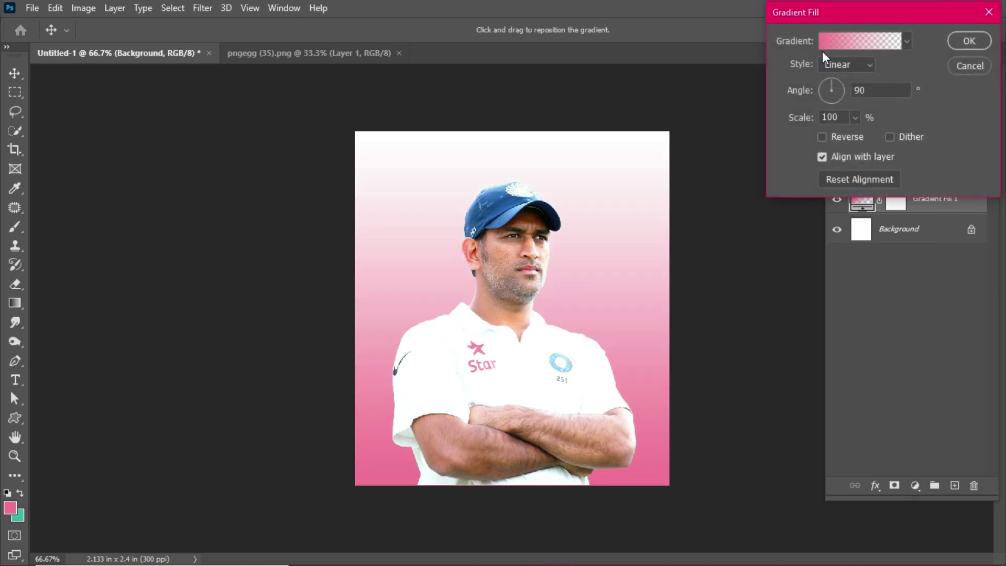
{"action": "left_click", "coordinate": [898, 46]}
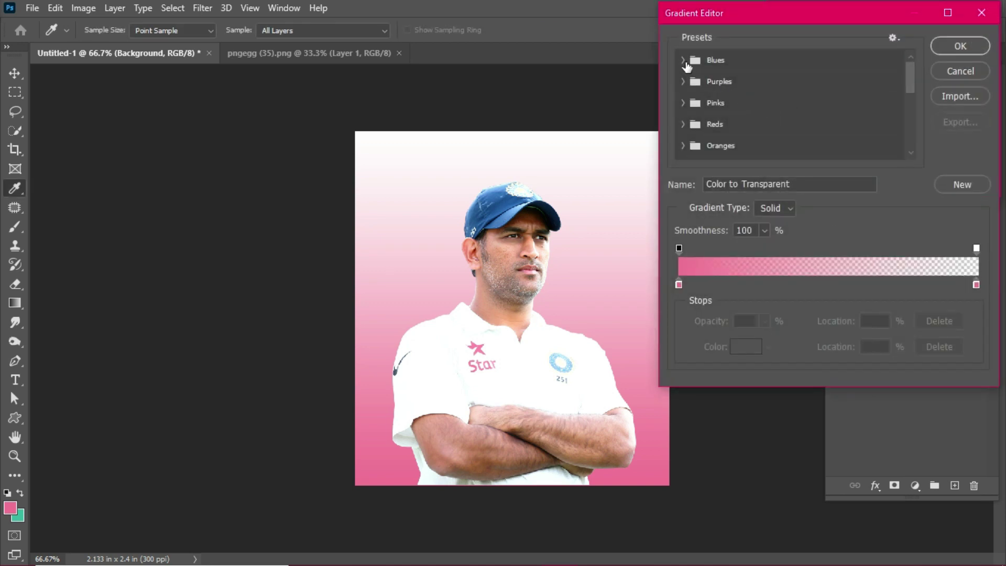
{"action": "left_click", "coordinate": [683, 61]}
{"action": "left_click", "coordinate": [773, 84]}
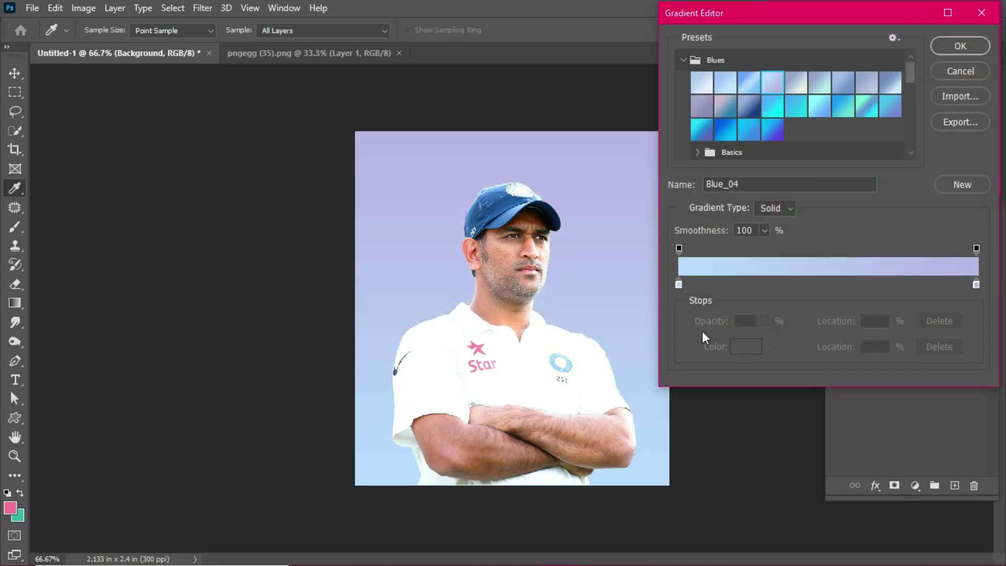
Step: Set the gradient's starting colour stop, at location 0%, to e5a086
{"action": "left_click", "coordinate": [681, 285]}
{"action": "left_click", "coordinate": [746, 347]}
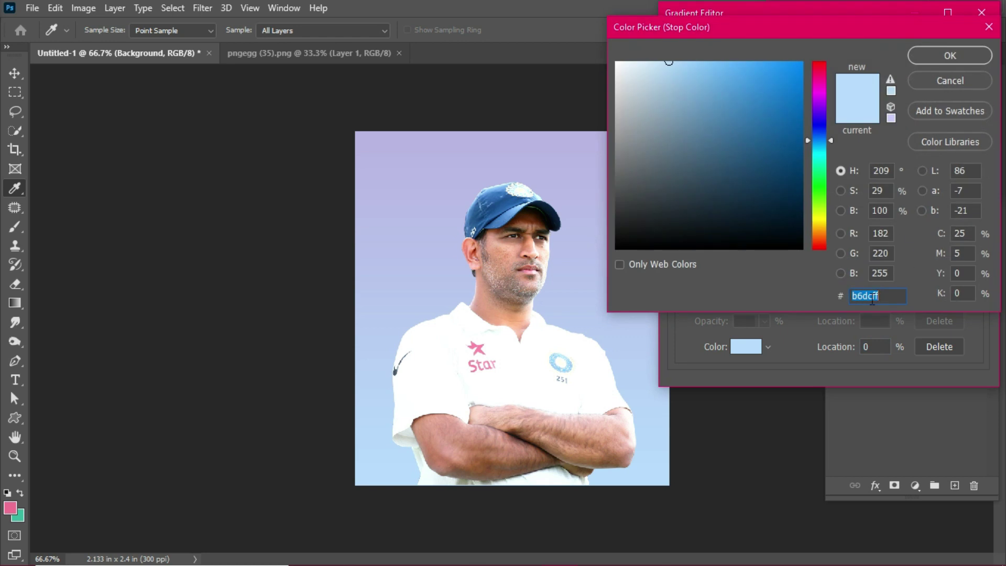
{"action": "type", "text": "e5a"}
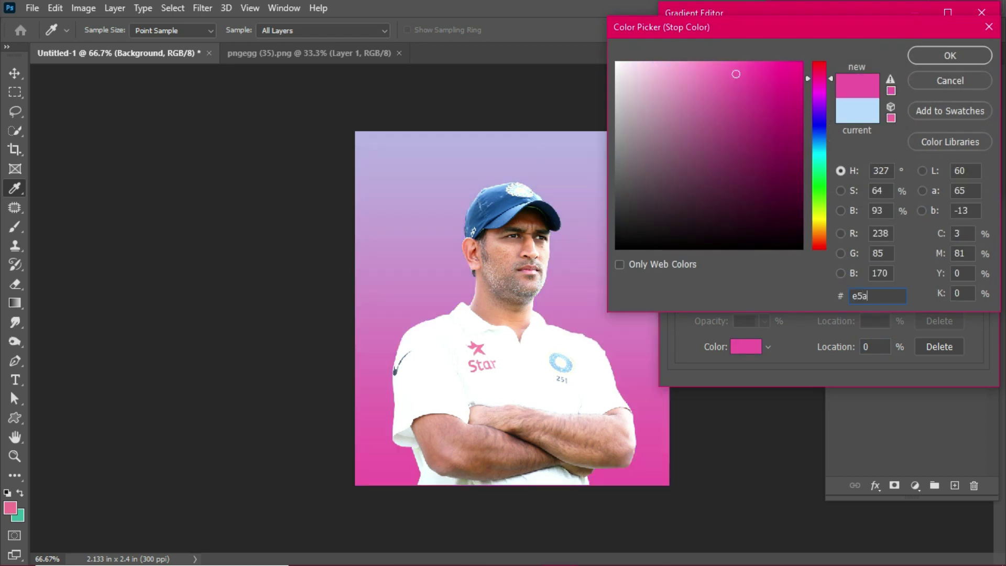
{"action": "type", "text": "086"}
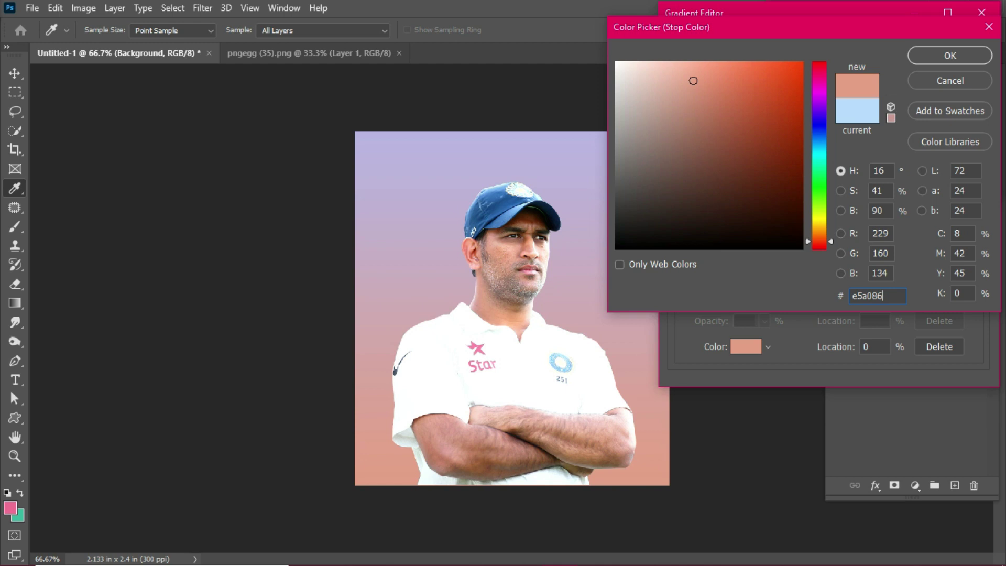
{"action": "left_click", "coordinate": [939, 58]}
Step: Set the gradient's end colour stop, at location 100%, to ffd850 and accept the edited gradient
{"action": "left_click", "coordinate": [977, 283]}
{"action": "left_click", "coordinate": [746, 347]}
{"action": "type", "text": "ff"}
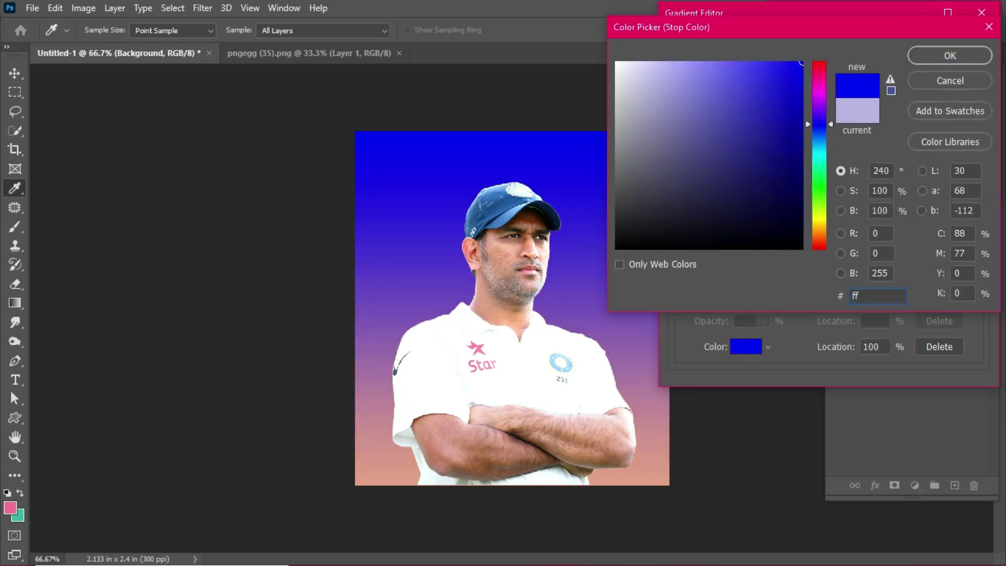
{"action": "type", "text": "d850"}
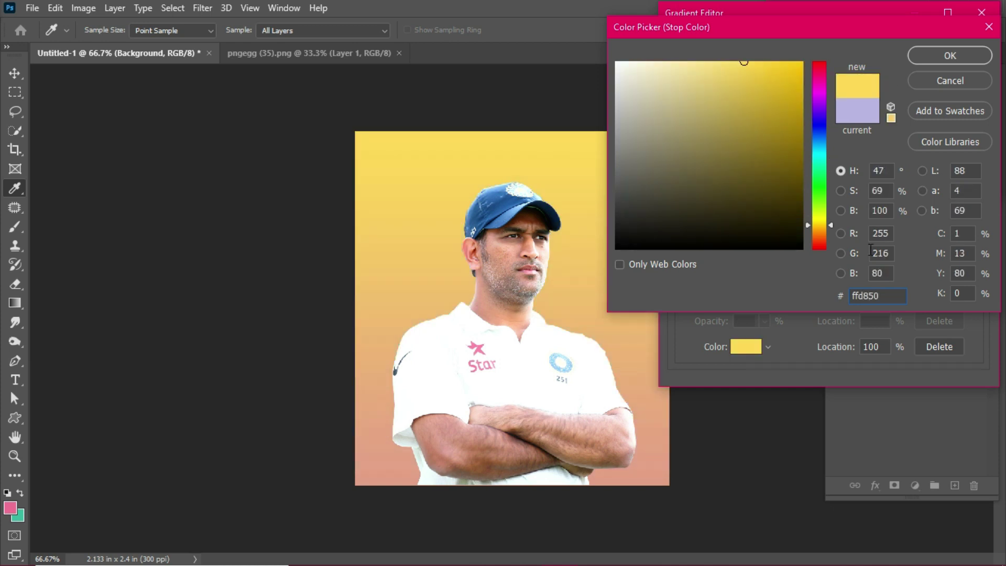
{"action": "left_click", "coordinate": [943, 57]}
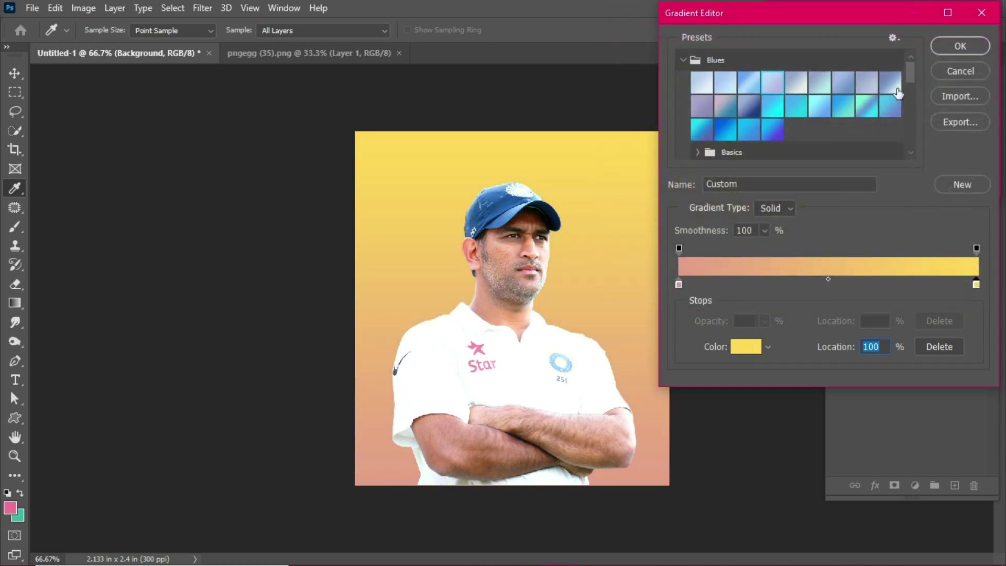
{"action": "left_click", "coordinate": [959, 47]}
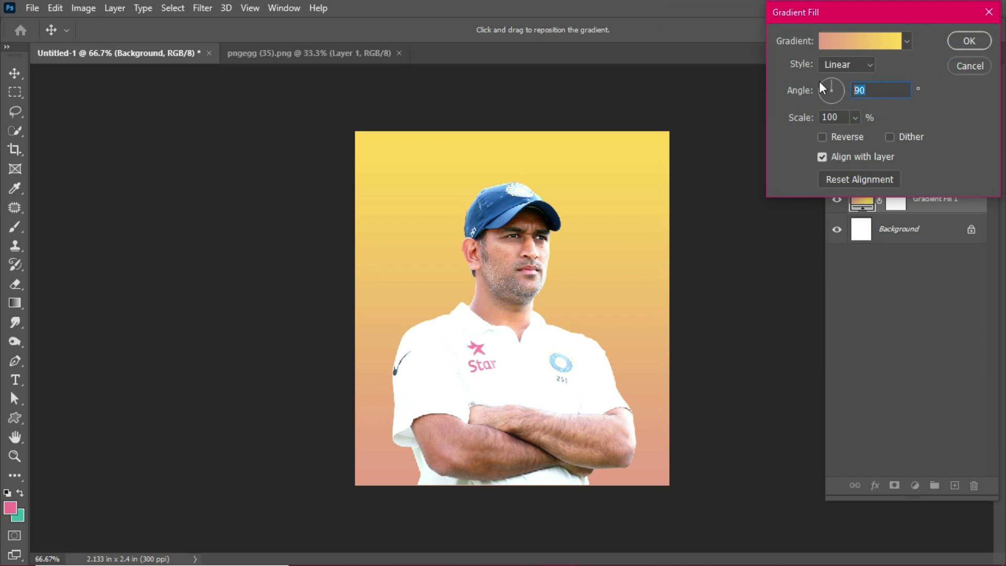
Step: Set the gradient fill's angle to 180°, reverse it, and shift it towards the canvas's left edge
{"action": "type", "text": "180"}
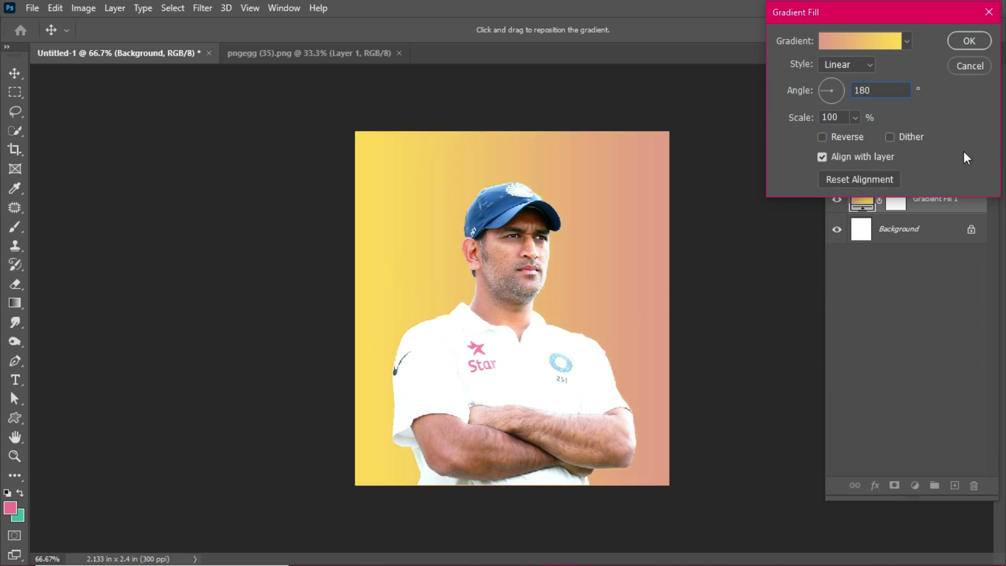
{"action": "left_click", "coordinate": [841, 137]}
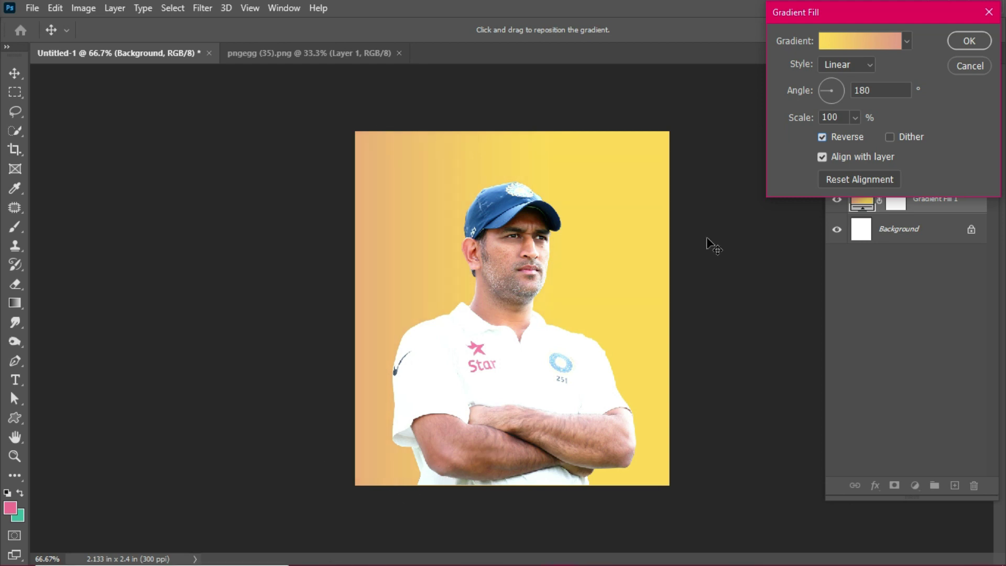
{"action": "left_click", "coordinate": [969, 41]}
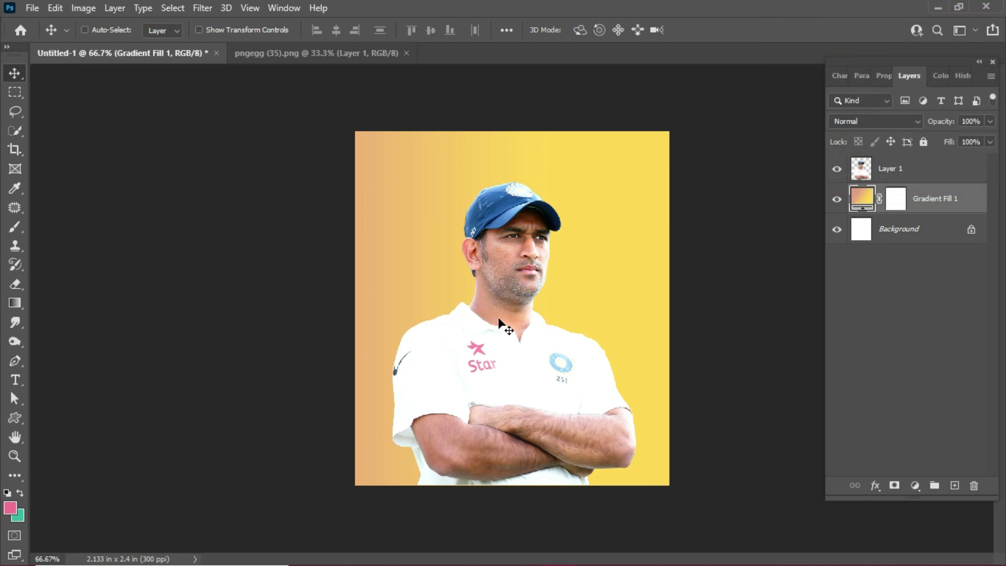
Step: Open the cricketer's layer in the Topaz Adjust 5 filter and choose the Clarity preset from the Vibrant Collection
{"action": "scroll", "coordinate": [450, 306], "scroll_direction": "up", "scroll_amount": 3}
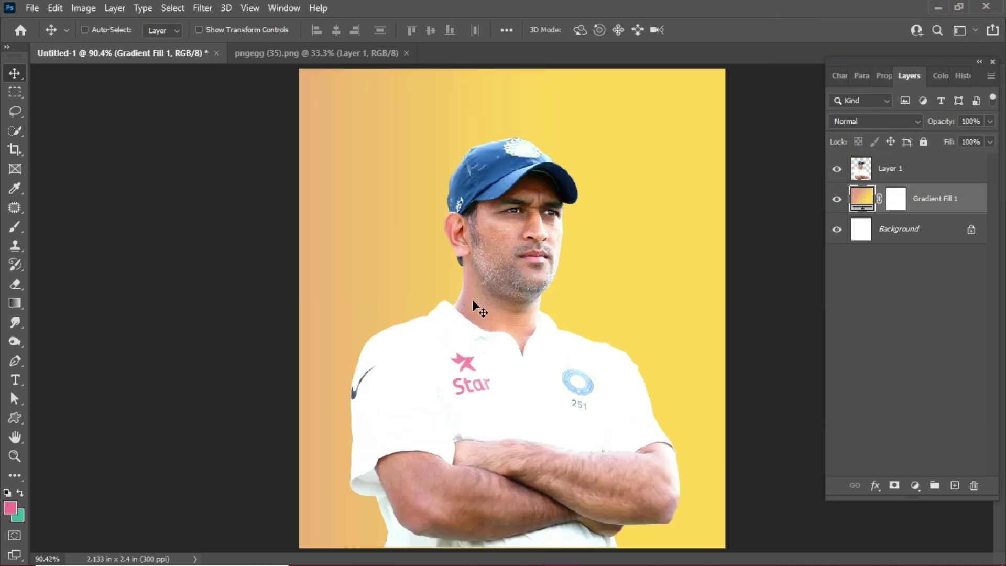
{"action": "left_click", "coordinate": [912, 177]}
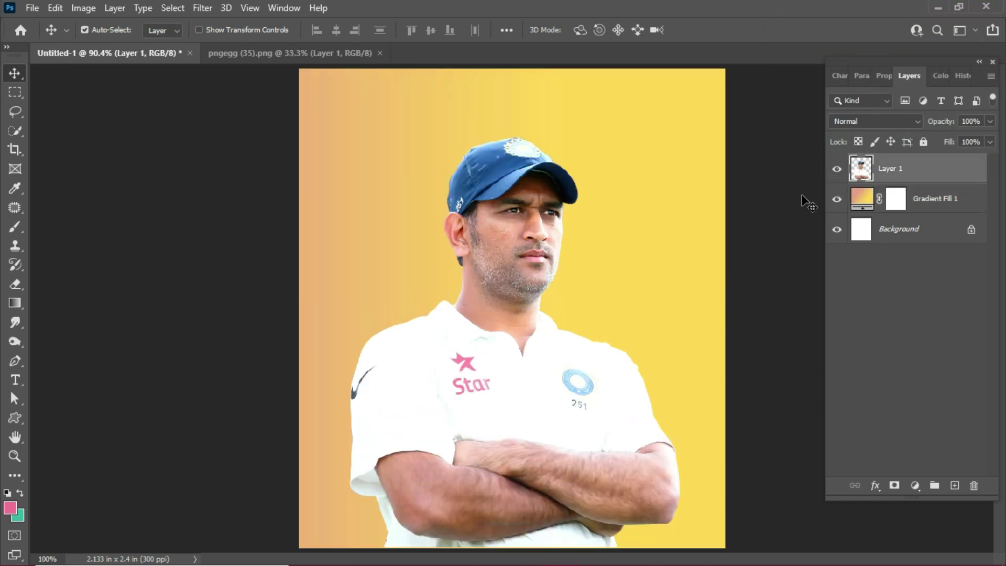
{"action": "scroll", "coordinate": [620, 216], "scroll_direction": "up", "scroll_amount": 5}
{"action": "left_click_drag", "start_coordinate": [493, 305], "coordinate": [495, 307]}
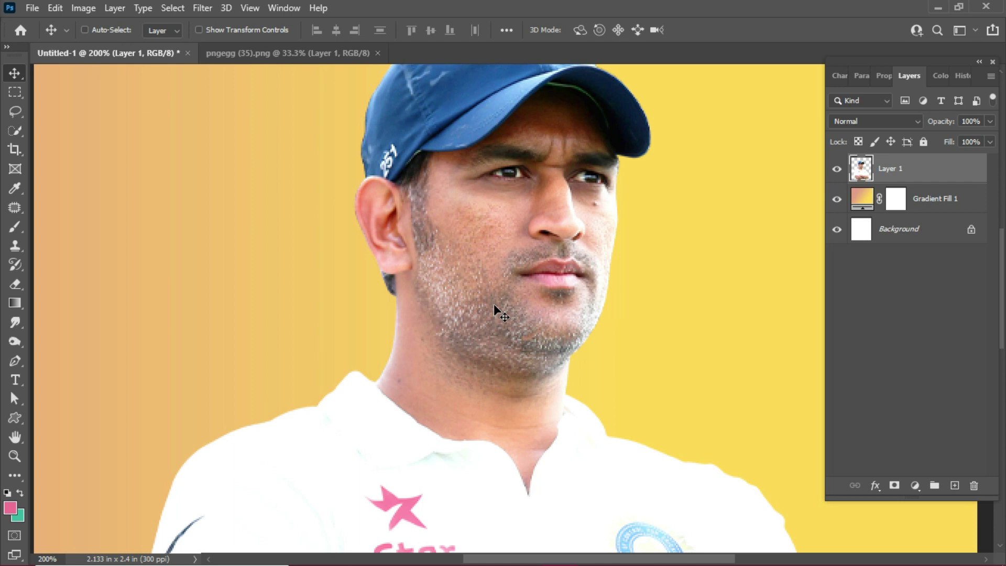
{"action": "key", "text": "ctrl+0"}
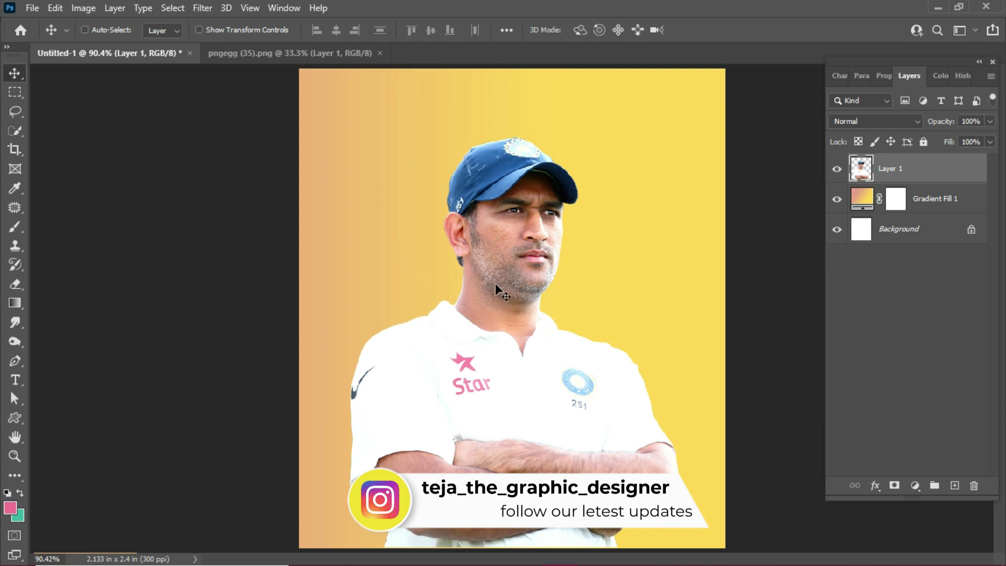
{"action": "left_click", "coordinate": [215, 8]}
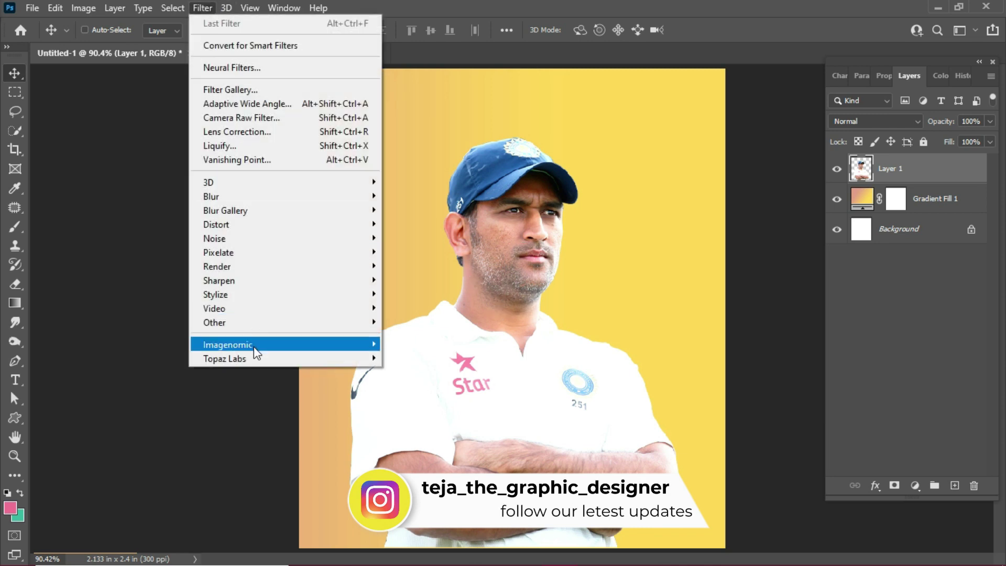
{"action": "mouse_move", "coordinate": [256, 360]}
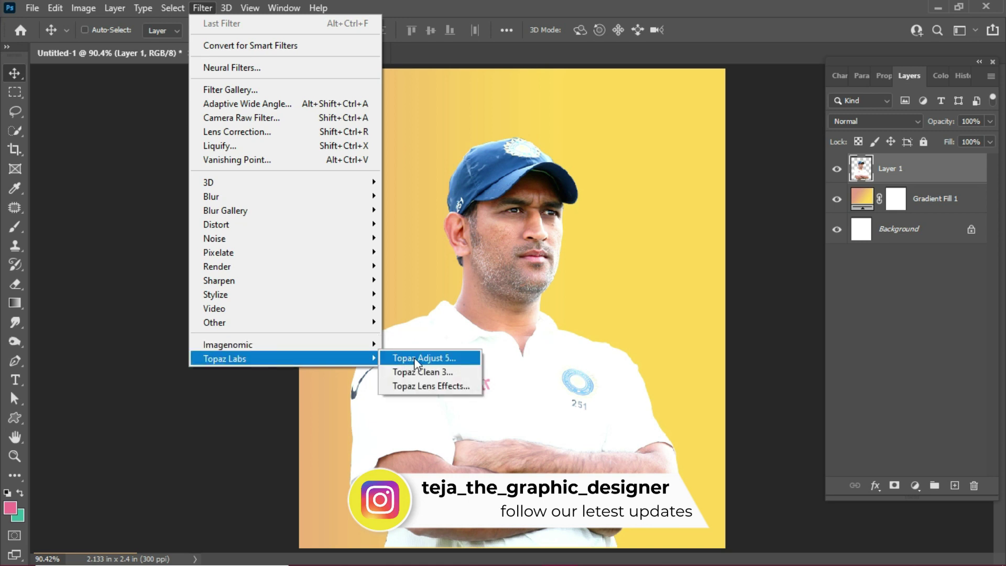
{"action": "left_click", "coordinate": [414, 358]}
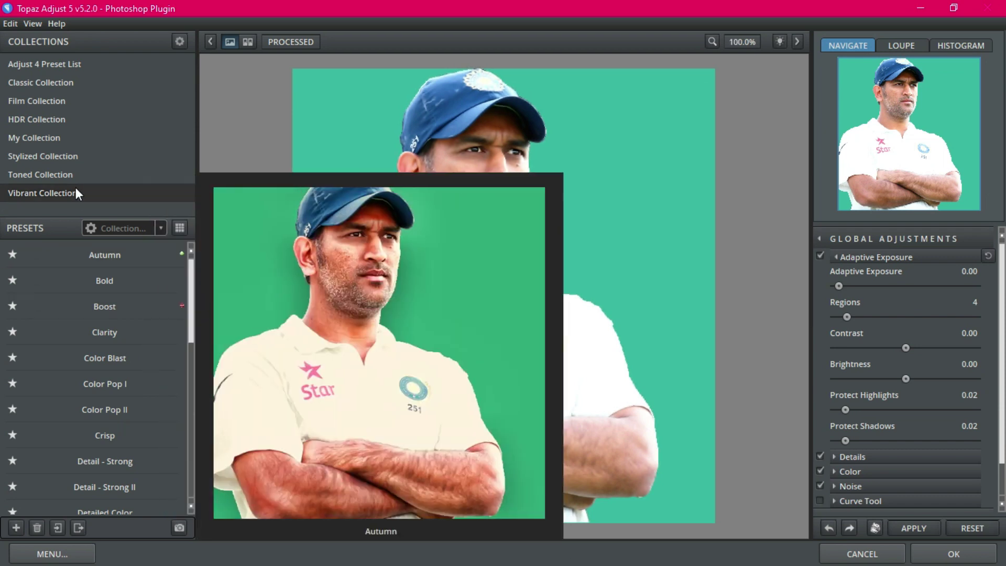
{"action": "left_click", "coordinate": [45, 192]}
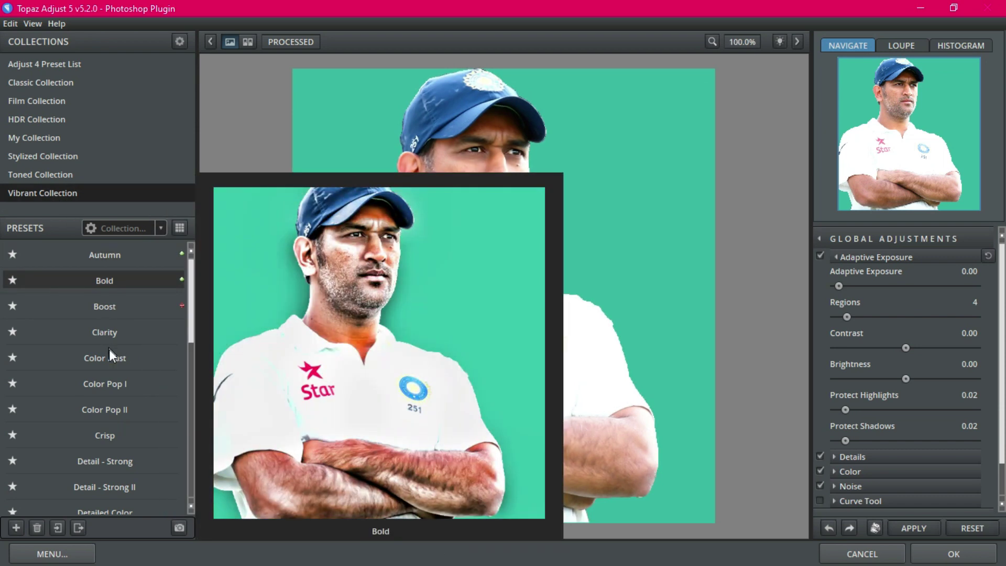
{"action": "left_click", "coordinate": [121, 337]}
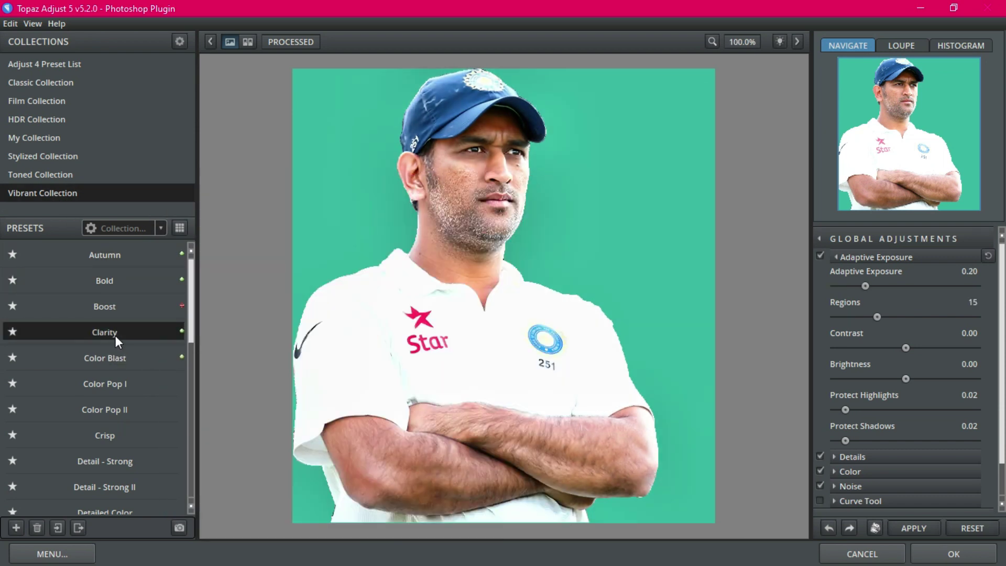
Step: Set the Details strength to 1.81, apply the Topaz Adjust filter, and compare the cricketer's face with and without it
{"action": "left_click", "coordinate": [833, 457]}
{"action": "left_click_drag", "start_coordinate": [895, 486], "coordinate": [899, 485]}
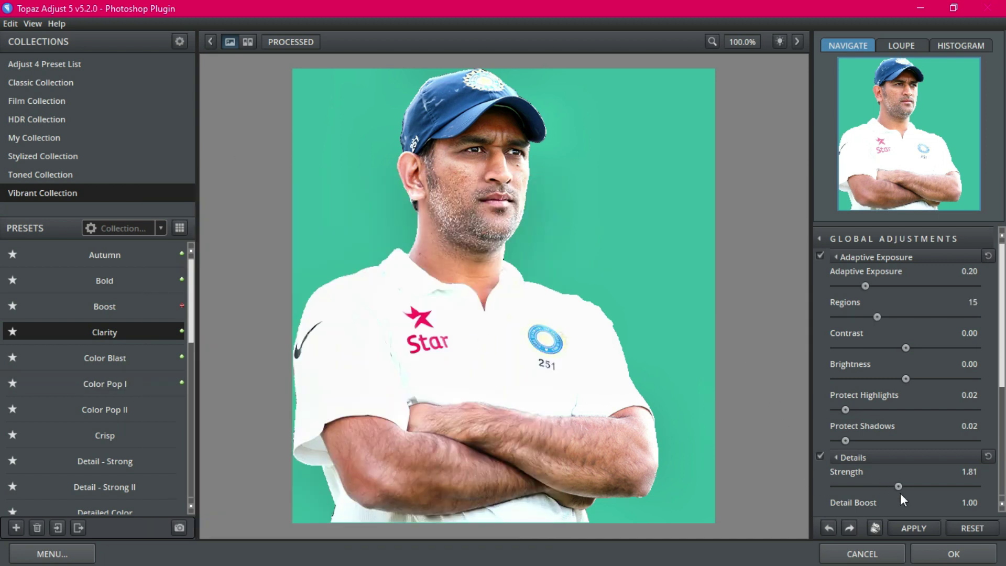
{"action": "left_click", "coordinate": [952, 555]}
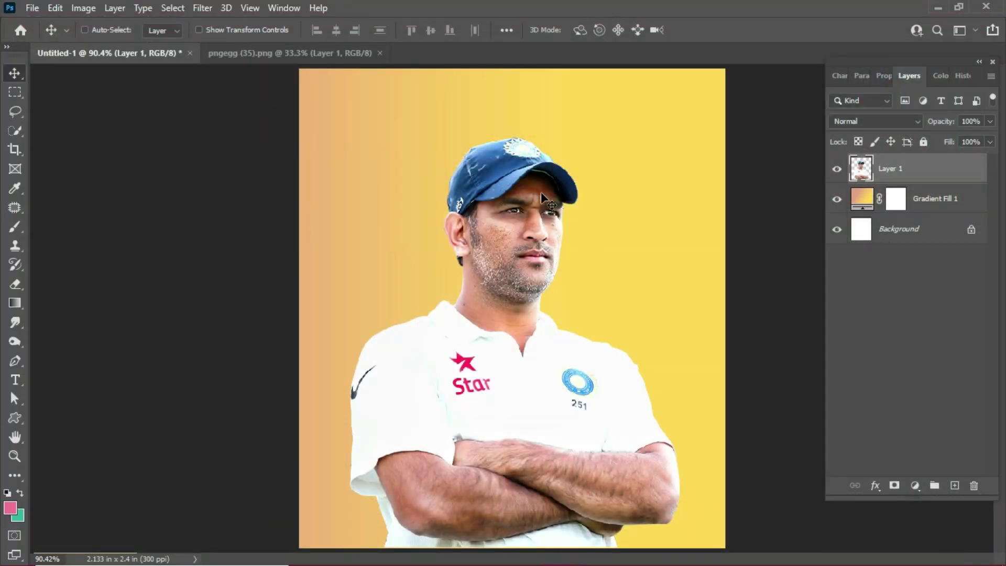
{"action": "key", "text": "ctrl+plus"}
{"action": "key", "text": "ctrl+plus"}
{"action": "scroll", "coordinate": [469, 78], "scroll_direction": "up", "scroll_amount": 1}
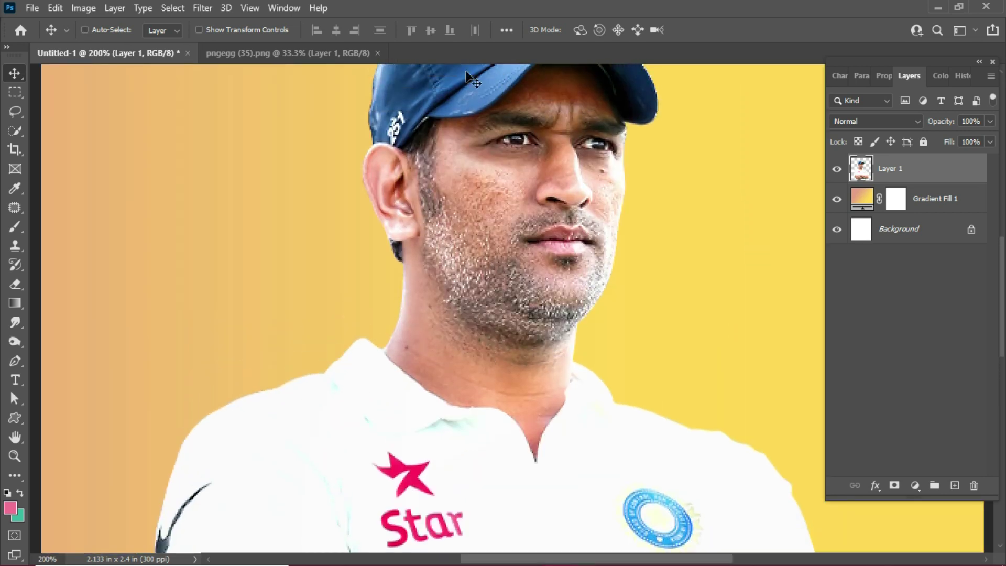
{"action": "key", "text": "ctrl+z"}
{"action": "key", "text": "ctrl+shift+z"}
{"action": "key", "text": "ctrl+0"}
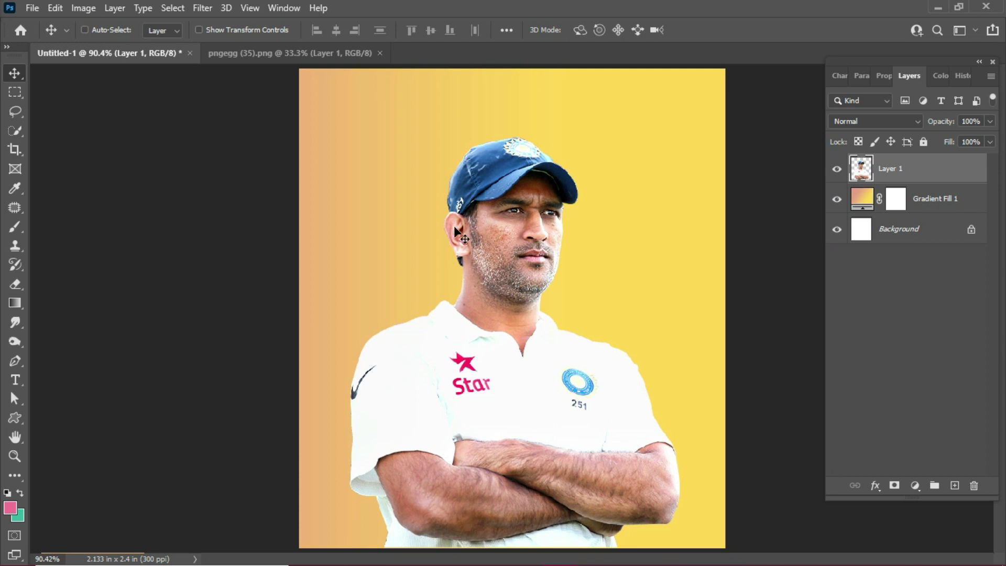
Step: Smooth the skin on the cricketer's layer with the Imagenomic Portraiture filter, using its Default preset
{"action": "left_click", "coordinate": [199, 7]}
{"action": "mouse_move", "coordinate": [259, 346]}
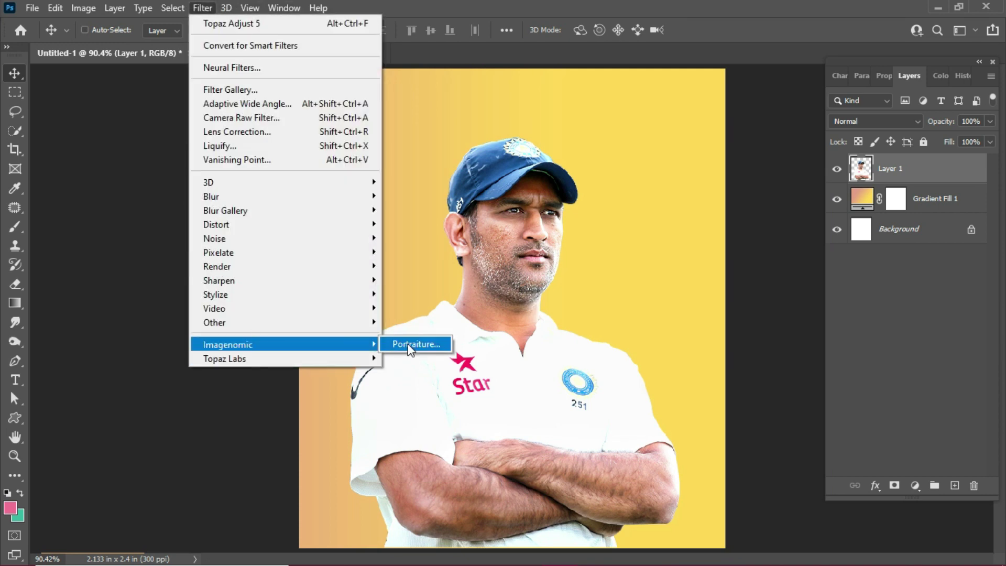
{"action": "left_click", "coordinate": [410, 345]}
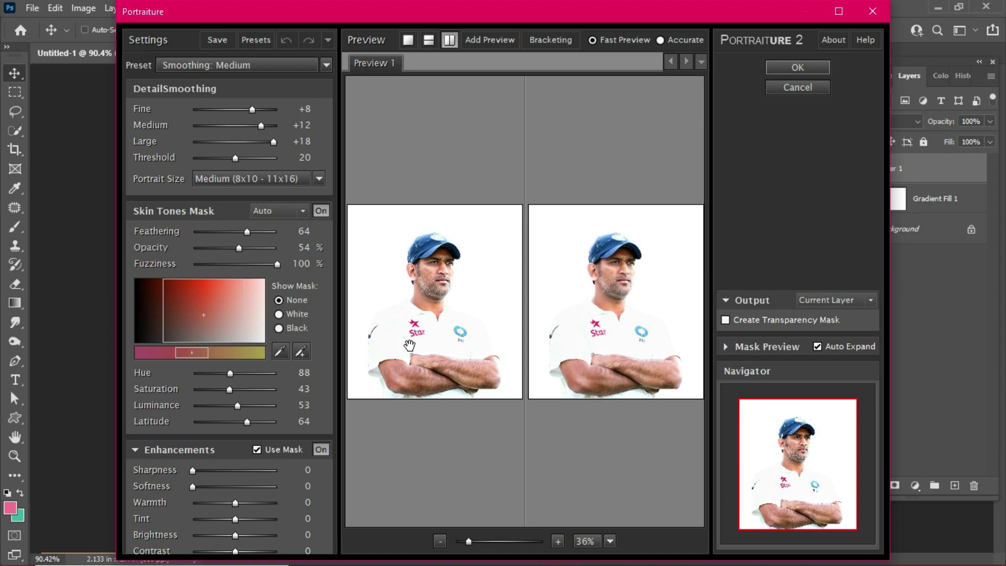
{"action": "left_click", "coordinate": [243, 67]}
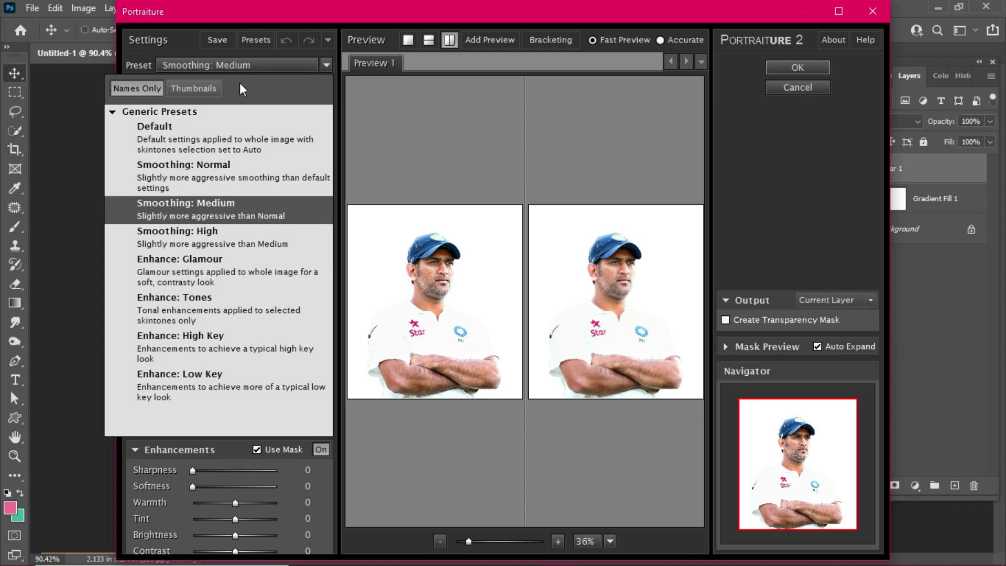
{"action": "left_click", "coordinate": [227, 125]}
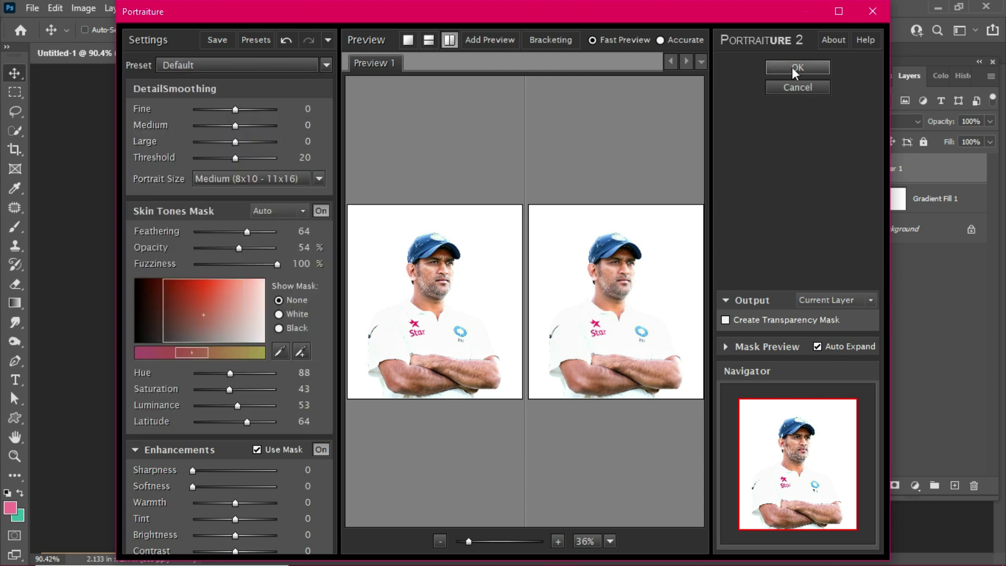
{"action": "left_click", "coordinate": [796, 68]}
{"action": "scroll", "coordinate": [524, 215], "scroll_direction": "up", "scroll_amount": 2}
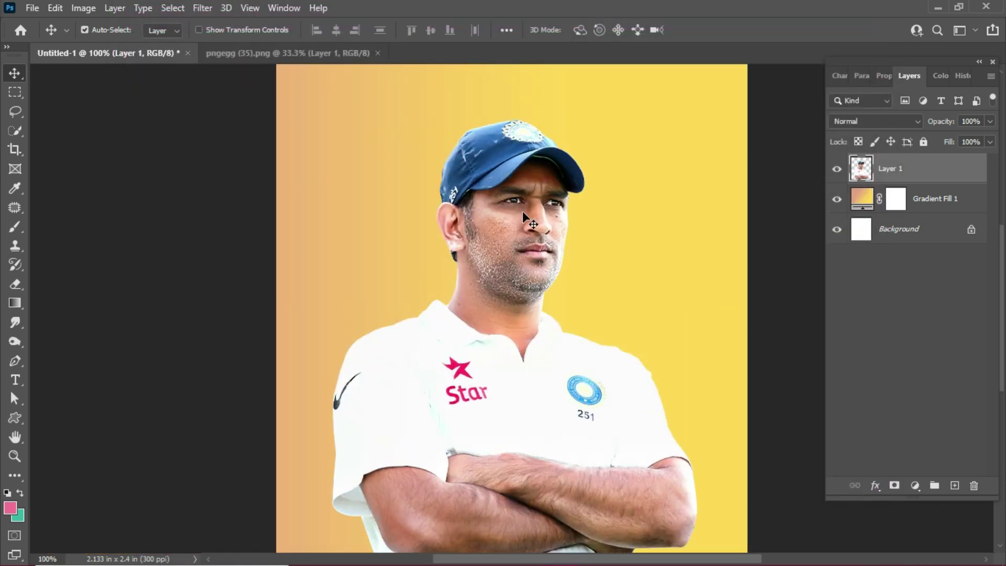
Step: Reapply the last Portraiture filter twice to the cricketer's layer and check the smoothing on the whole figure
{"action": "left_click", "coordinate": [202, 8]}
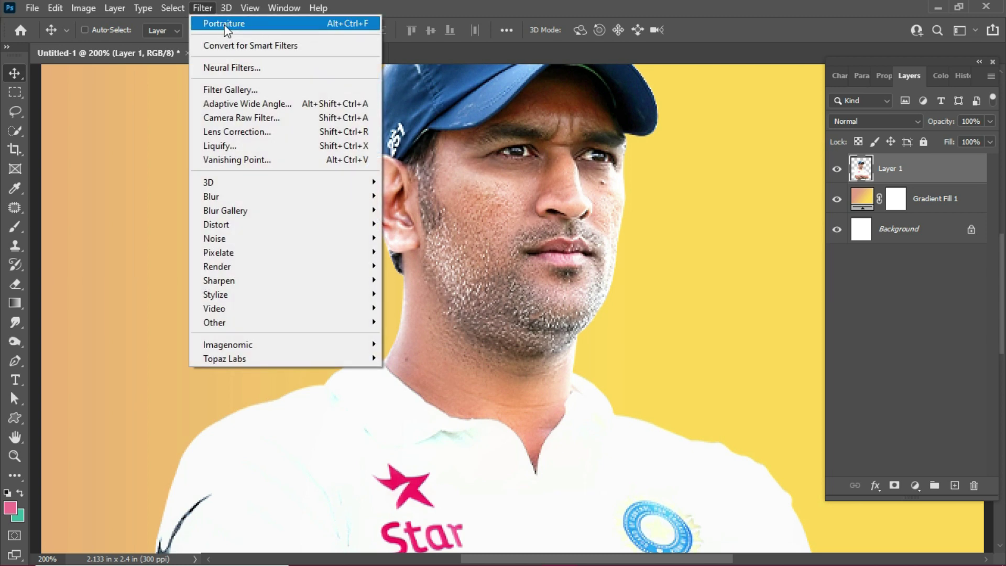
{"action": "left_click", "coordinate": [243, 23]}
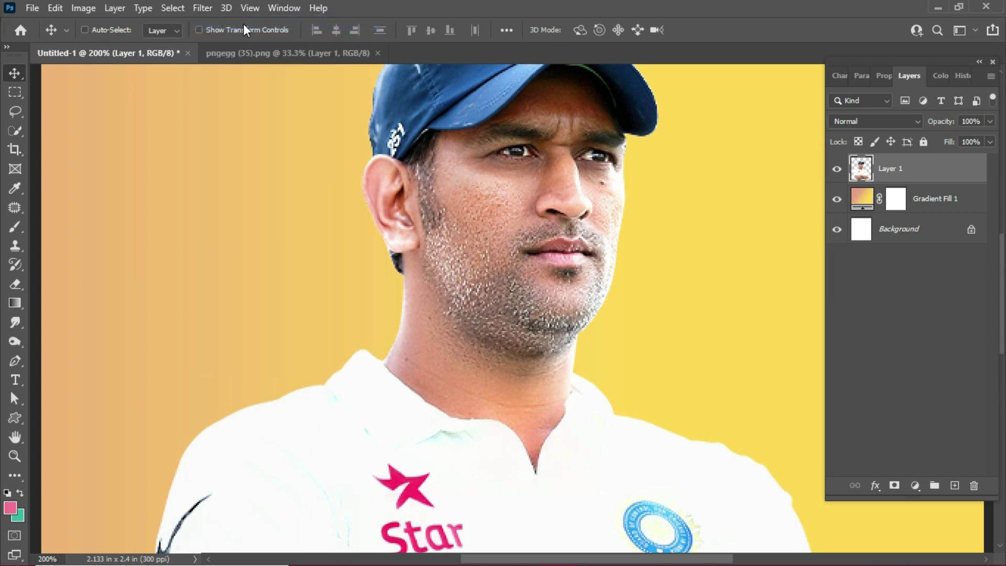
{"action": "left_click", "coordinate": [206, 8]}
{"action": "left_click", "coordinate": [226, 24]}
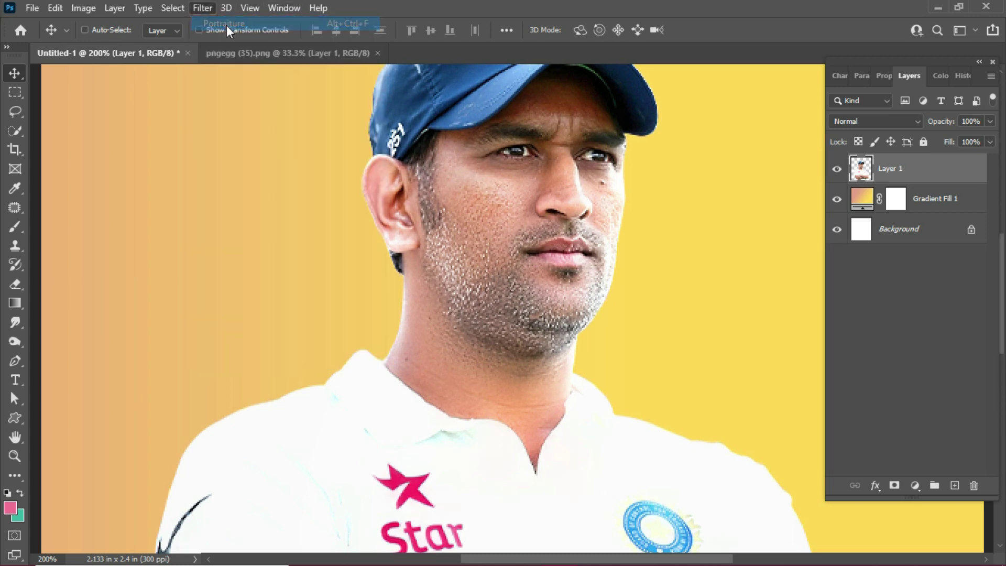
{"action": "key", "text": "ctrl+1"}
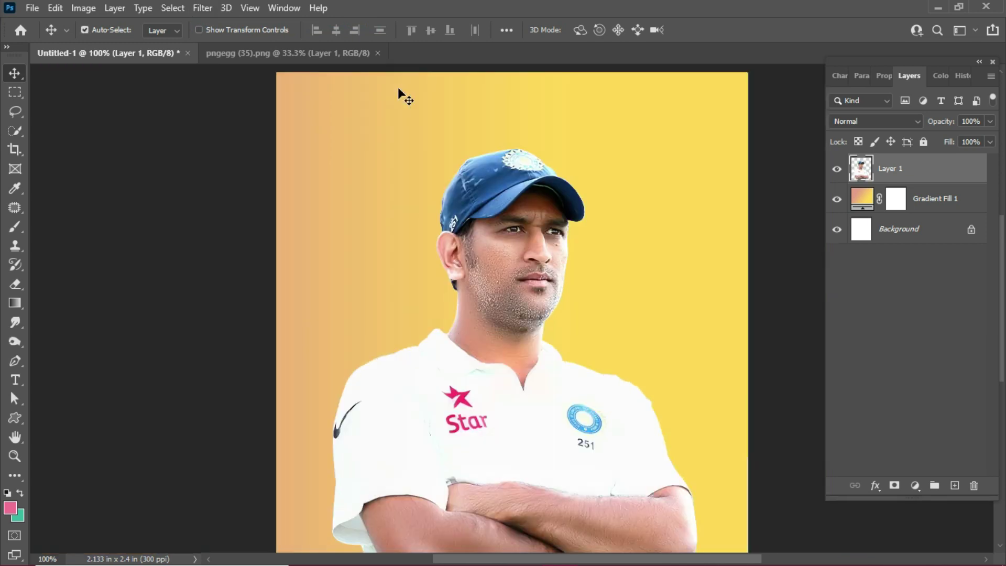
{"action": "key", "text": "ctrl+minus"}
{"action": "key", "text": "ctrl+plus"}
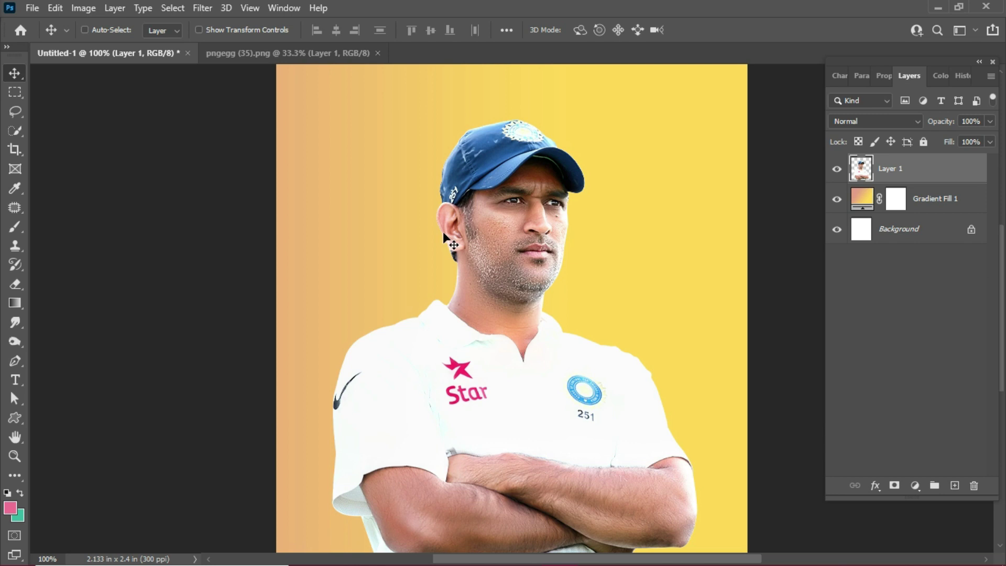
Step: Choose the Dodge tool and reduce its brush size to 175 px for retouching the cricketer
{"action": "left_click", "coordinate": [18, 342]}
{"action": "left_click", "coordinate": [68, 342]}
{"action": "key", "text": "bracketleft"}
{"action": "key", "text": "bracketleft"}
{"action": "key", "text": "bracketleft"}
{"action": "key", "text": "bracketleft"}
{"action": "key", "text": "bracketleft"}
{"action": "key", "text": "bracketleft"}
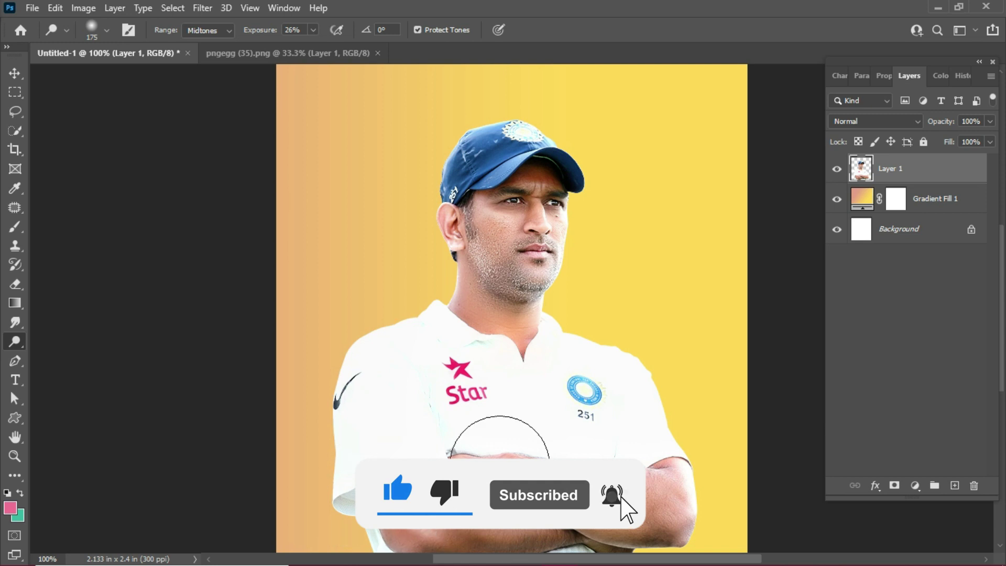
{"action": "scroll", "coordinate": [500, 466], "scroll_direction": "down", "scroll_amount": 3}
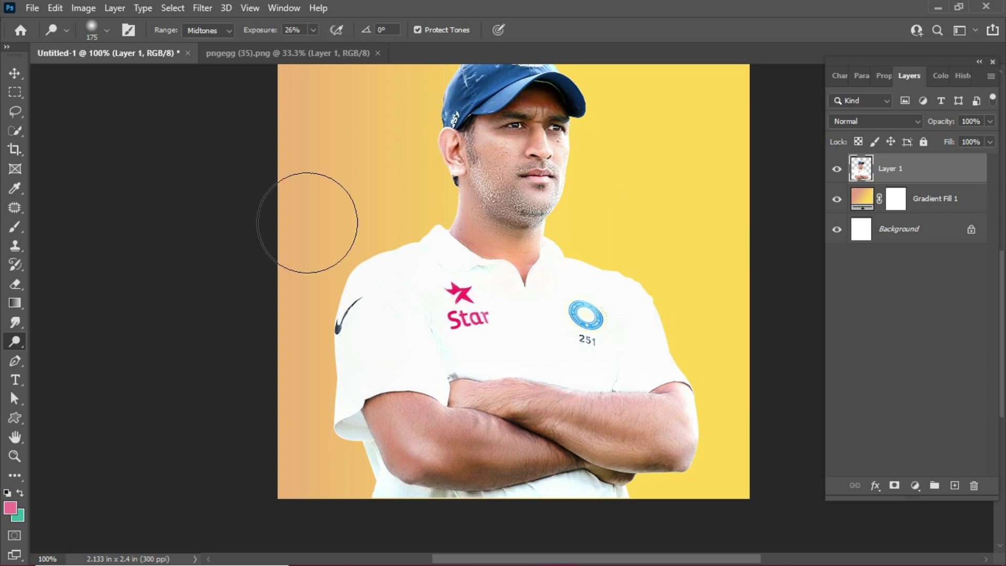
Step: Darken the cricketer's folded arms with the Burn tool in the Shadows range, using a 125 px brush
{"action": "right_click", "coordinate": [15, 341]}
{"action": "left_click", "coordinate": [92, 357]}
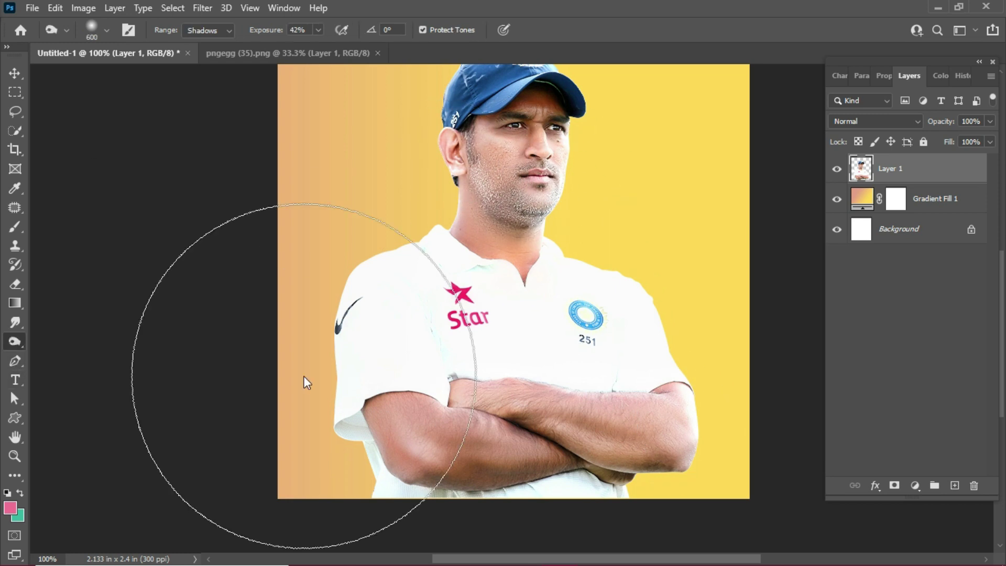
{"action": "key", "text": "bracketleft"}
{"action": "key", "text": "bracketleft"}
{"action": "key", "text": "bracketleft"}
{"action": "key", "text": "bracketleft"}
{"action": "key", "text": "bracketleft"}
{"action": "key", "text": "bracketleft"}
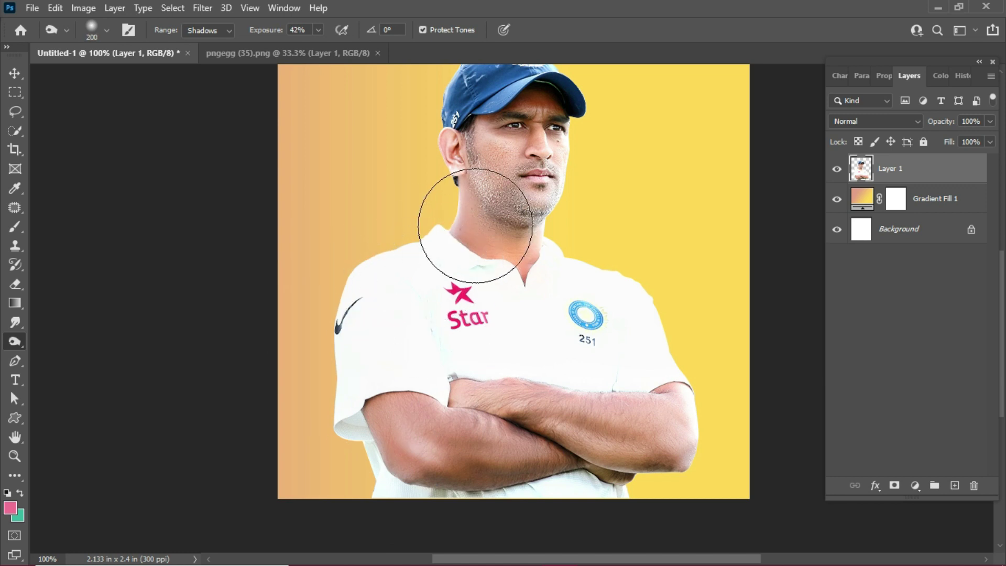
{"action": "key", "text": "bracketleft"}
{"action": "key", "text": "bracketleft"}
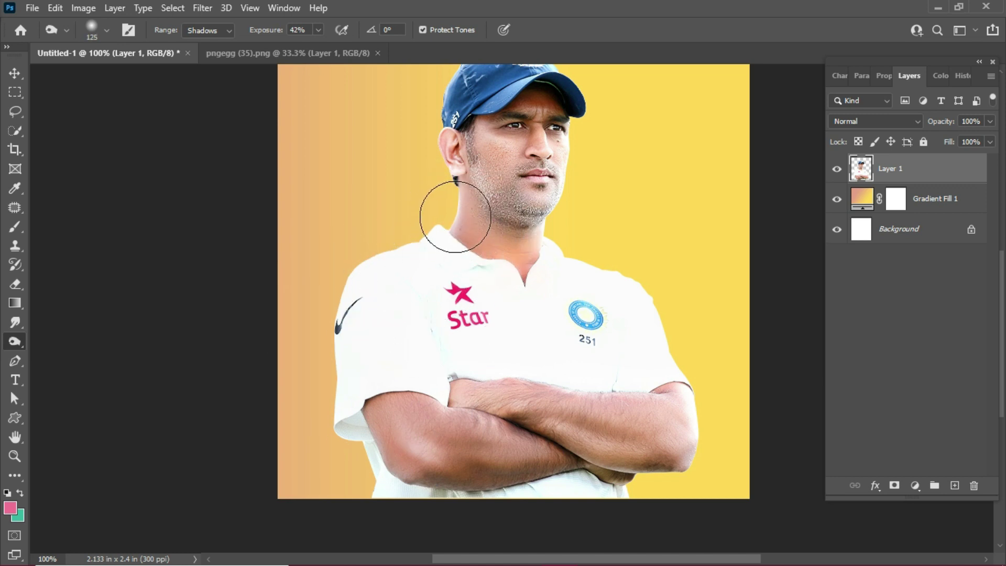
{"action": "mouse_move", "coordinate": [472, 472]}
{"action": "left_mouse_down"}
{"action": "mouse_move", "coordinate": [562, 454]}
{"action": "mouse_move", "coordinate": [518, 469]}
{"action": "mouse_move", "coordinate": [439, 409]}
{"action": "left_mouse_up"}
{"action": "mouse_move", "coordinate": [558, 428]}
{"action": "left_mouse_down"}
{"action": "mouse_move", "coordinate": [576, 435]}
{"action": "mouse_move", "coordinate": [644, 420]}
{"action": "left_mouse_up"}
Step: Reduce the Burn brush to 70 px and deepen the shadows where the forearms cross and on the face and neck
{"action": "key", "text": "bracketleft"}
{"action": "key", "text": "bracketleft"}
{"action": "key", "text": "bracketleft"}
{"action": "key", "text": "bracketleft"}
{"action": "left_click_drag", "start_coordinate": [549, 368], "coordinate": [577, 467]}
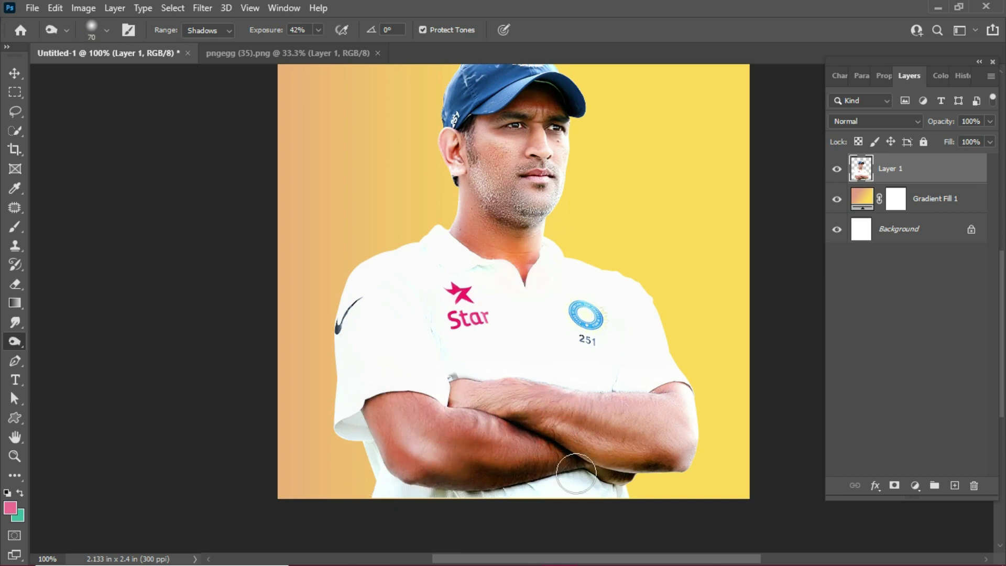
{"action": "left_click_drag", "start_coordinate": [594, 151], "coordinate": [587, 221]}
{"action": "left_click_drag", "start_coordinate": [489, 235], "coordinate": [557, 219]}
{"action": "scroll", "coordinate": [557, 219], "scroll_direction": "down", "scroll_amount": 2}
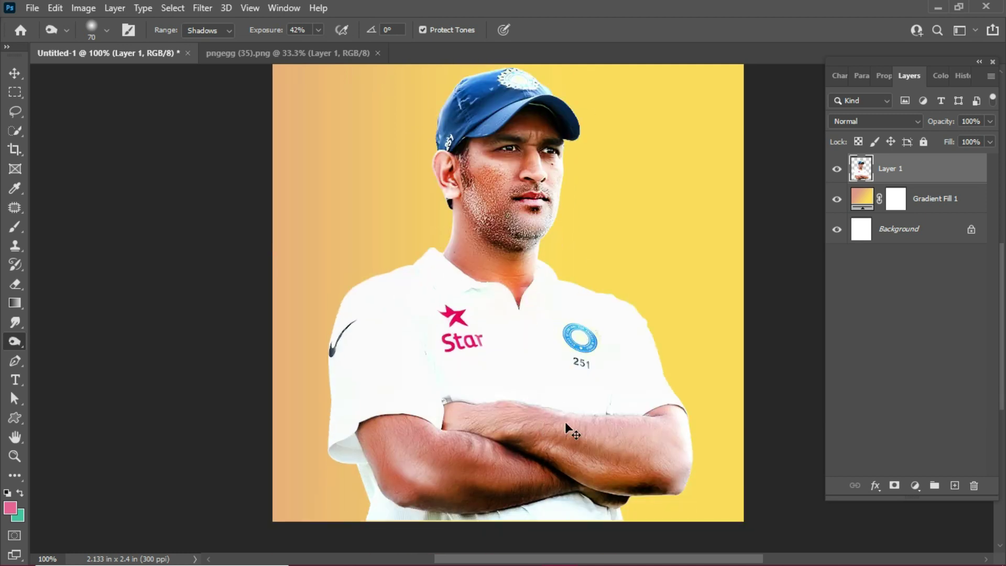
Step: Bring the brown smoke texture layer from back.psb into the poster document and position it over the canvas
{"action": "left_click", "coordinate": [15, 74]}
{"action": "key", "text": "ctrl+0"}
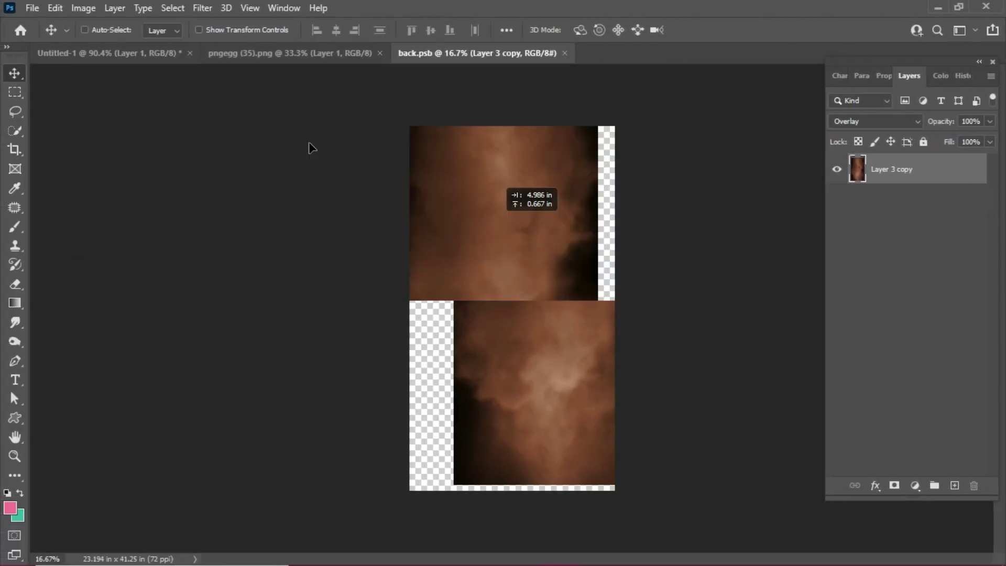
{"action": "left_click_drag", "start_coordinate": [312, 147], "coordinate": [167, 55]}
{"action": "left_click_drag", "start_coordinate": [452, 161], "coordinate": [446, 165]}
{"action": "key", "text": "ctrl+minus"}
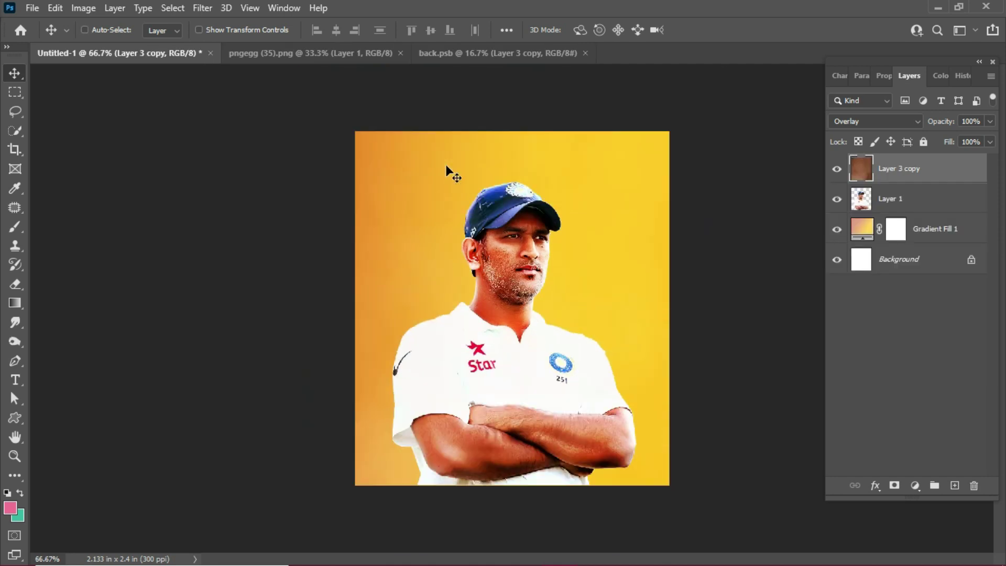
Step: Place the texture layer beneath the cricketer's layer and scale it down to about 43.4%, covering the canvas
{"action": "left_click_drag", "start_coordinate": [911, 178], "coordinate": [911, 203]}
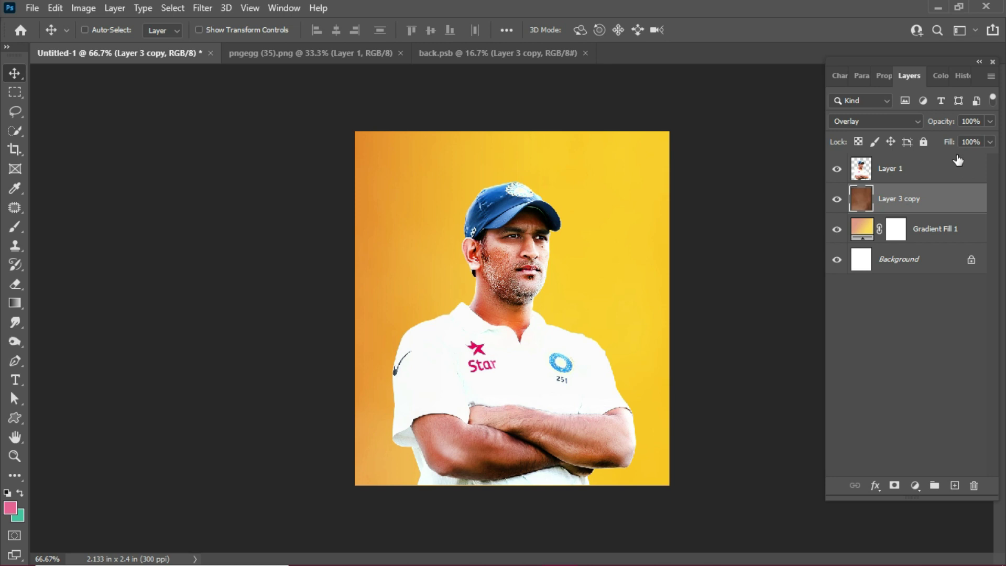
{"action": "key", "text": "ctrl+minus"}
{"action": "key", "text": "ctrl+t"}
{"action": "left_click_drag", "start_coordinate": [273, 257], "coordinate": [476, 305]}
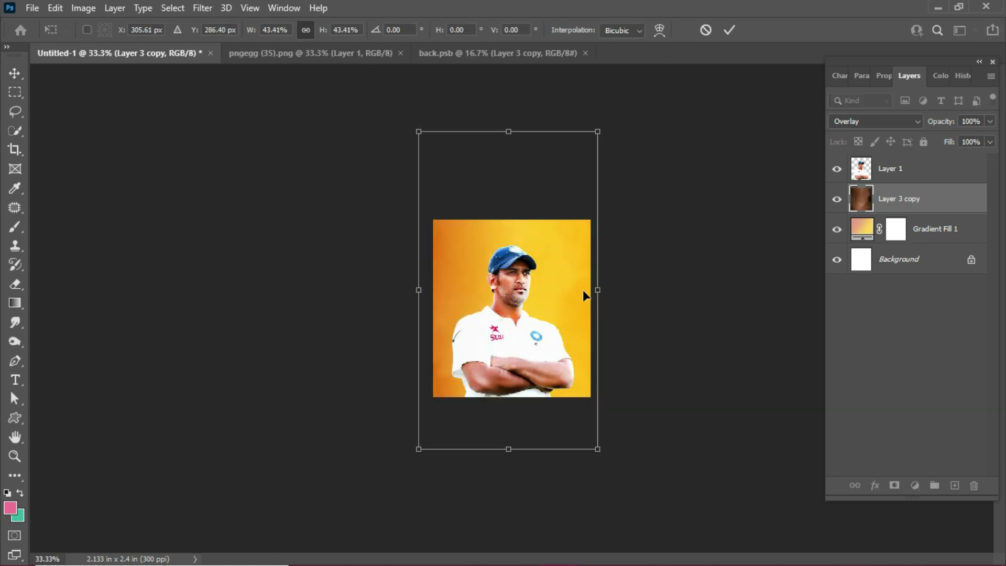
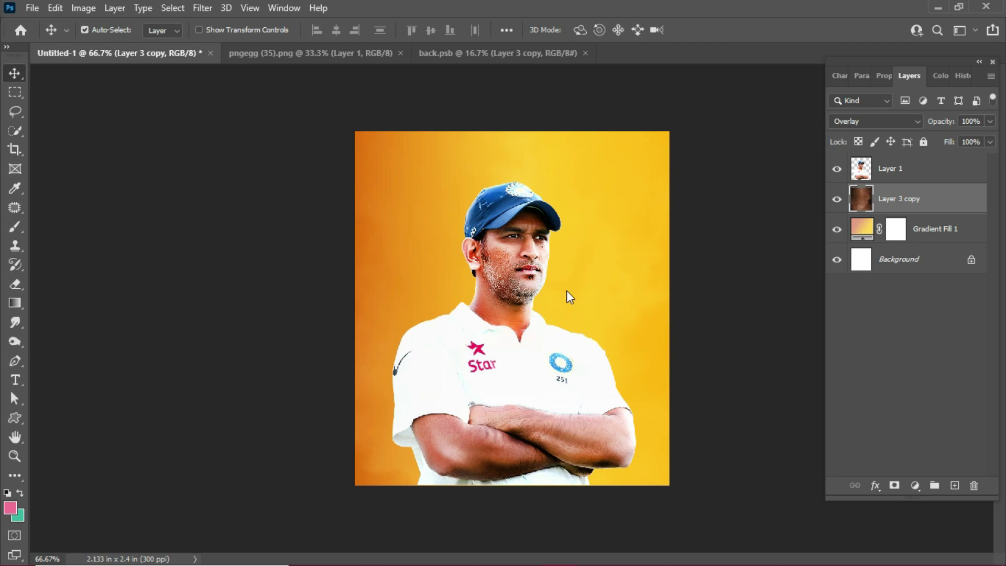
Step: Open gound.jpg and bring its cricket pitch photo into the poster, directly beneath the cricketer's layer
{"action": "left_click", "coordinate": [426, 152]}
{"action": "double_click", "coordinate": [426, 152]}
{"action": "left_click_drag", "start_coordinate": [238, 143], "coordinate": [531, 221]}
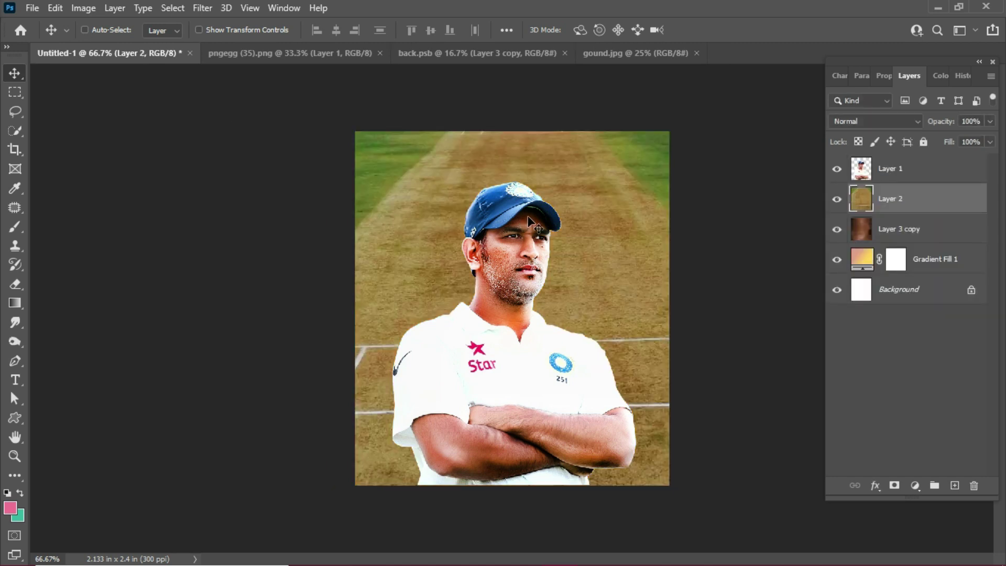
Step: Scale the pitch photo to about 44.4% and position it to fill the canvas, with its horizon behind the cricketer's head
{"action": "key", "text": "ctrl+minus"}
{"action": "key", "text": "ctrl+minus"}
{"action": "key", "text": "ctrl+t"}
{"action": "left_click_drag", "start_coordinate": [329, 269], "coordinate": [411, 265]}
{"action": "left_click_drag", "start_coordinate": [489, 267], "coordinate": [493, 285]}
{"action": "left_click_drag", "start_coordinate": [521, 147], "coordinate": [520, 218]}
{"action": "left_click_drag", "start_coordinate": [545, 367], "coordinate": [528, 376]}
{"action": "left_click_drag", "start_coordinate": [594, 329], "coordinate": [593, 329]}
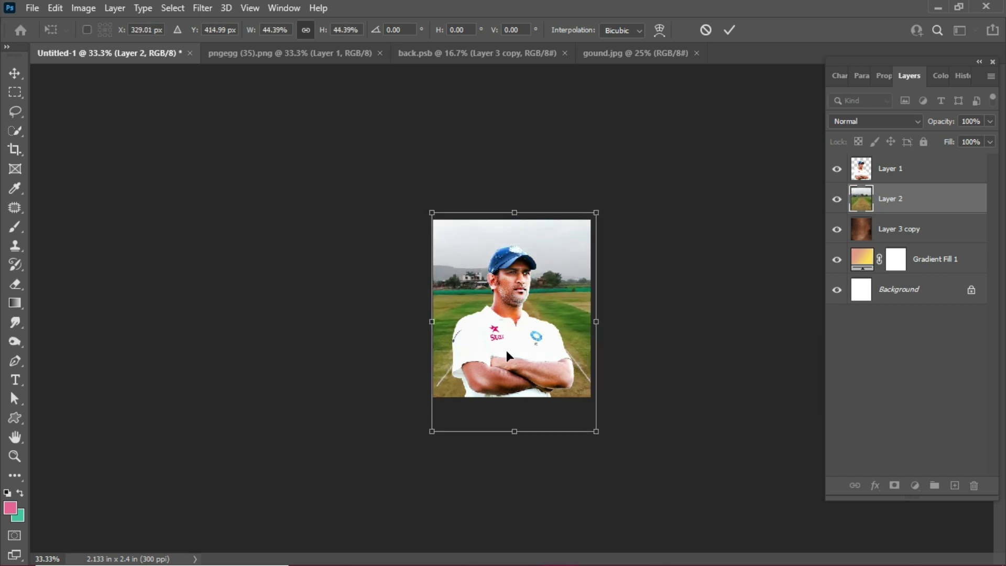
{"action": "key", "text": "Return"}
{"action": "key", "text": "ctrl+plus"}
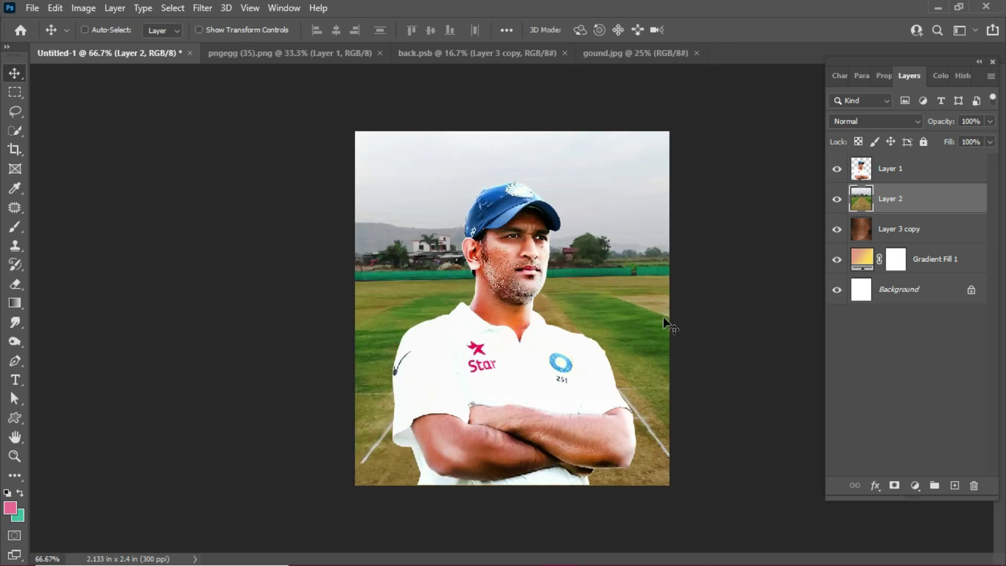
Step: Set the pitch layer's blend mode to Overlay and add a layer mask to it
{"action": "left_click", "coordinate": [877, 118]}
{"action": "left_click", "coordinate": [854, 297]}
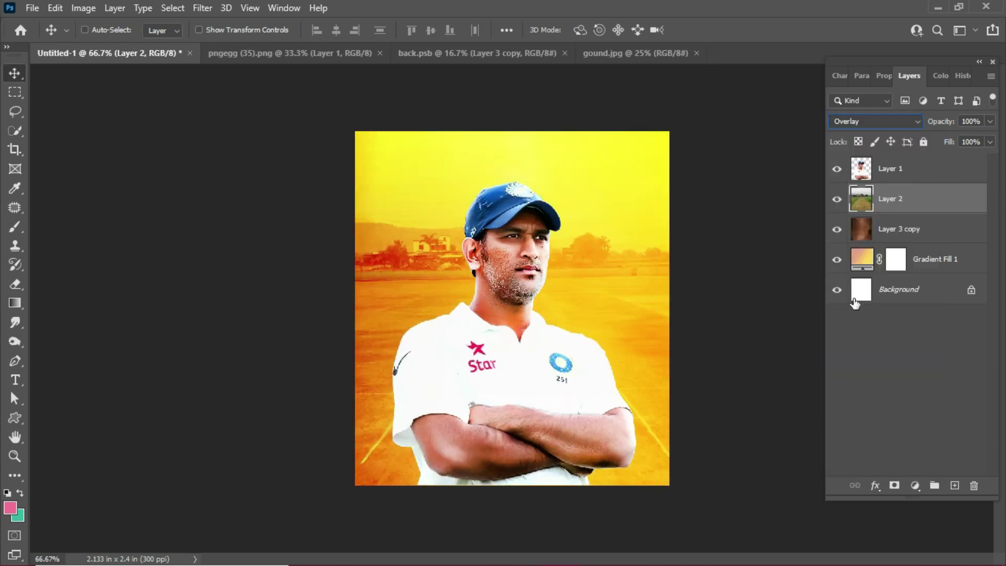
{"action": "left_click", "coordinate": [898, 487]}
{"action": "key", "text": "ctrl+minus"}
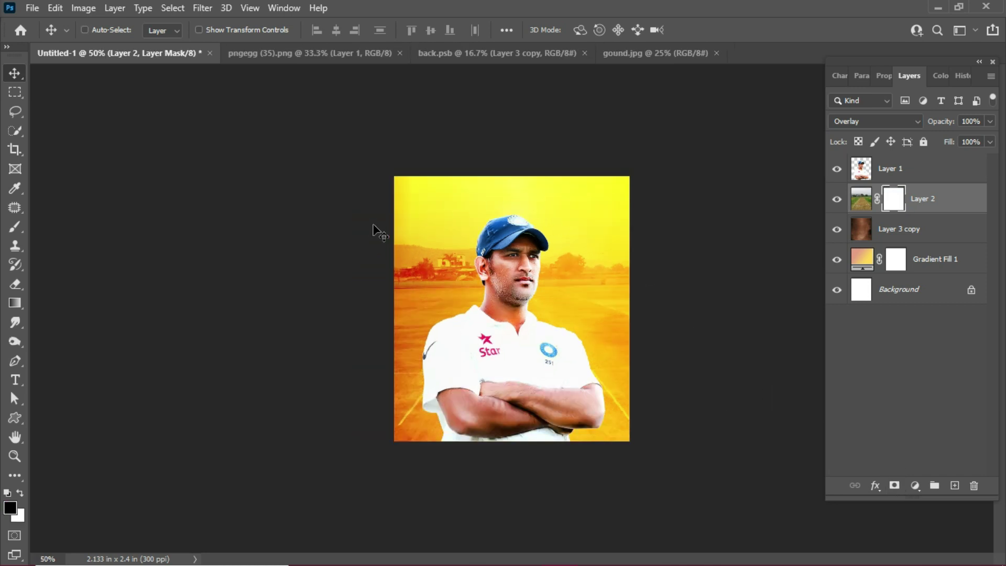
Step: Paint black on the pitch layer's mask with a soft 800 px, then 500 px brush to hide its upper part
{"action": "key", "text": "b"}
{"action": "key", "text": "bracketright"}
{"action": "key", "text": "bracketright"}
{"action": "key", "text": "bracketright"}
{"action": "key", "text": "bracketright"}
{"action": "key", "text": "bracketright"}
{"action": "mouse_move", "coordinate": [337, 162]}
{"action": "left_mouse_down"}
{"action": "mouse_move", "coordinate": [656, 172]}
{"action": "mouse_move", "coordinate": [505, 123]}
{"action": "mouse_move", "coordinate": [497, 168]}
{"action": "mouse_move", "coordinate": [387, 247]}
{"action": "mouse_move", "coordinate": [343, 255]}
{"action": "left_mouse_up"}
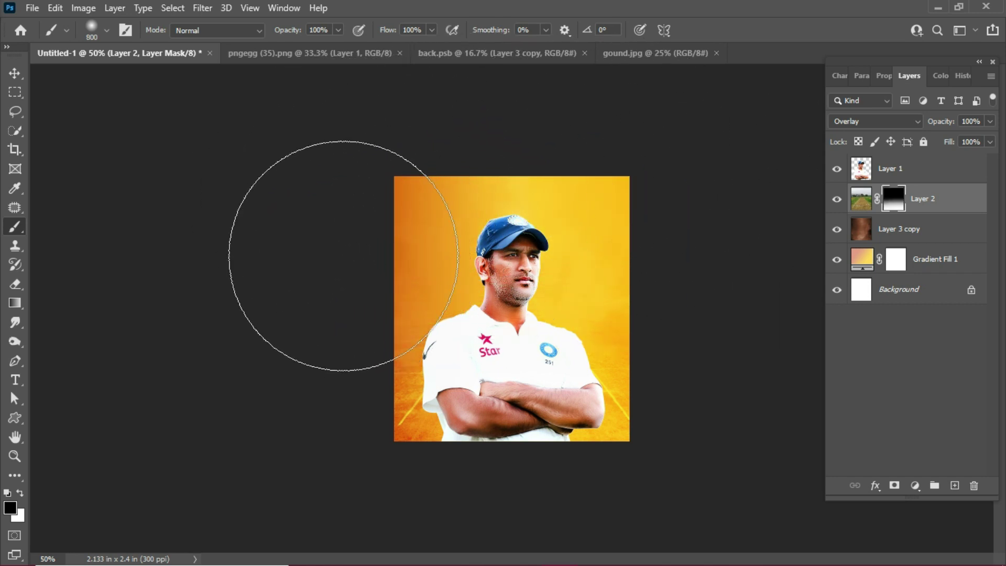
{"action": "key", "text": "bracketleft"}
{"action": "key", "text": "bracketleft"}
{"action": "key", "text": "bracketleft"}
{"action": "key", "text": "bracketleft"}
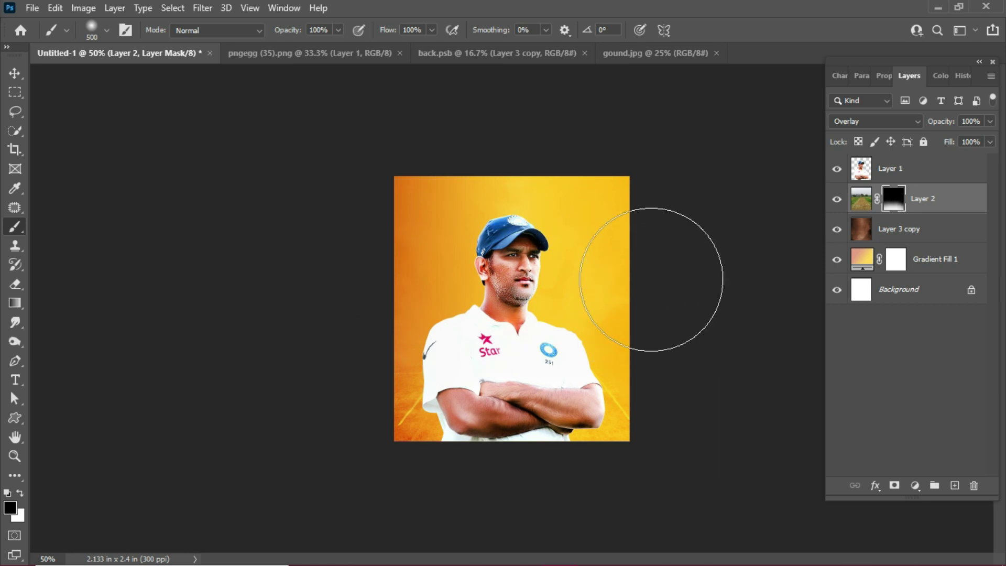
Step: Lower the pitch layer's opacity to 72% and its fill to 52%
{"action": "key", "text": "v"}
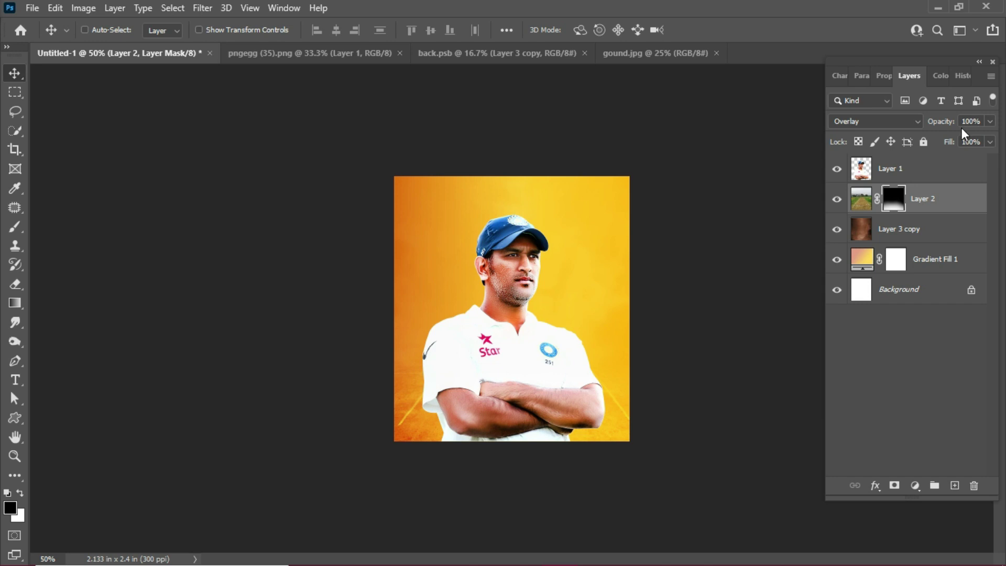
{"action": "left_click_drag", "start_coordinate": [944, 123], "coordinate": [938, 123]}
{"action": "left_click_drag", "start_coordinate": [947, 142], "coordinate": [910, 143]}
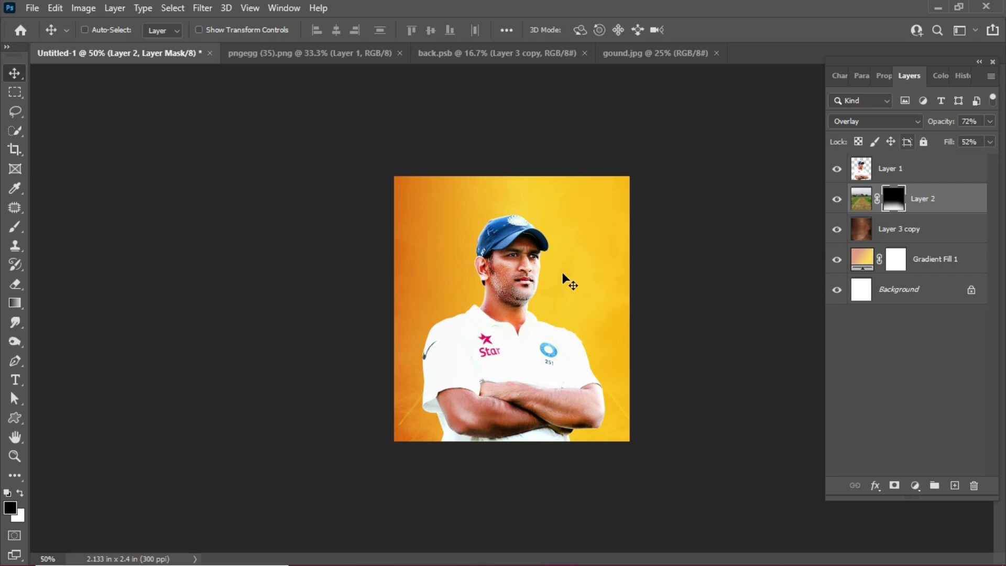
Step: Adjust the masked pitch layer's placement slightly with Free Transform
{"action": "key", "text": "ctrl+0"}
{"action": "key", "text": "ctrl+minus"}
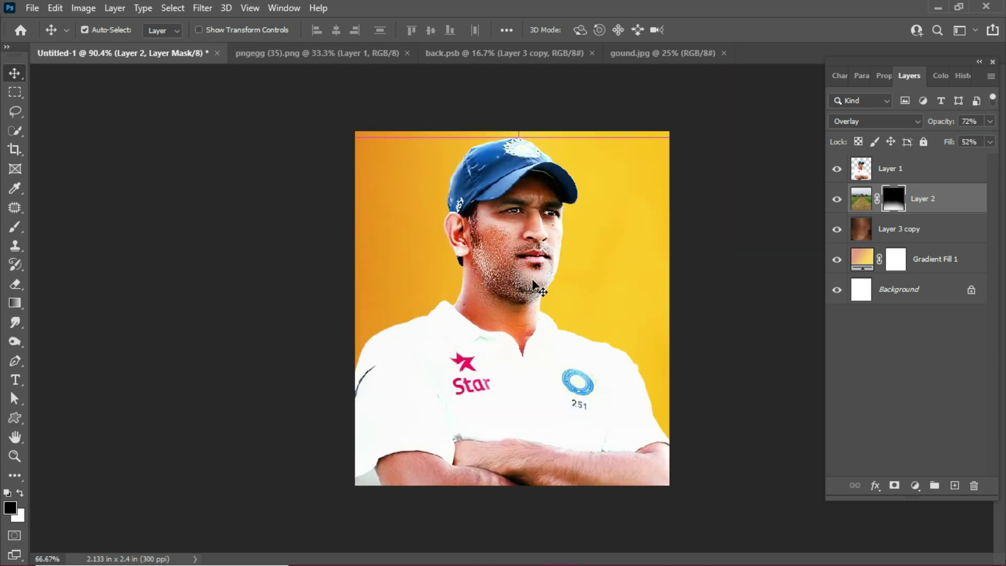
{"action": "key", "text": "ctrl+t"}
{"action": "left_click_drag", "start_coordinate": [688, 350], "coordinate": [692, 340]}
{"action": "key", "text": "Return"}
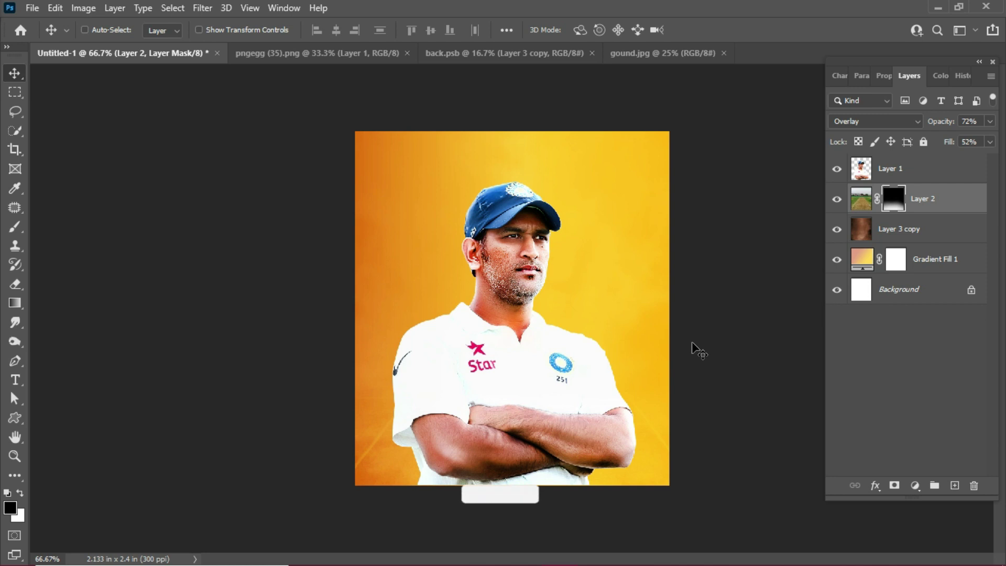
Step: Open Free Sky Overlays 04.jpg and bring the sky image into the poster as a layer just below the cricketer
{"action": "key", "text": "ctrl+o"}
{"action": "double_click", "coordinate": [336, 128]}
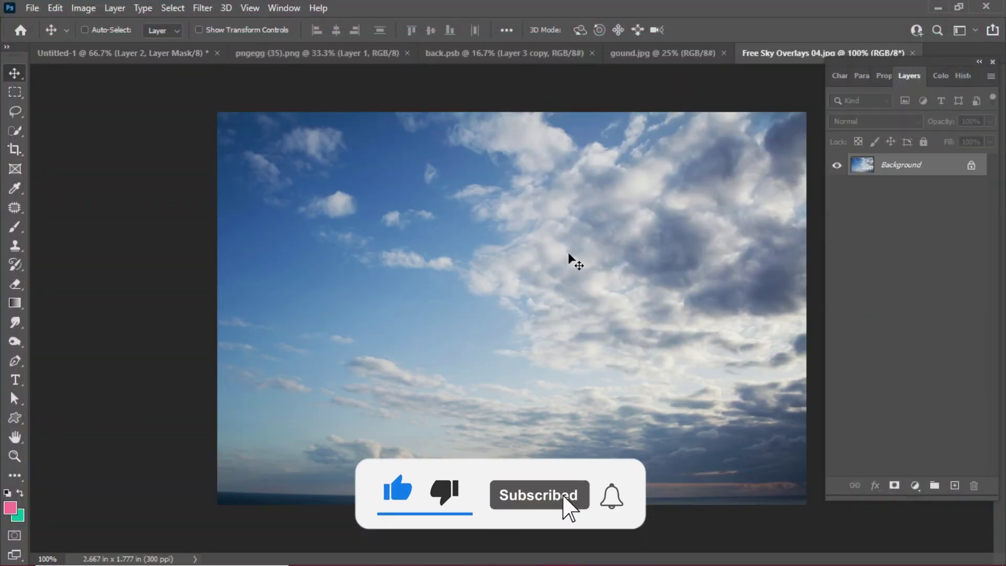
{"action": "left_click", "coordinate": [57, 58]}
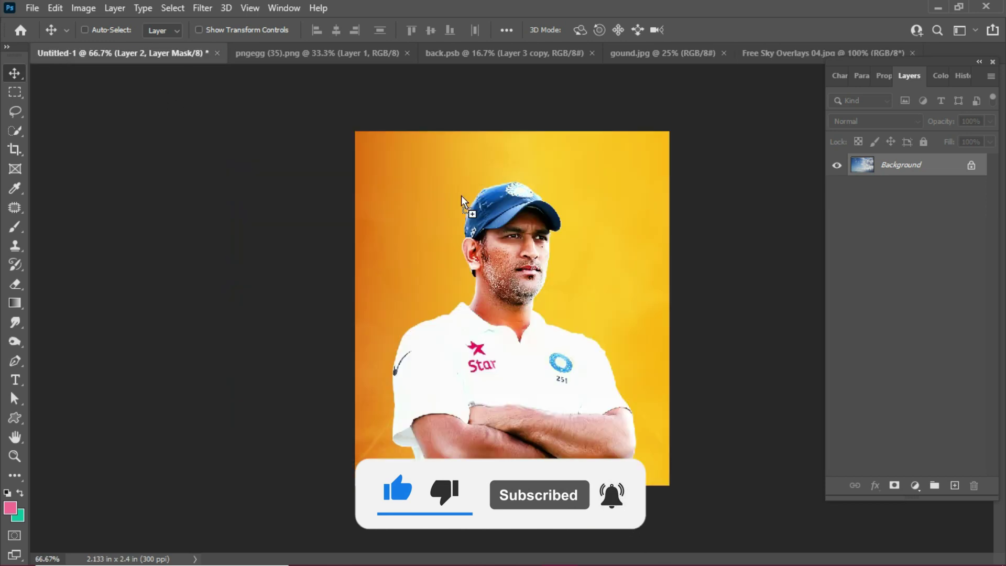
{"action": "key", "text": "ctrl+v"}
Step: Scale the sky layer with Free Transform and position it to cover the upper part of the poster
{"action": "key", "text": "ctrl+minus"}
{"action": "key", "text": "ctrl+t"}
{"action": "left_click_drag", "start_coordinate": [621, 224], "coordinate": [693, 223]}
{"action": "mouse_move", "coordinate": [543, 254]}
{"action": "left_mouse_down"}
{"action": "mouse_move", "coordinate": [556, 253]}
{"action": "mouse_move", "coordinate": [549, 260]}
{"action": "left_mouse_up"}
{"action": "key", "text": "Return"}
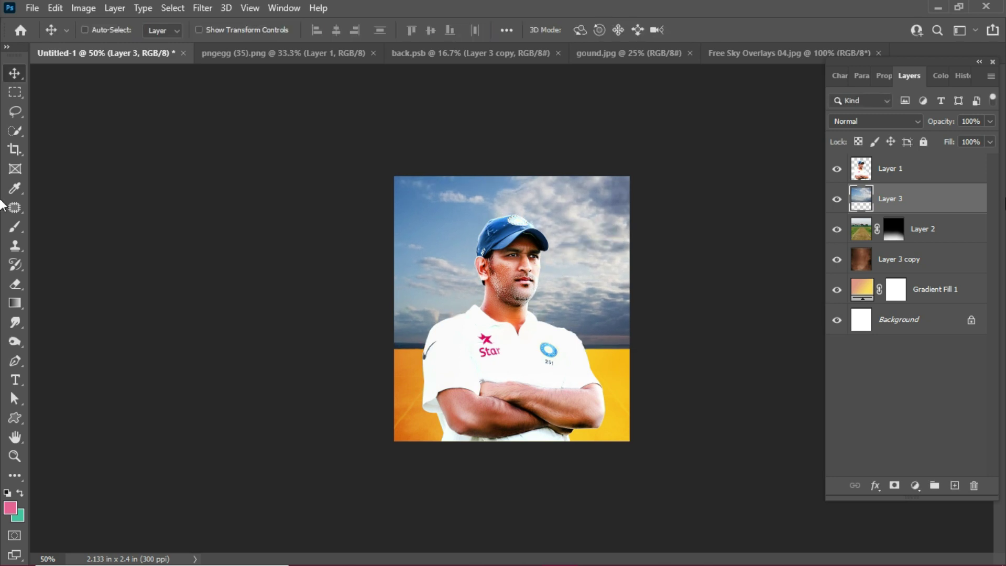
Step: Add a layer mask to the sky layer and set its blend mode to Overlay
{"action": "left_click", "coordinate": [895, 484]}
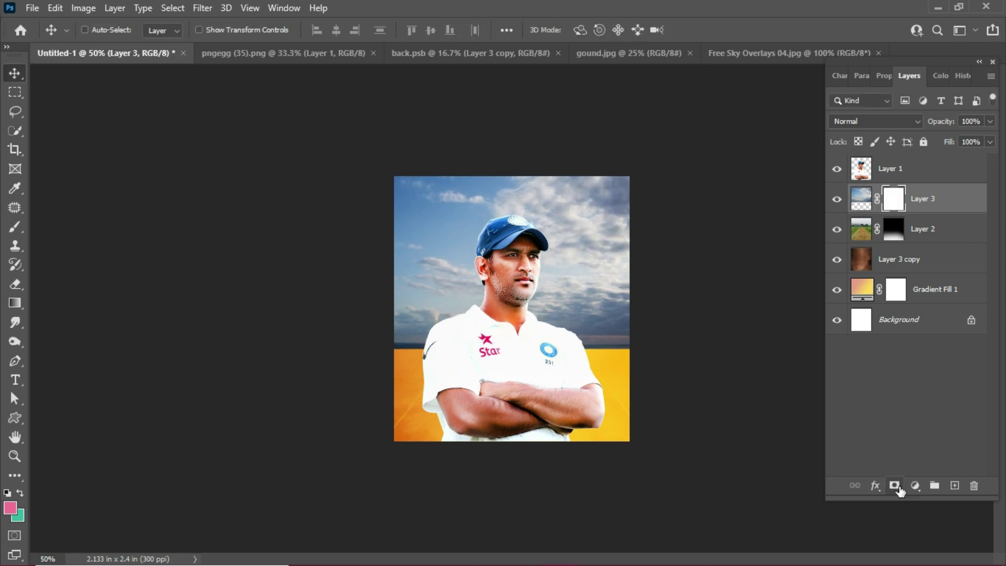
{"action": "left_click", "coordinate": [880, 123]}
{"action": "left_click", "coordinate": [841, 302]}
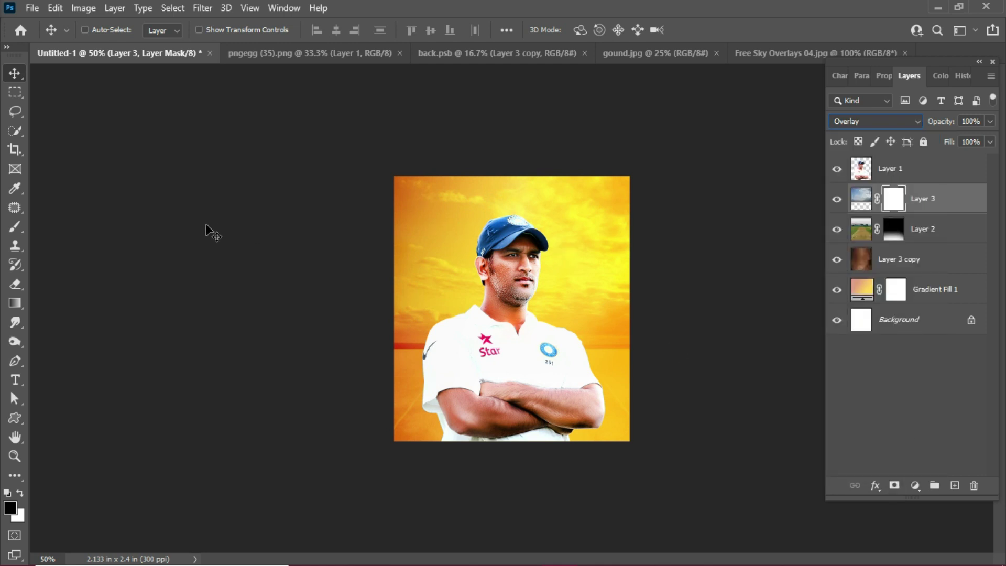
Step: Paint black on the sky layer's mask with a soft brush to hide its lower part and horizon edge
{"action": "left_click", "coordinate": [11, 230]}
{"action": "mouse_move", "coordinate": [421, 373]}
{"action": "left_mouse_down"}
{"action": "mouse_move", "coordinate": [386, 373]}
{"action": "mouse_move", "coordinate": [621, 372]}
{"action": "mouse_move", "coordinate": [652, 353]}
{"action": "mouse_move", "coordinate": [421, 365]}
{"action": "mouse_move", "coordinate": [348, 352]}
{"action": "mouse_move", "coordinate": [606, 372]}
{"action": "mouse_move", "coordinate": [682, 349]}
{"action": "mouse_move", "coordinate": [720, 315]}
{"action": "mouse_move", "coordinate": [657, 312]}
{"action": "mouse_move", "coordinate": [526, 371]}
{"action": "mouse_move", "coordinate": [337, 337]}
{"action": "left_mouse_up"}
{"action": "key", "text": "v"}
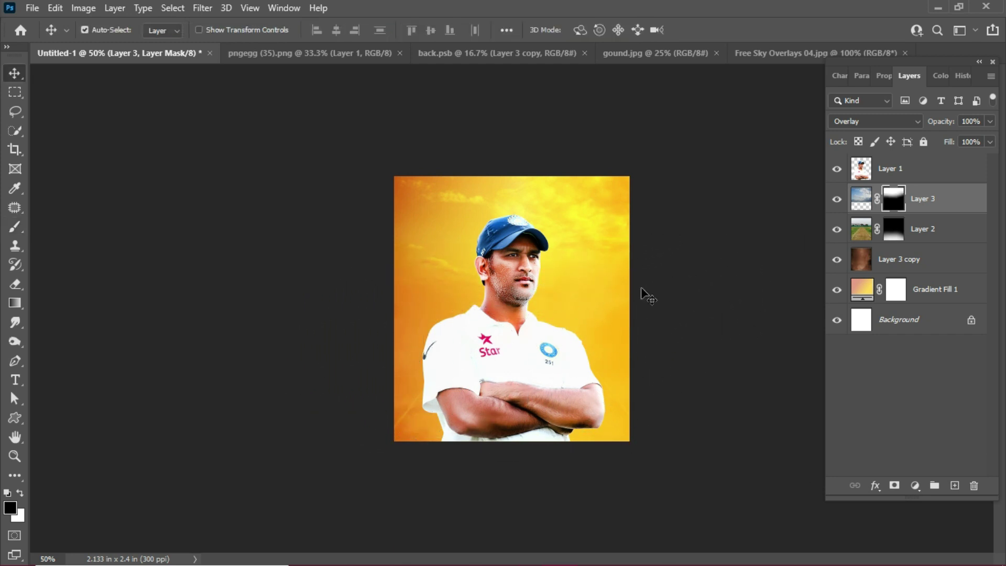
Step: Enlarge the masked sky layer slightly and shift it up behind the cricketer
{"action": "key", "text": "ctrl+t"}
{"action": "left_click_drag", "start_coordinate": [703, 229], "coordinate": [719, 227]}
{"action": "left_click_drag", "start_coordinate": [575, 274], "coordinate": [564, 261]}
{"action": "key", "text": "Return"}
{"action": "key", "text": "ctrl+plus"}
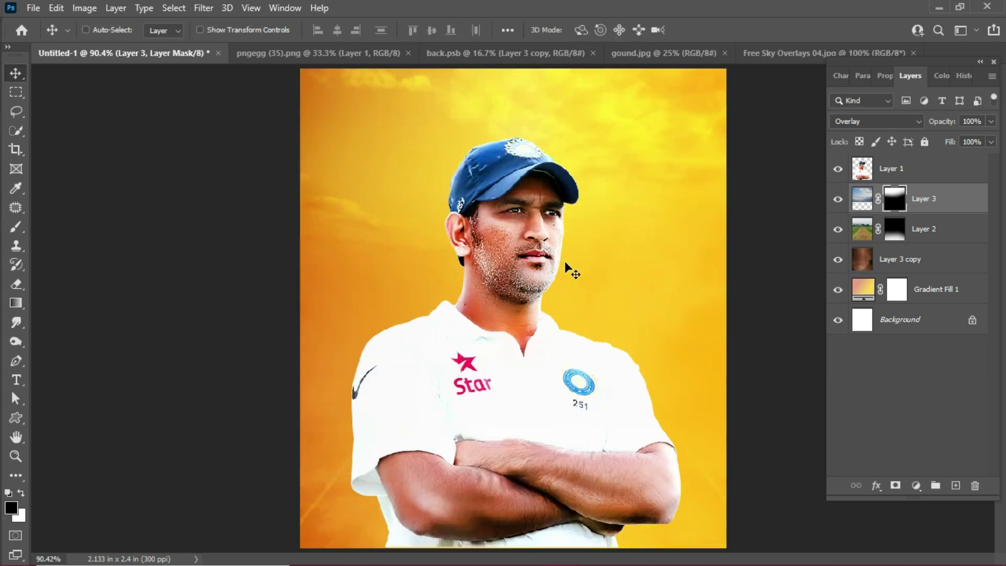
Step: Duplicate the smoke texture layer and move the copy to the top of the layer stack, above the cricketer
{"action": "left_click", "coordinate": [893, 262]}
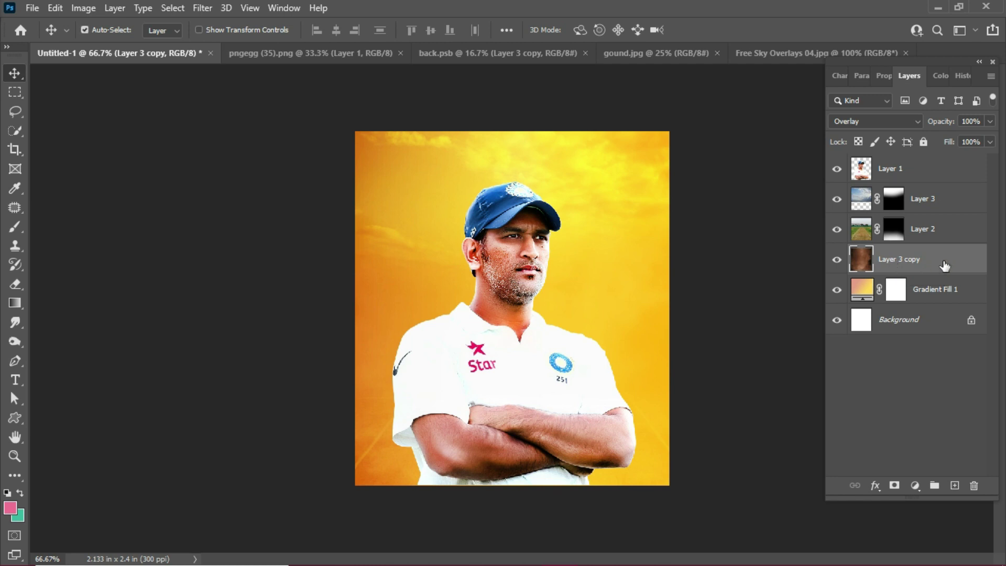
{"action": "key", "text": "ctrl+j"}
{"action": "left_click_drag", "start_coordinate": [929, 277], "coordinate": [861, 159]}
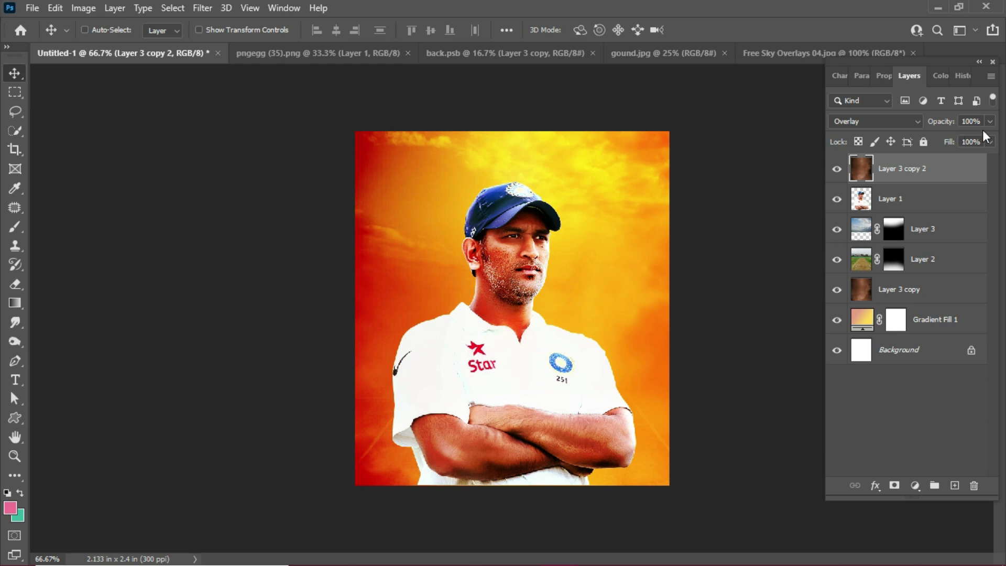
Step: Lower the top smoke texture copy's opacity, trying 66% and settling on 71%
{"action": "left_click_drag", "start_coordinate": [946, 121], "coordinate": [931, 122]}
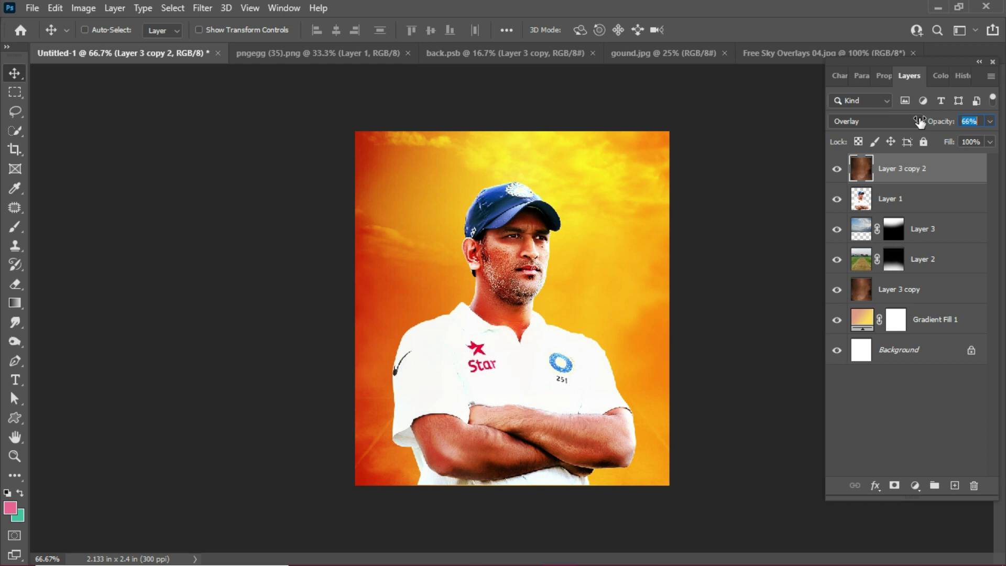
{"action": "key", "text": "ctrl+plus"}
{"action": "key", "text": "ctrl+plus"}
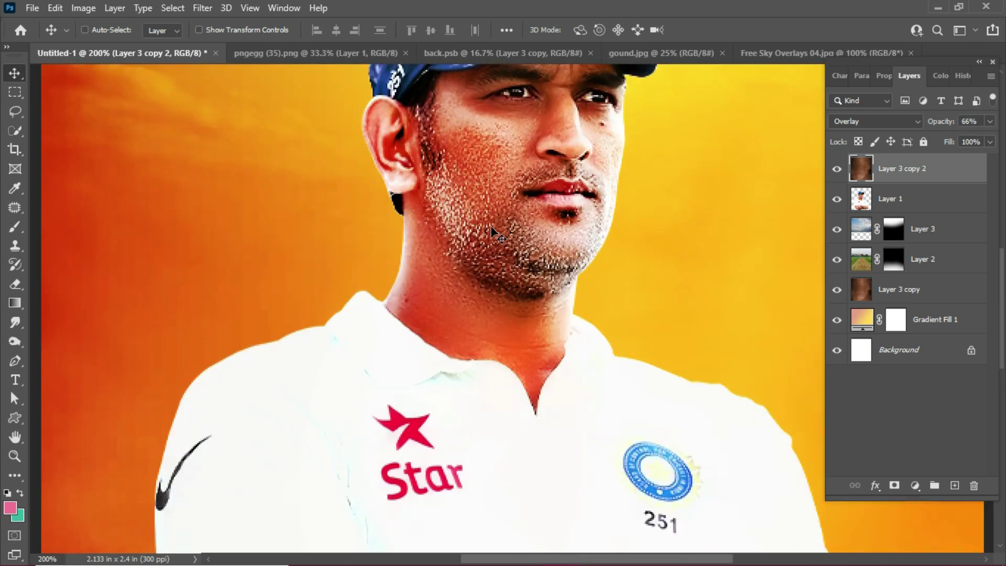
{"action": "key", "text": "ctrl+minus"}
{"action": "key", "text": "ctrl+minus"}
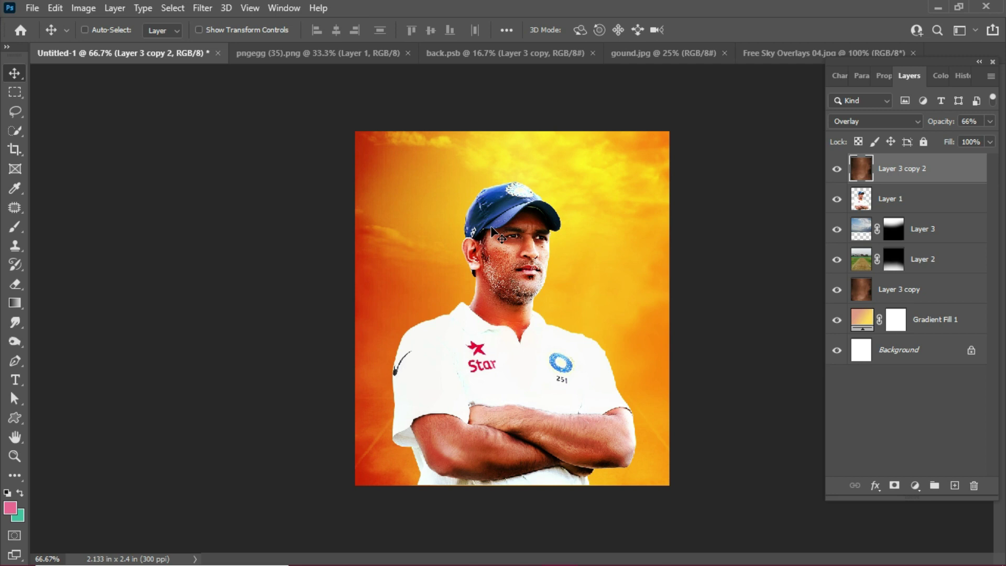
{"action": "key", "text": "ctrl+plus"}
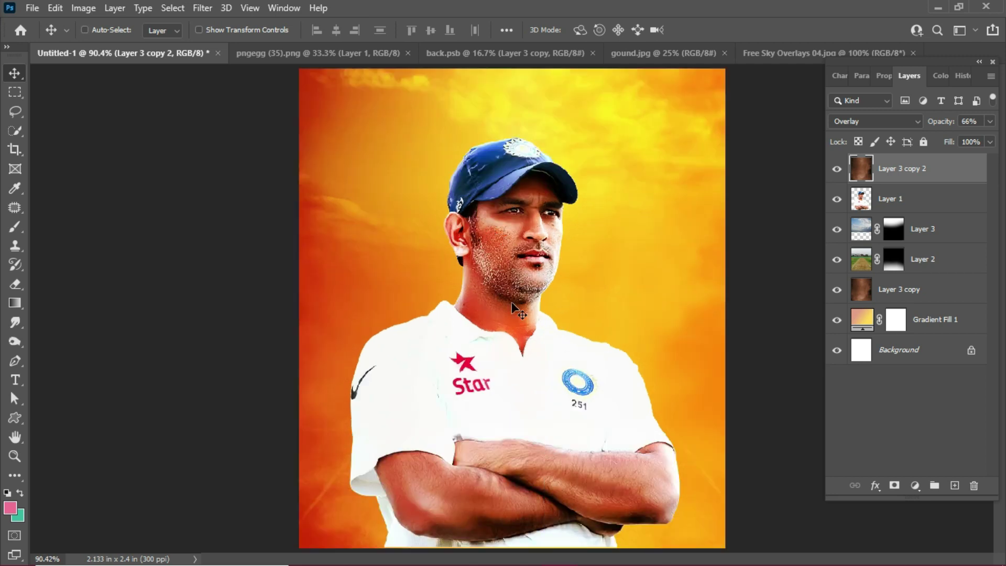
{"action": "left_click_drag", "start_coordinate": [940, 125], "coordinate": [943, 125]}
{"action": "left_click", "coordinate": [513, 223]}
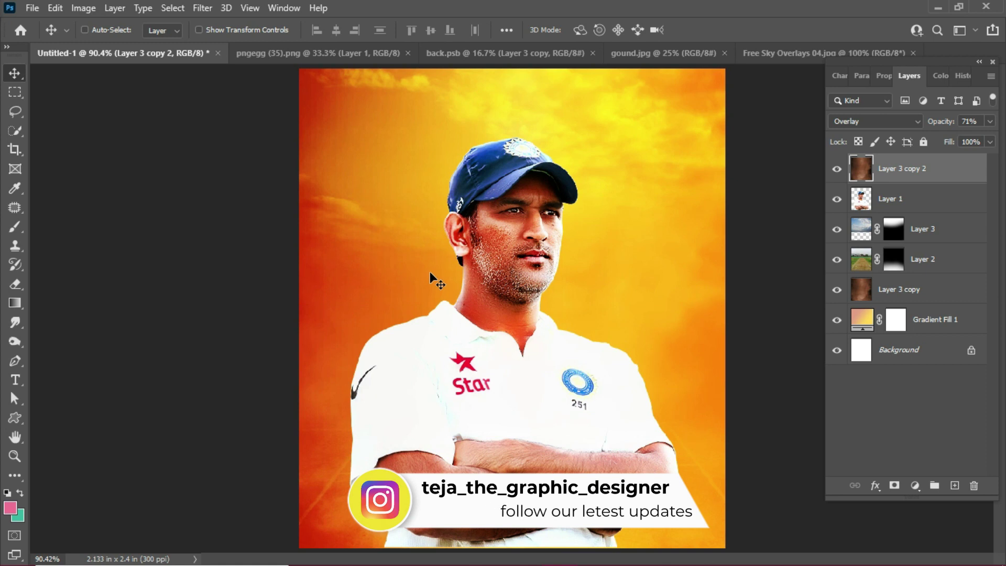
Step: Add a new empty layer between the sky layer and the cricketer layer
{"action": "left_click", "coordinate": [947, 236]}
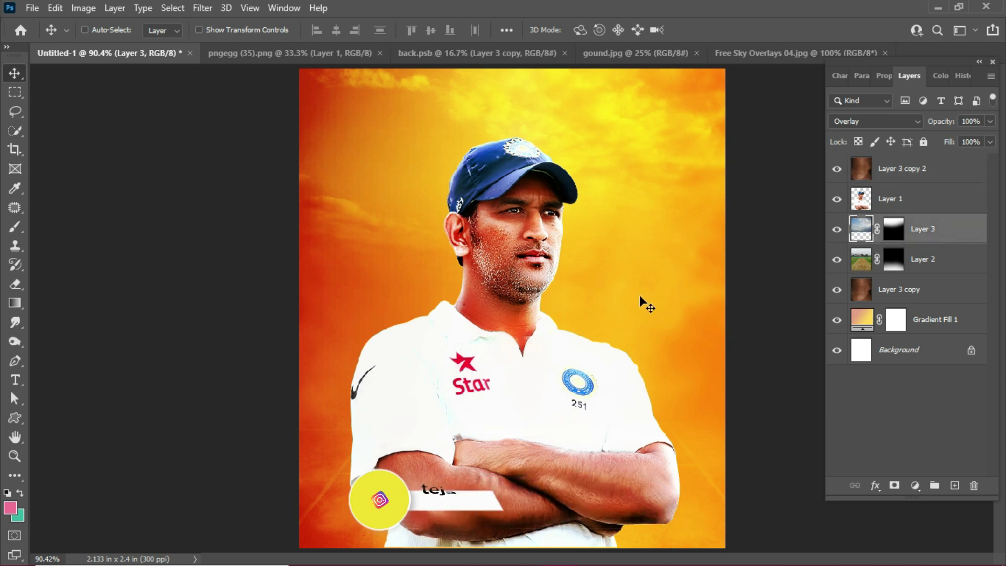
{"action": "left_click", "coordinate": [955, 486]}
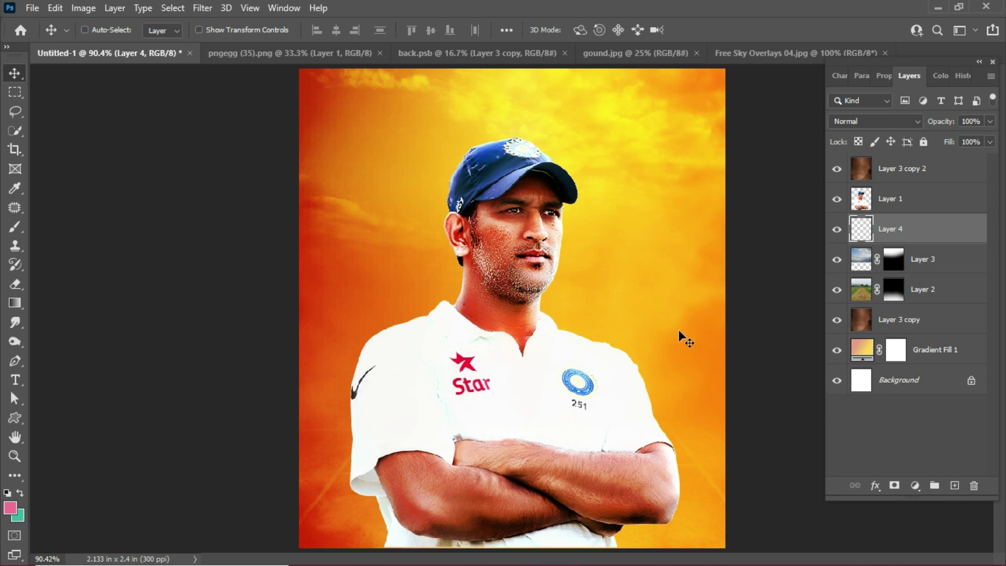
{"action": "key", "text": "ctrl+minus"}
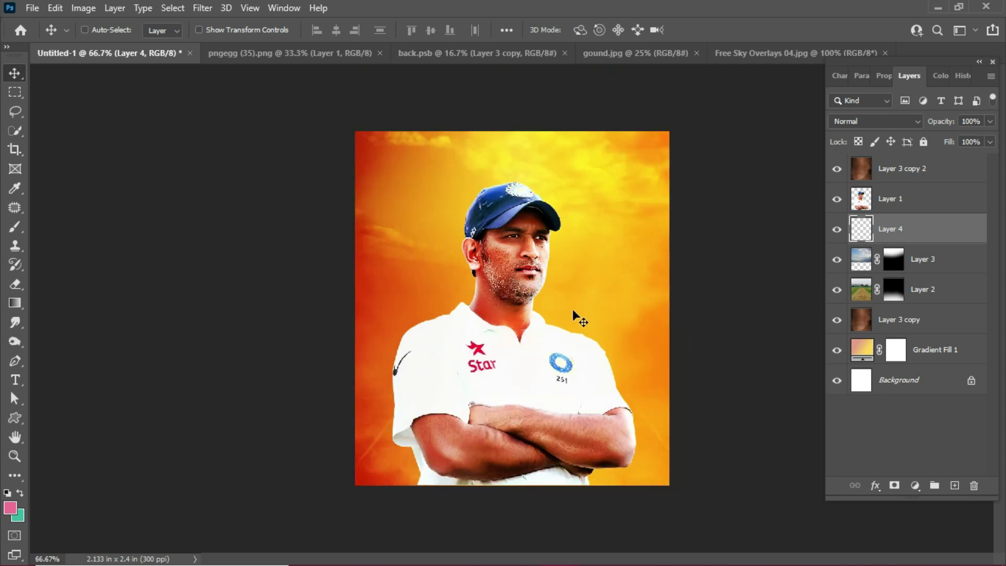
Step: Choose the Powder Explosion 006 brush from the PowderExplosionKIT set and reduce its size to 600 px
{"action": "key", "text": "b"}
{"action": "right_click", "coordinate": [520, 253]}
{"action": "scroll", "coordinate": [494, 467], "scroll_direction": "down", "scroll_amount": 4}
{"action": "left_click_drag", "start_coordinate": [966, 445], "coordinate": [959, 513]}
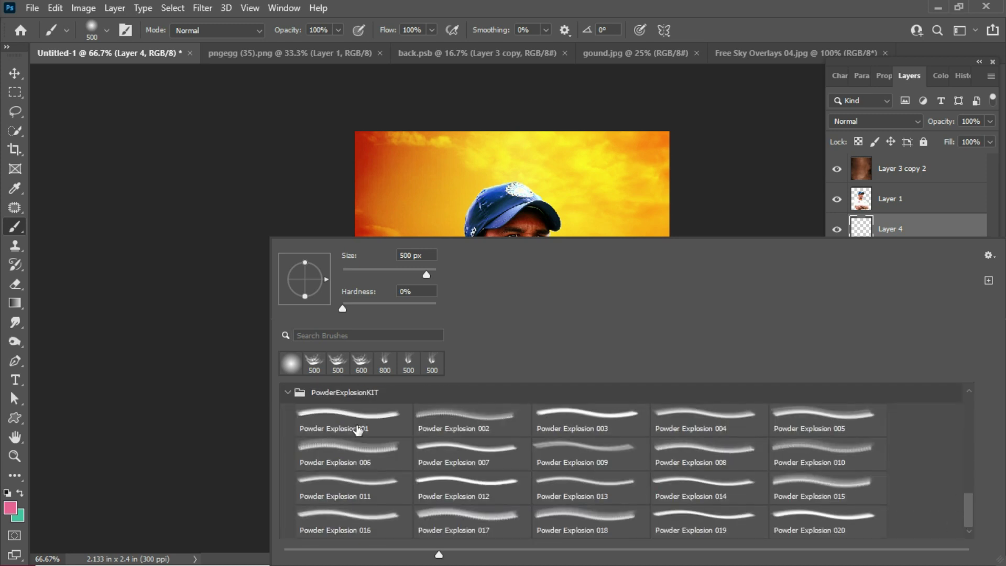
{"action": "double_click", "coordinate": [347, 449]}
{"action": "left_click_drag", "start_coordinate": [429, 346], "coordinate": [545, 346]}
{"action": "key", "text": "bracketleft"}
{"action": "key", "text": "bracketleft"}
{"action": "key", "text": "bracketleft"}
{"action": "key", "text": "bracketleft"}
{"action": "key", "text": "bracketleft"}
{"action": "key", "text": "bracketleft"}
{"action": "key", "text": "bracketleft"}
{"action": "key", "text": "bracketleft"}
{"action": "key", "text": "bracketleft"}
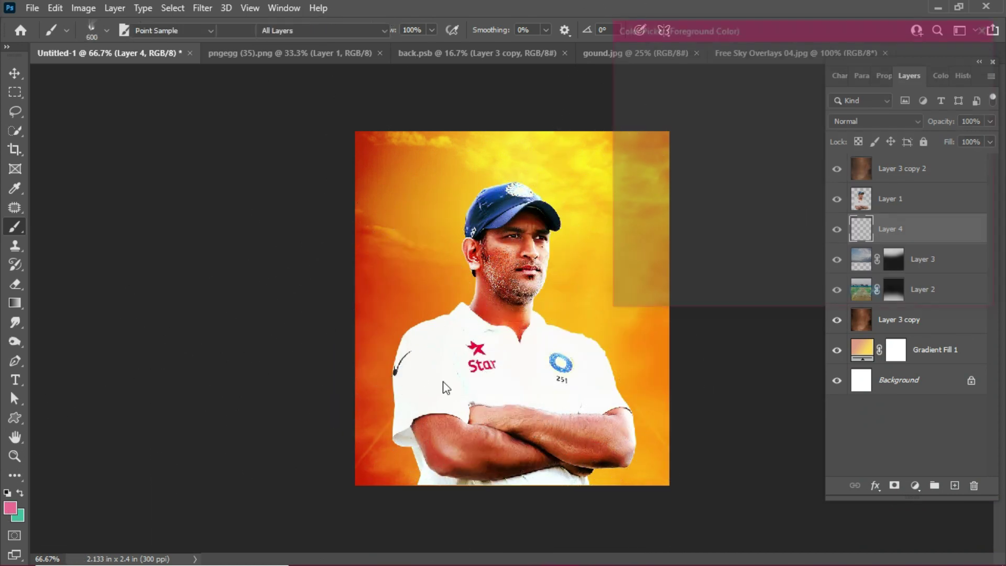
Step: Set the foreground color to a deep red and keep the powder brush at 600 px
{"action": "left_click", "coordinate": [10, 507]}
{"action": "left_click", "coordinate": [821, 62]}
{"action": "left_click_drag", "start_coordinate": [781, 79], "coordinate": [797, 88]}
{"action": "left_click", "coordinate": [915, 61]}
{"action": "key", "text": "bracketright"}
{"action": "key", "text": "bracketright"}
{"action": "key", "text": "bracketright"}
{"action": "key", "text": "bracketleft"}
{"action": "key", "text": "bracketleft"}
{"action": "key", "text": "bracketleft"}
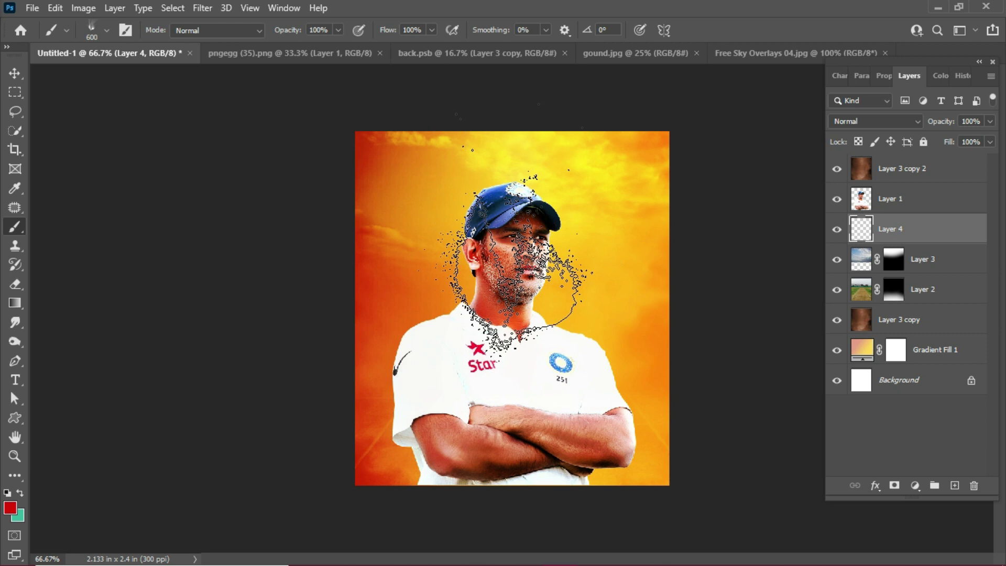
Step: Try a red powder stamp behind the cricketer's head, undo it, and rotate the brush tip to 18°
{"action": "left_click", "coordinate": [516, 264]}
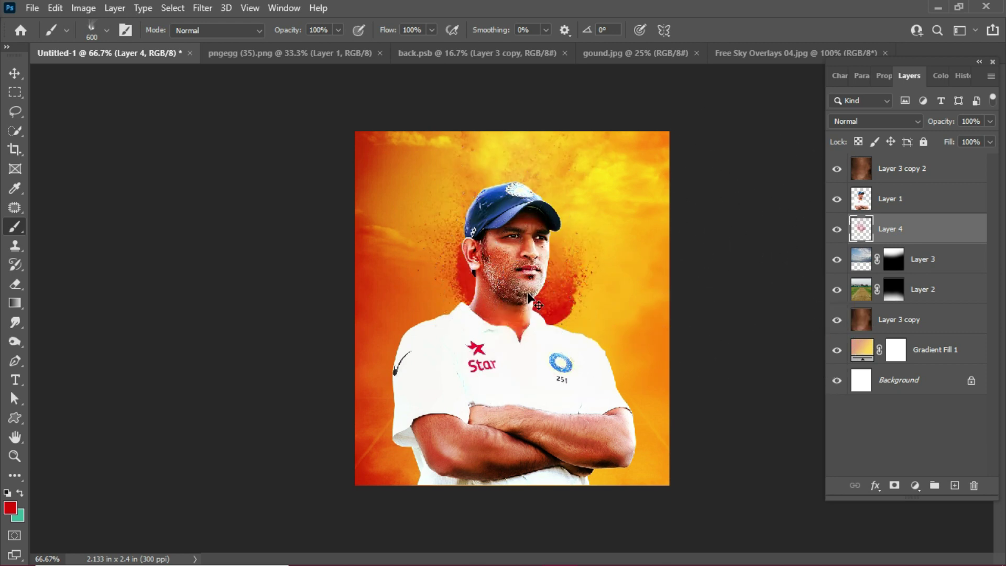
{"action": "key", "text": "ctrl+z"}
{"action": "right_click", "coordinate": [514, 251]}
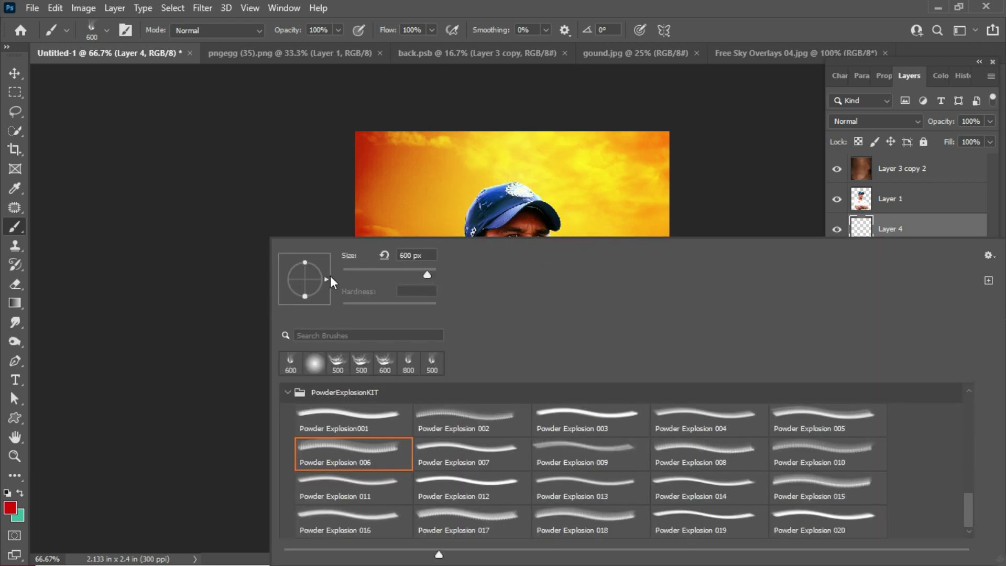
{"action": "left_click_drag", "start_coordinate": [326, 274], "coordinate": [376, 266]}
Step: Try red powder stamps behind the cricketer's head with the rotated 600 px brush
{"action": "left_click", "coordinate": [519, 284]}
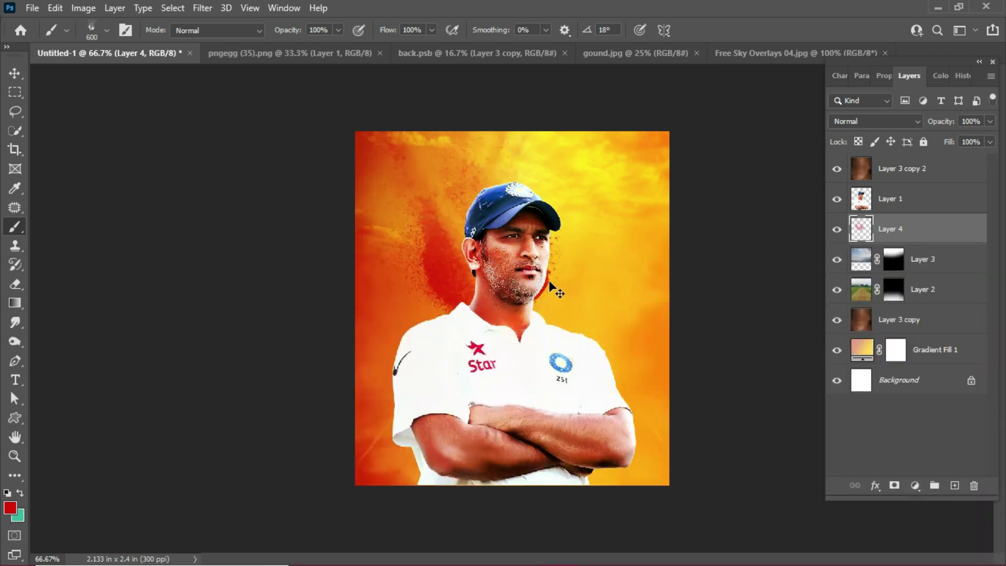
{"action": "left_click", "coordinate": [521, 275]}
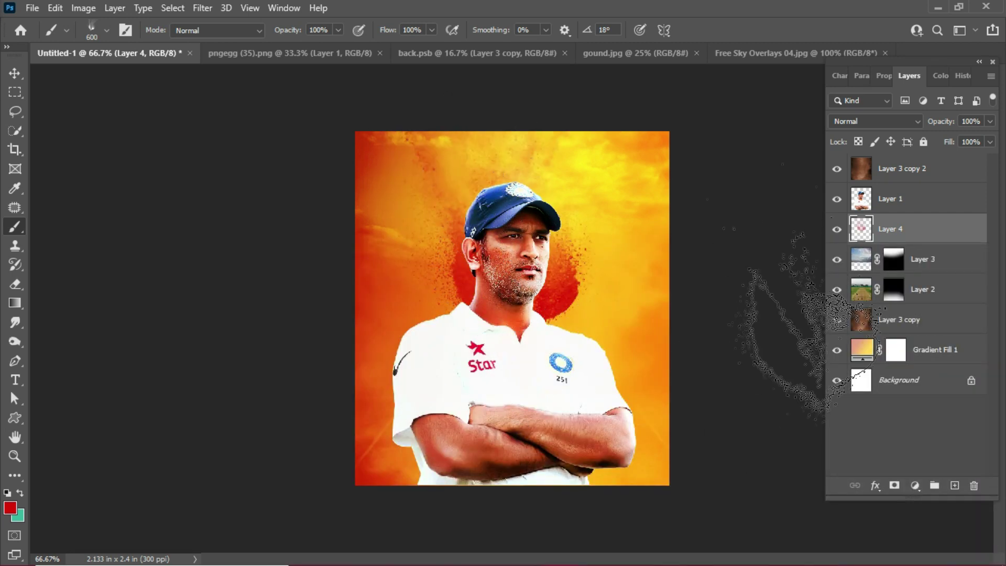
{"action": "key", "text": "ctrl+z"}
Step: Enlarge the powder brush to 700 px and stamp a red burst behind the cricketer's neck and shoulders
{"action": "key", "text": "bracketright"}
{"action": "key", "text": "bracketright"}
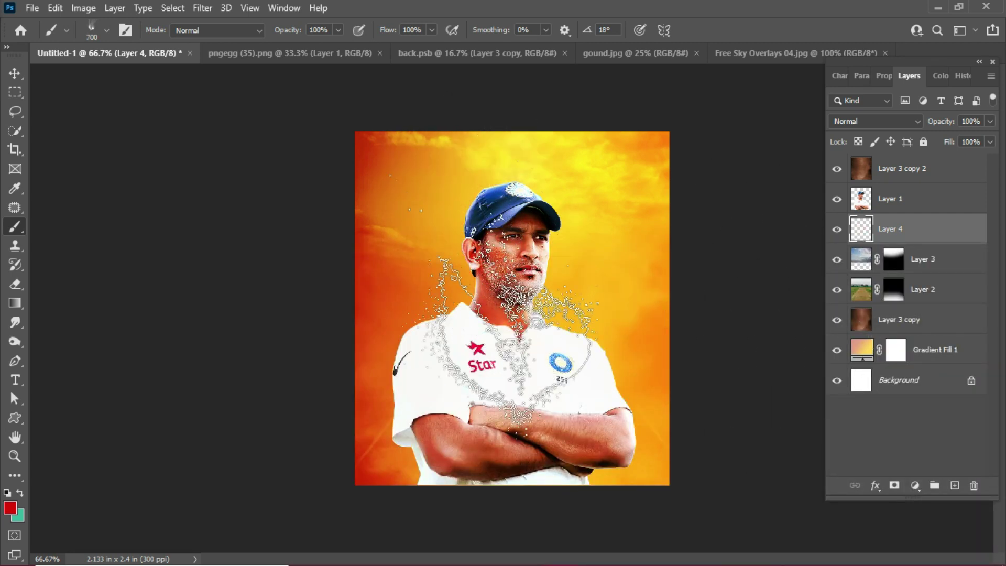
{"action": "key", "text": "bracketleft"}
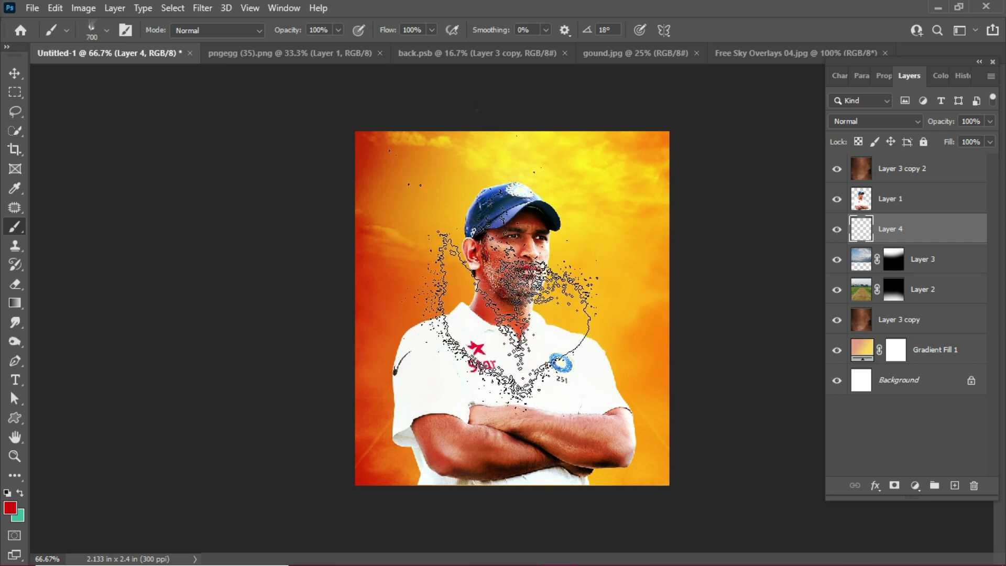
{"action": "left_click", "coordinate": [543, 341]}
Step: Switch to the Powder Explosion001 brush and reduce its size to 600 px
{"action": "right_click", "coordinate": [524, 315]}
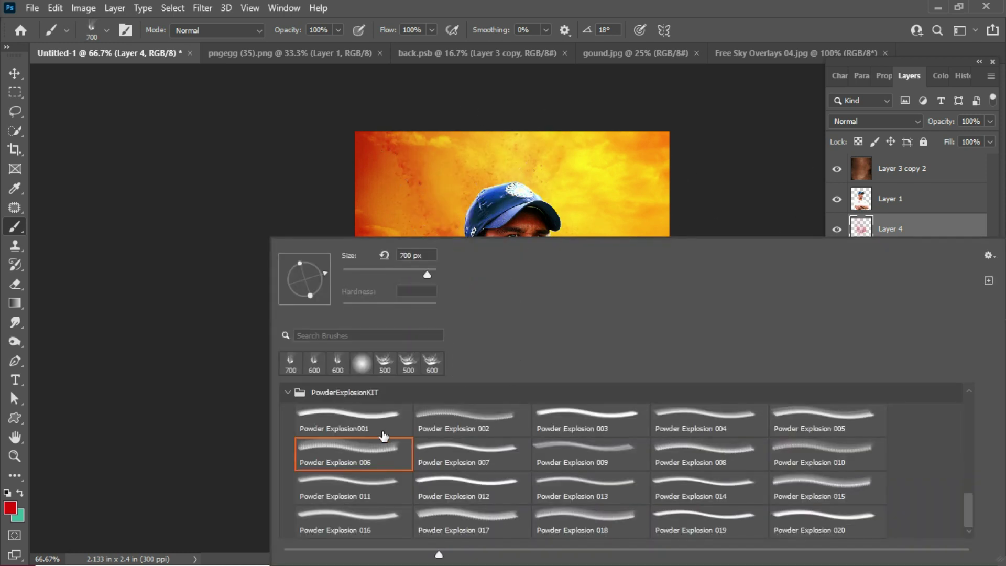
{"action": "left_click", "coordinate": [370, 419]}
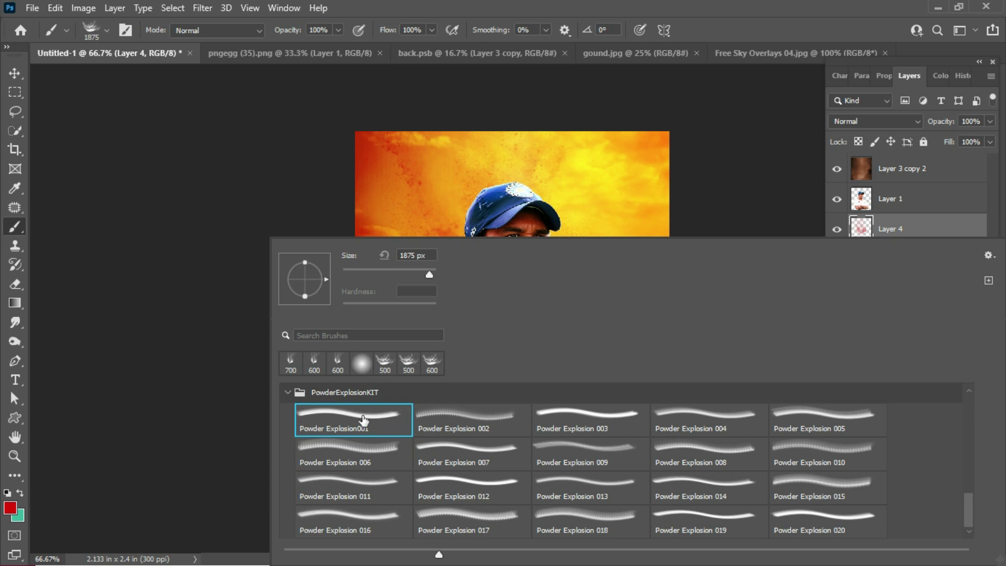
{"action": "key", "text": "Return"}
{"action": "key", "text": "bracketleft"}
{"action": "key", "text": "bracketleft"}
{"action": "key", "text": "bracketleft"}
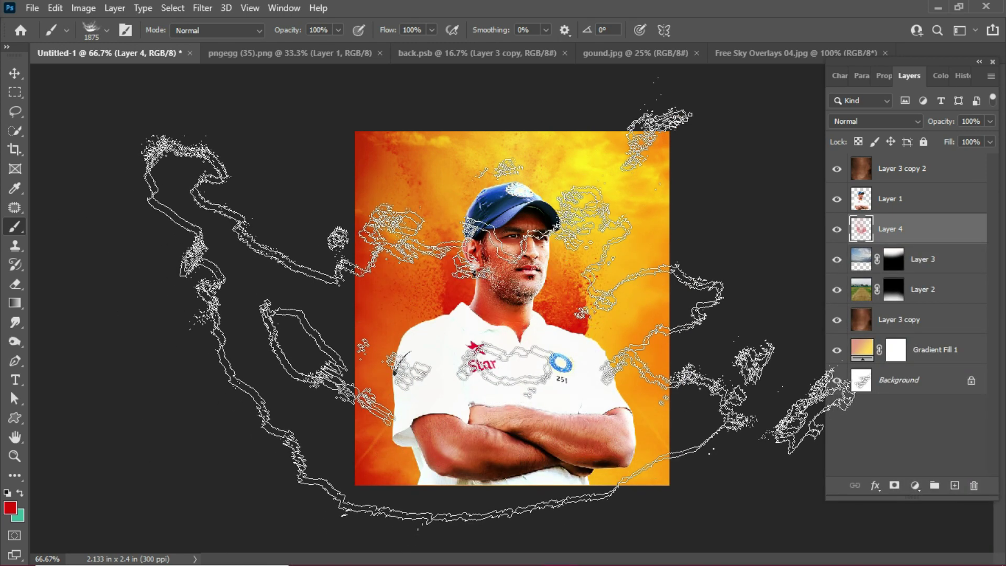
{"action": "key", "text": "bracketleft"}
{"action": "key", "text": "bracketleft"}
{"action": "key", "text": "bracketleft"}
{"action": "key", "text": "bracketleft"}
{"action": "key", "text": "bracketleft"}
{"action": "key", "text": "bracketleft"}
{"action": "key", "text": "bracketleft"}
{"action": "key", "text": "bracketleft"}
{"action": "key", "text": "bracketleft"}
{"action": "key", "text": "bracketleft"}
{"action": "key", "text": "bracketleft"}
{"action": "key", "text": "bracketleft"}
{"action": "key", "text": "bracketleft"}
{"action": "key", "text": "bracketleft"}
{"action": "key", "text": "bracketleft"}
{"action": "key", "text": "bracketleft"}
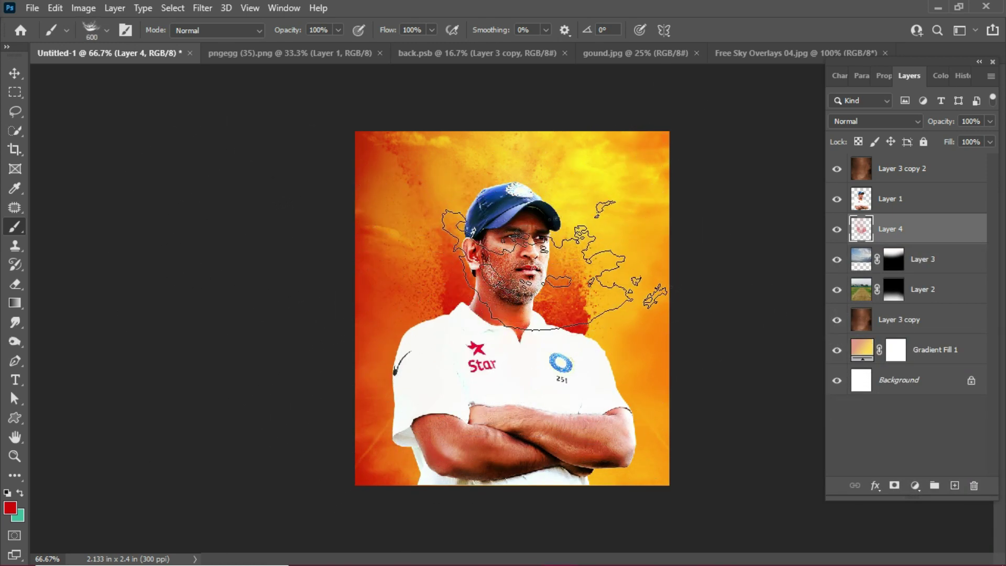
Step: Stamp two red powder bursts behind the cricketer's head with the 600 px brush, and reduce the brush to 400 px
{"action": "left_click", "coordinate": [582, 251]}
{"action": "key", "text": "bracketright"}
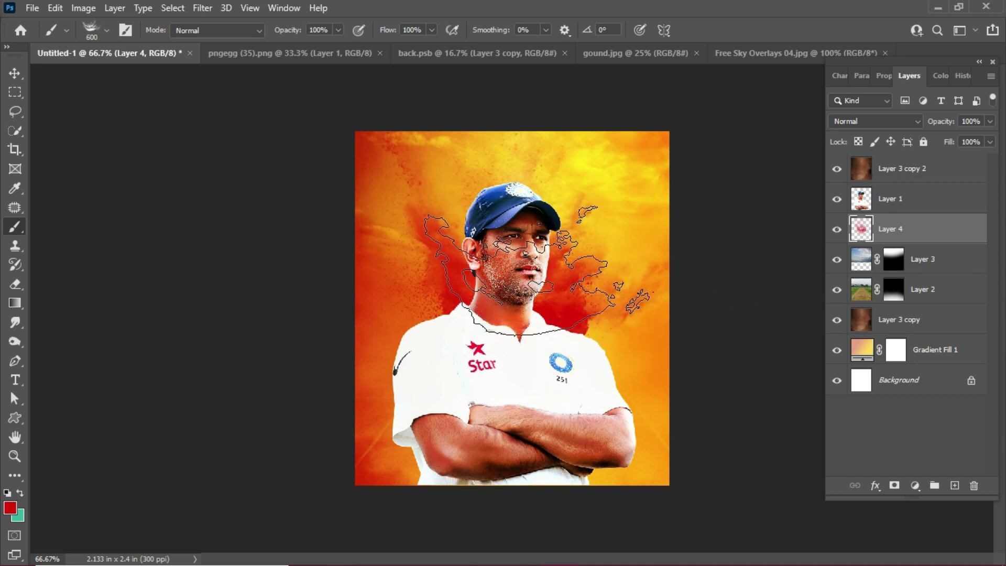
{"action": "left_click", "coordinate": [530, 267]}
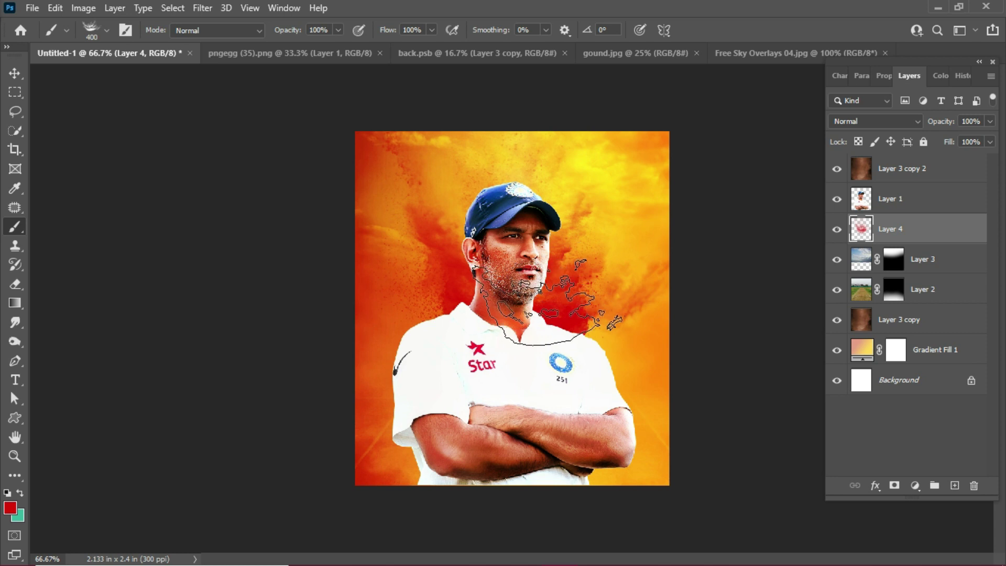
{"action": "key", "text": "bracketleft"}
{"action": "key", "text": "bracketleft"}
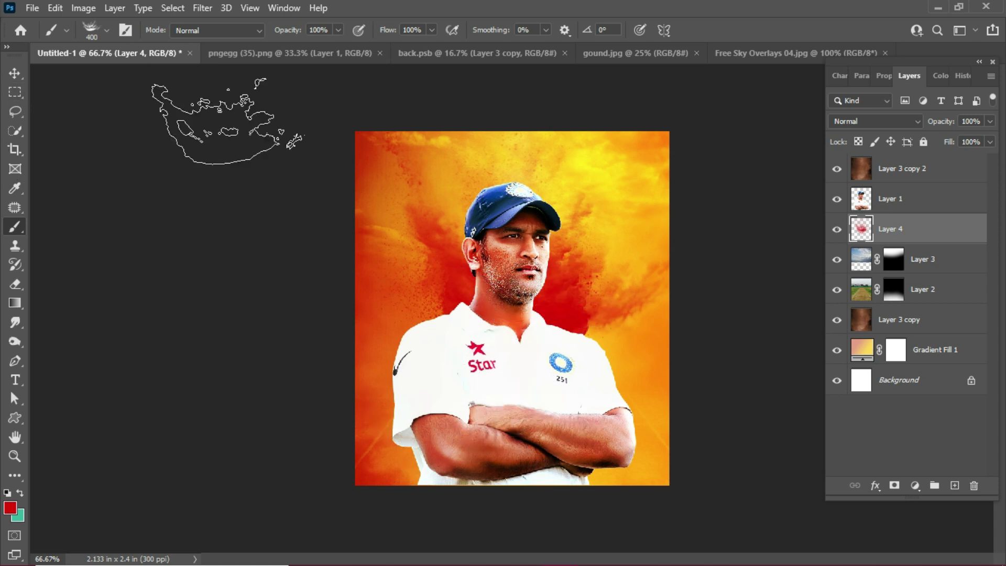
Step: Keep Layer 4's blending mode at Normal and free-transform its red powder behind the cricketer
{"action": "left_click", "coordinate": [24, 75]}
{"action": "left_click", "coordinate": [881, 122]}
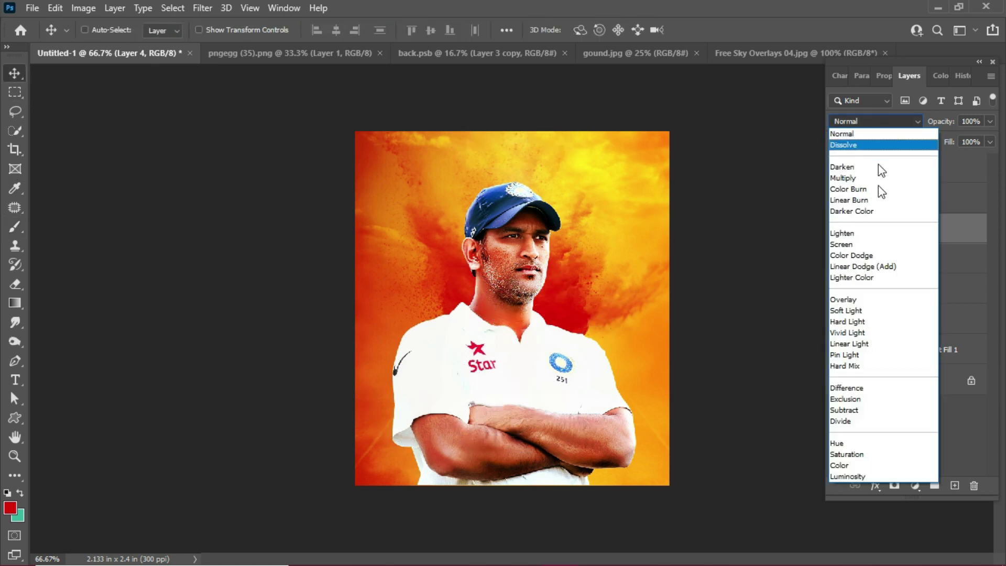
{"action": "left_click", "coordinate": [845, 133]}
{"action": "key", "text": "ctrl+minus"}
{"action": "key", "text": "ctrl+t"}
{"action": "left_click_drag", "start_coordinate": [683, 229], "coordinate": [663, 200]}
{"action": "left_click_drag", "start_coordinate": [624, 271], "coordinate": [639, 272]}
{"action": "left_click_drag", "start_coordinate": [701, 241], "coordinate": [706, 272]}
{"action": "key", "text": "Return"}
{"action": "key", "text": "ctrl+plus"}
{"action": "left_click_drag", "start_coordinate": [518, 262], "coordinate": [519, 265]}
Step: Add a Color Lookup adjustment layer above Layer 3 copy 2
{"action": "left_click", "coordinate": [923, 169]}
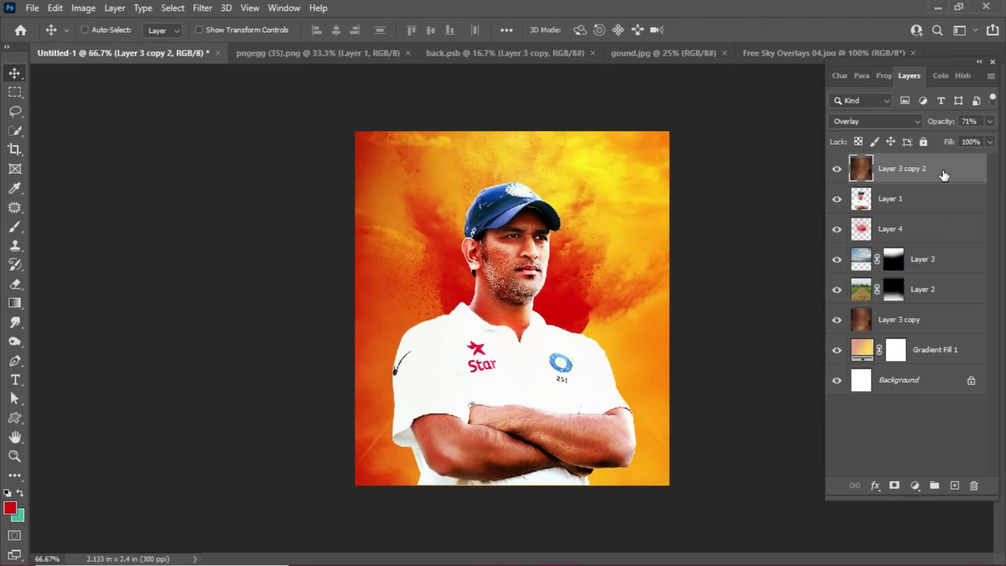
{"action": "left_click", "coordinate": [916, 488]}
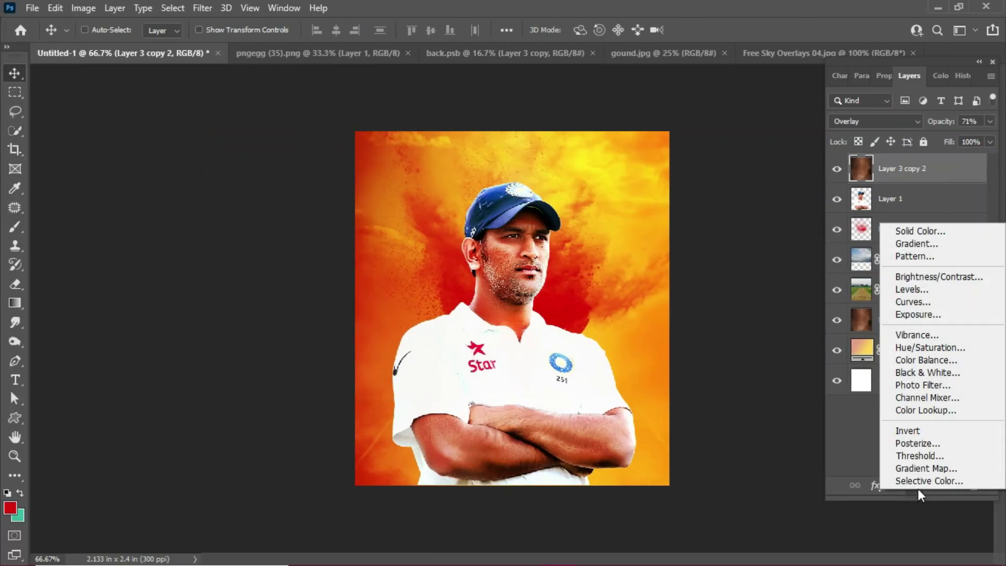
{"action": "left_click", "coordinate": [925, 410]}
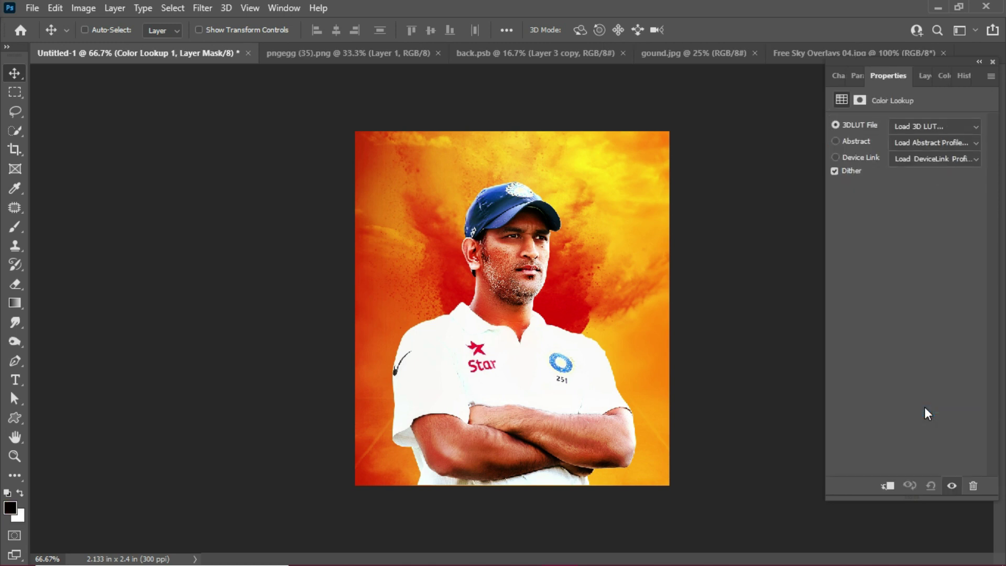
Step: Try the 3D LUT presets one after another on the Color Lookup layer, down to Soft_Warming.look
{"action": "left_click", "coordinate": [978, 131]}
{"action": "key", "text": "Down"}
{"action": "key", "text": "Up"}
{"action": "key", "text": "Down"}
{"action": "key", "text": "Return"}
{"action": "key", "text": "Up"}
{"action": "key", "text": "Escape"}
{"action": "left_click", "coordinate": [978, 125]}
{"action": "key", "text": "Down"}
{"action": "key", "text": "Down"}
{"action": "key", "text": "Down"}
{"action": "key", "text": "Down"}
{"action": "key", "text": "Return"}
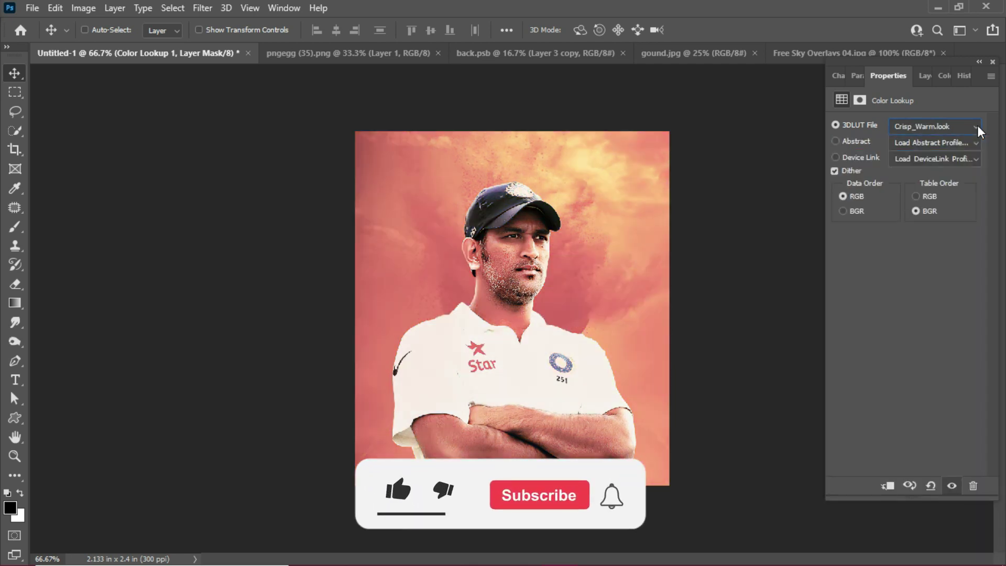
{"action": "key", "text": "Down"}
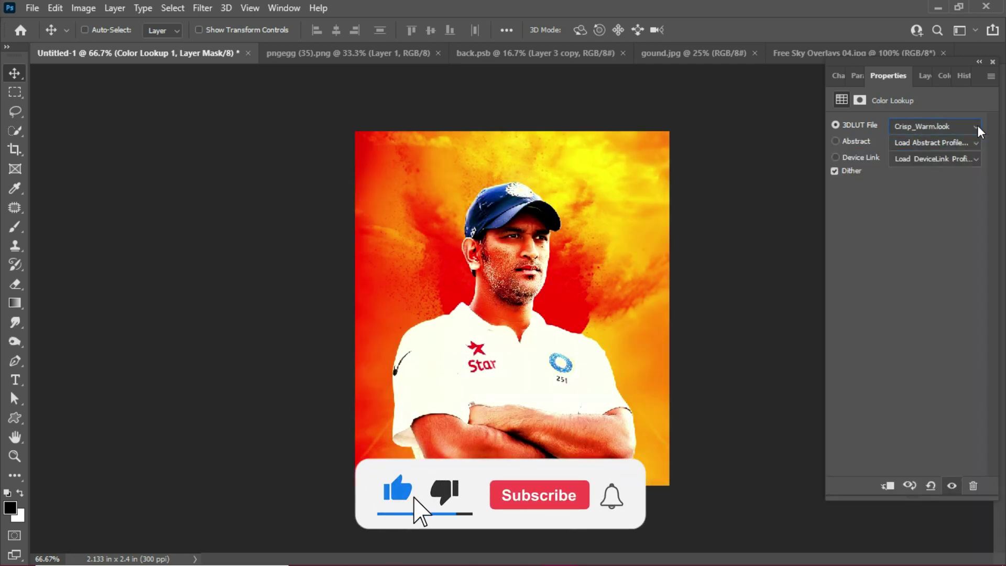
{"action": "key", "text": "Down"}
{"action": "key", "text": "Down"}
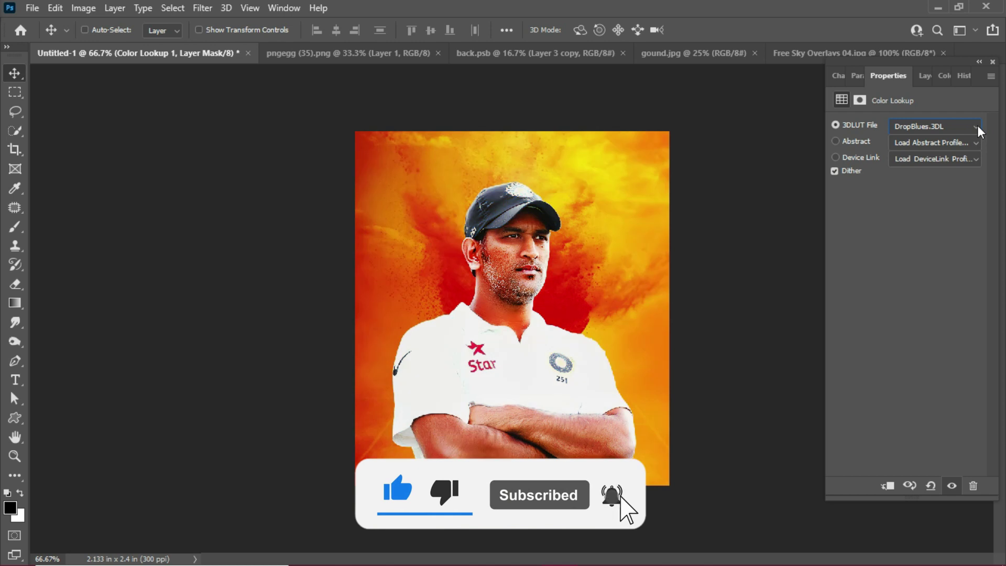
{"action": "key", "text": "Down"}
{"action": "key", "text": "Down"}
{"action": "key", "text": "Down"}
{"action": "key", "text": "Down"}
{"action": "key", "text": "Down"}
{"action": "key", "text": "Down"}
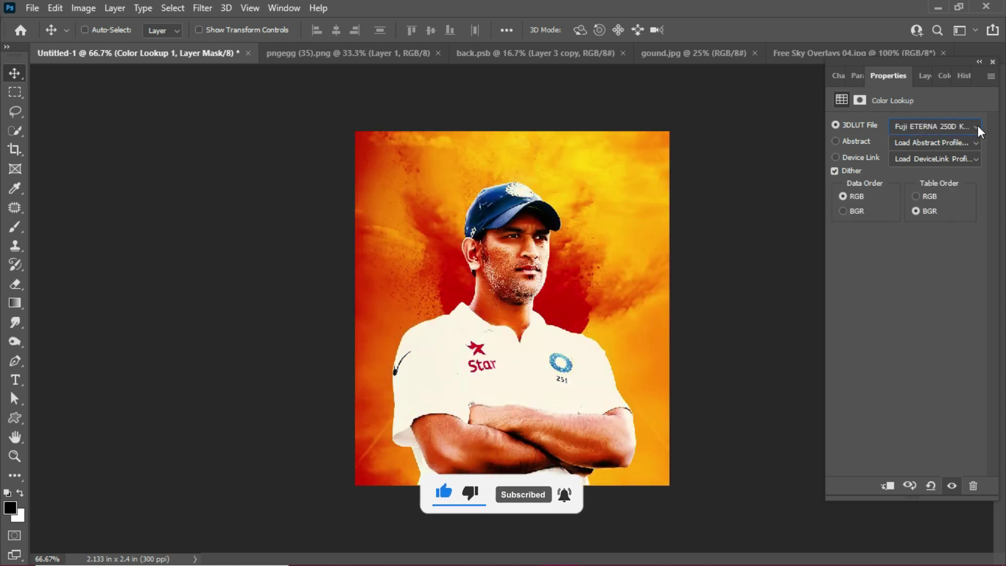
{"action": "key", "text": "Down"}
{"action": "key", "text": "Down"}
{"action": "key", "text": "Down"}
{"action": "key", "text": "Down"}
{"action": "key", "text": "Down"}
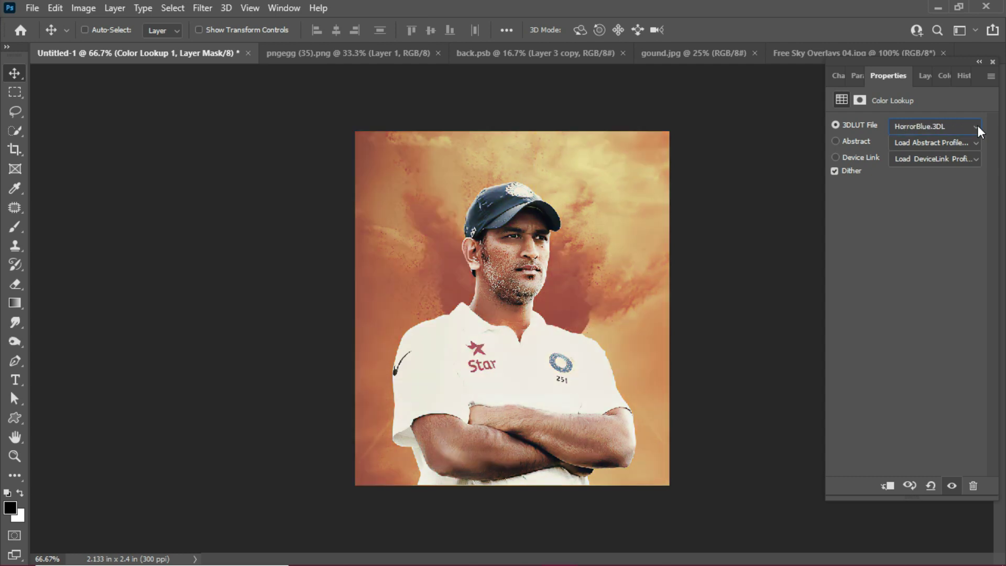
{"action": "key", "text": "Down"}
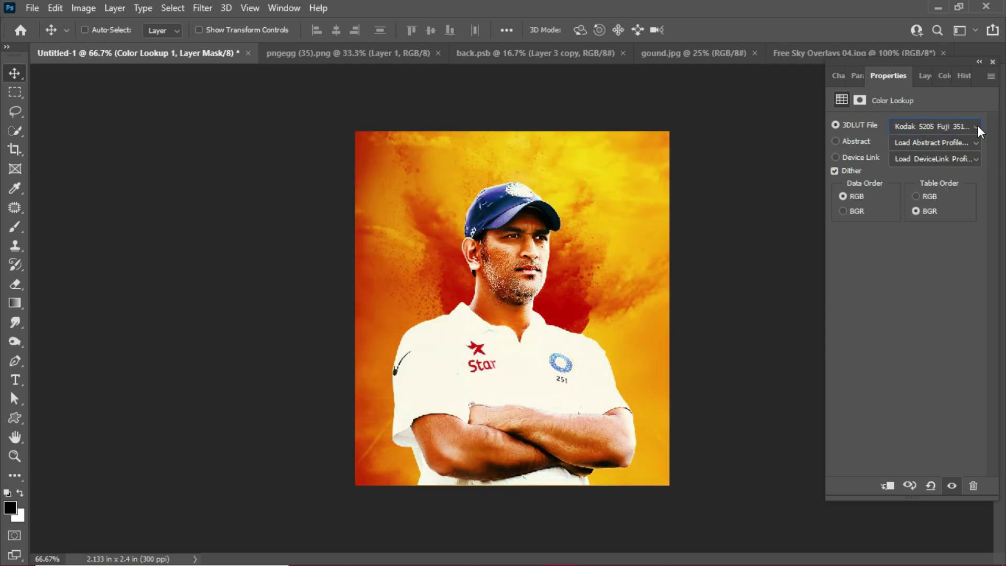
{"action": "key", "text": "Down"}
{"action": "key", "text": "Down"}
{"action": "key", "text": "Down"}
{"action": "key", "text": "Up"}
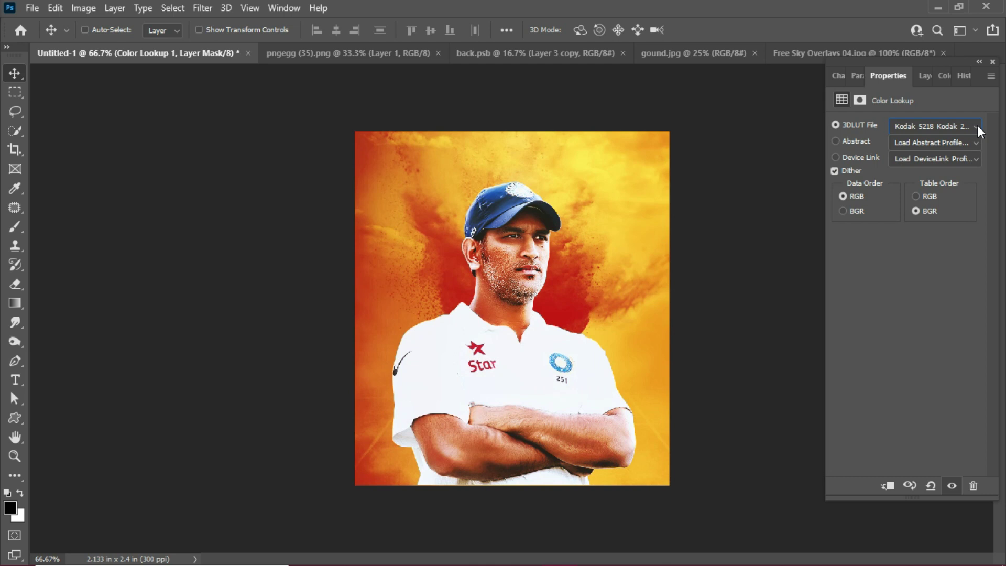
{"action": "key", "text": "Down"}
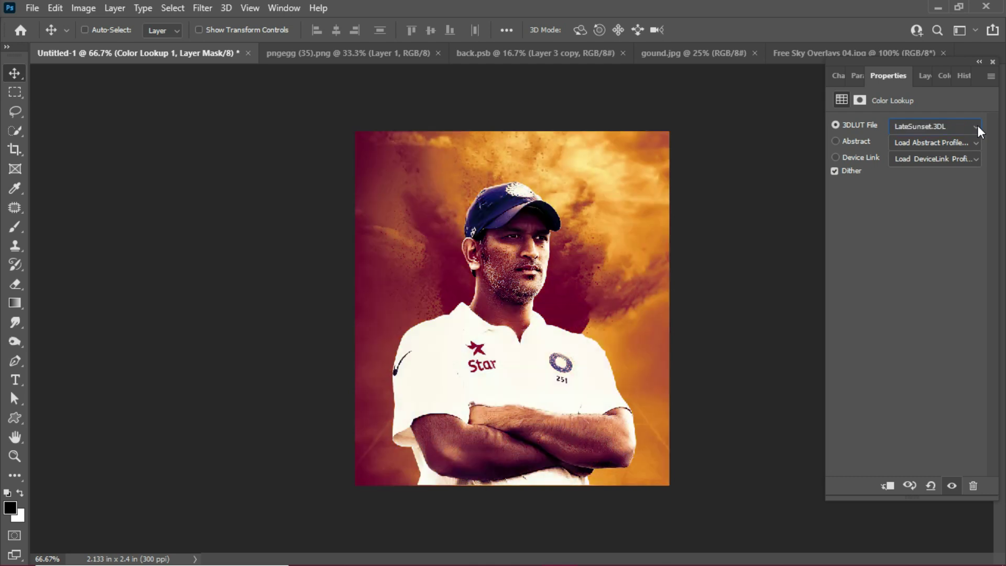
{"action": "key", "text": "Down"}
{"action": "key", "text": "Down"}
{"action": "key", "text": "Down"}
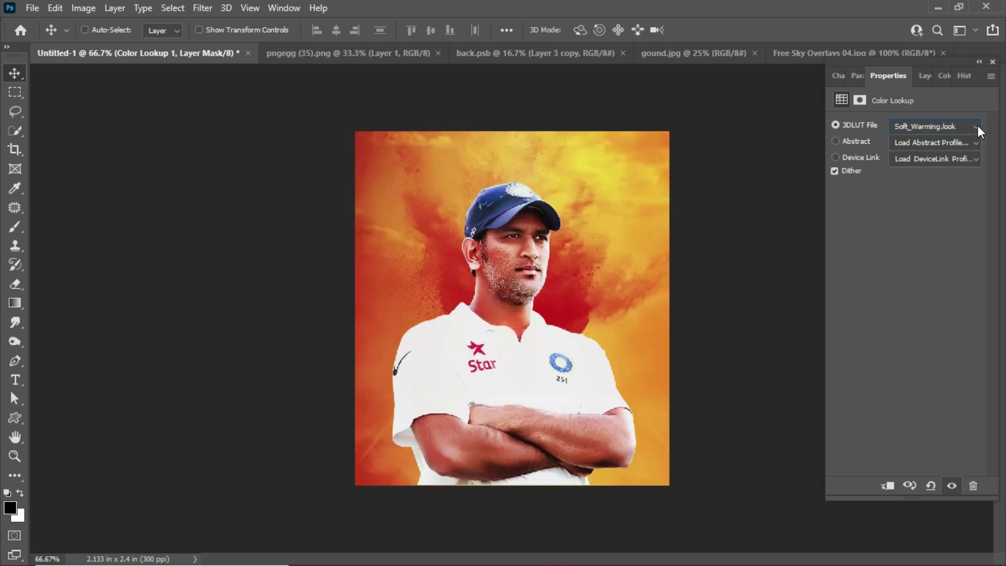
Step: Set the Color Lookup layer's 3D LUT to Kodak 5205 Fuji 3510 (by Adobe).cube
{"action": "left_click", "coordinate": [977, 125]}
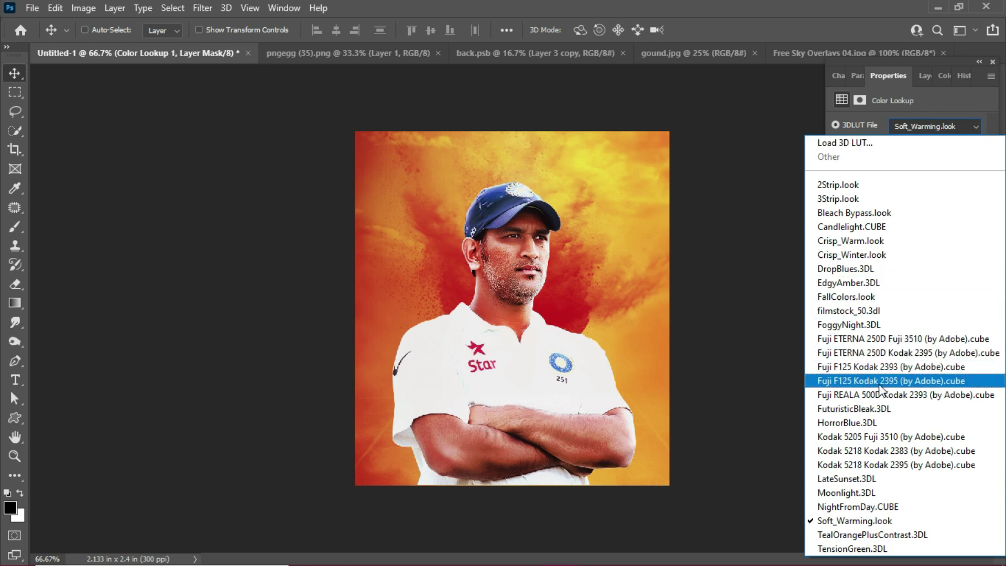
{"action": "left_click", "coordinate": [871, 440]}
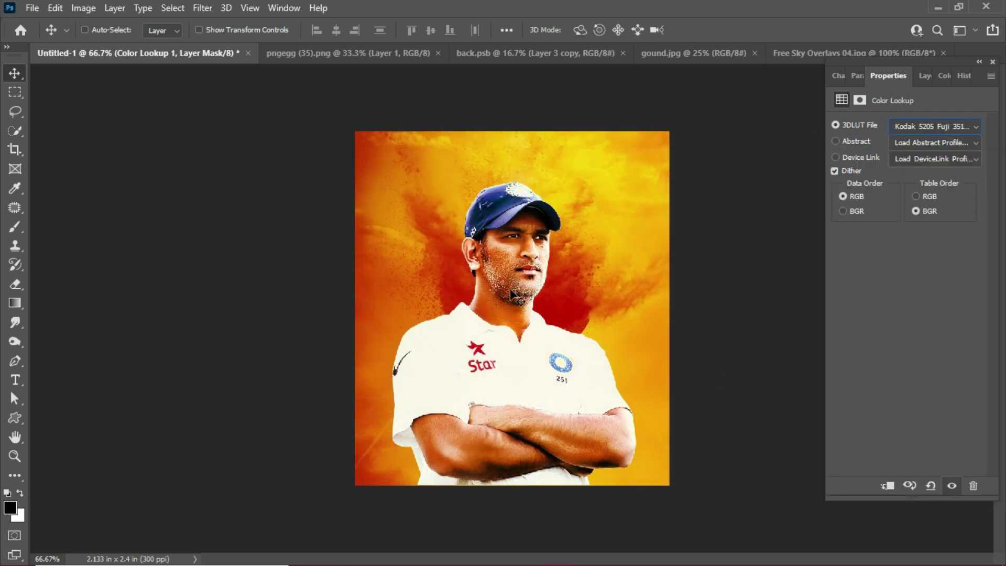
{"action": "key", "text": "ctrl+0"}
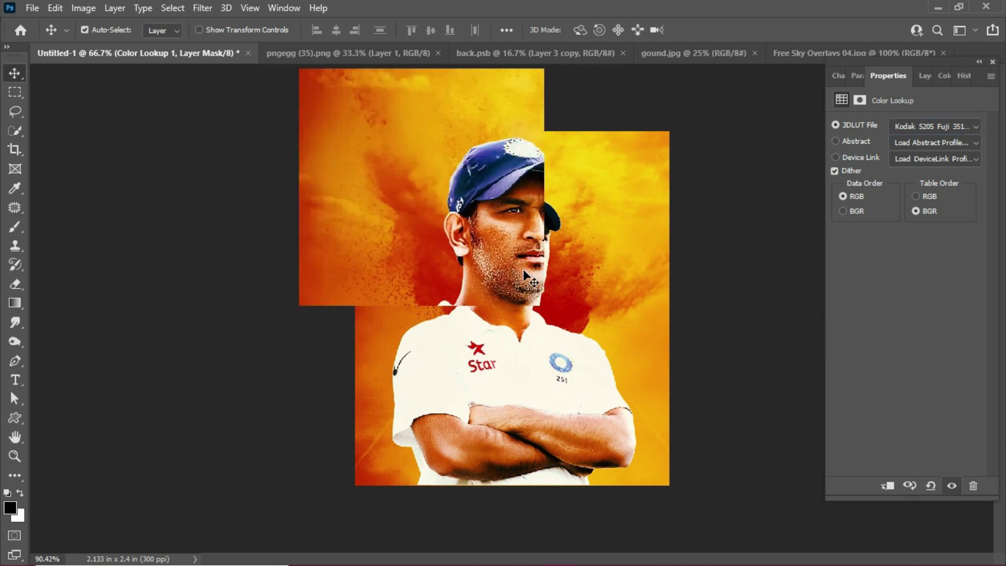
Step: Add a Levels adjustment layer above Color Lookup 1 and raise its black input level slightly to deepen the shadows
{"action": "left_click", "coordinate": [924, 76]}
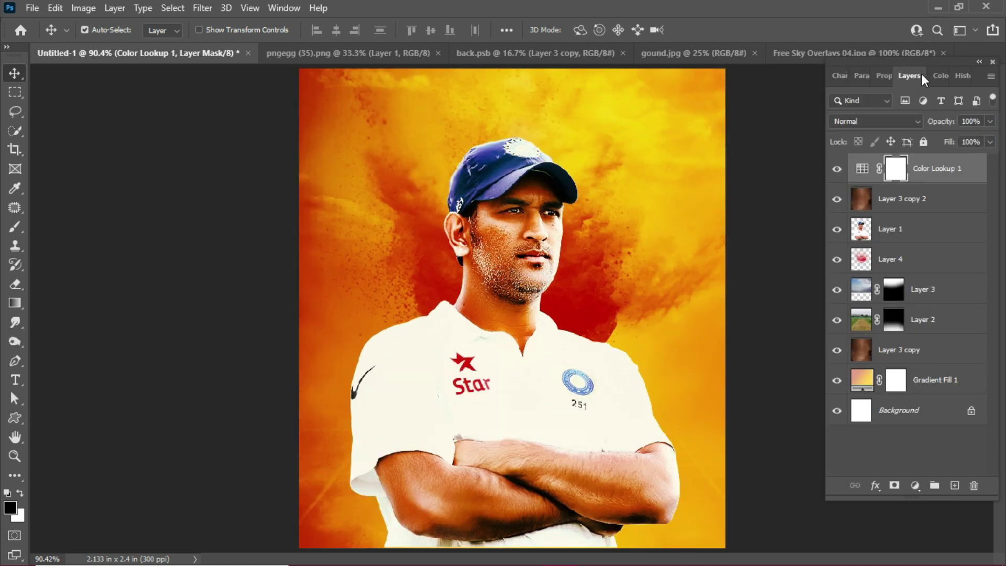
{"action": "left_click", "coordinate": [915, 485]}
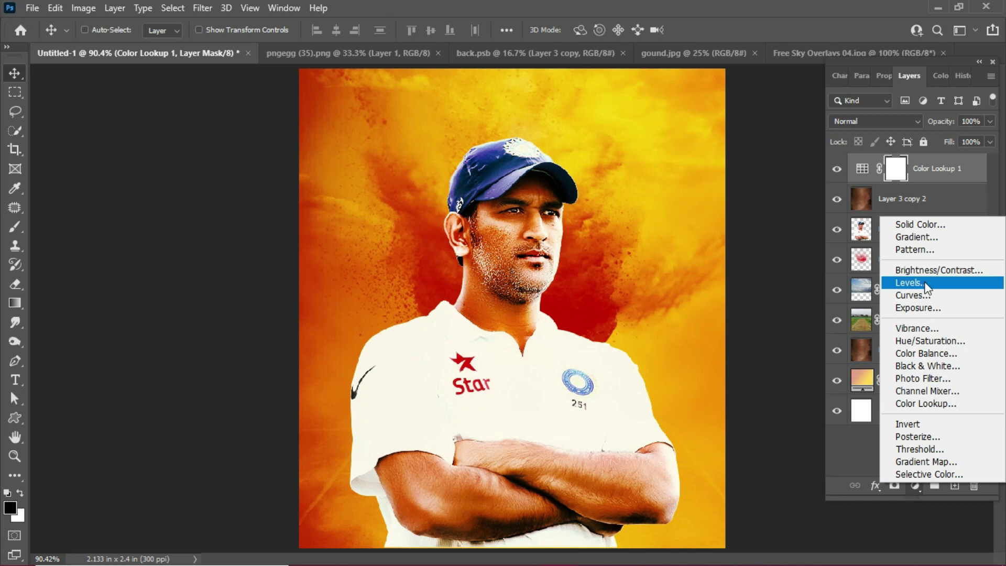
{"action": "left_click", "coordinate": [951, 280]}
{"action": "left_click_drag", "start_coordinate": [864, 231], "coordinate": [866, 232]}
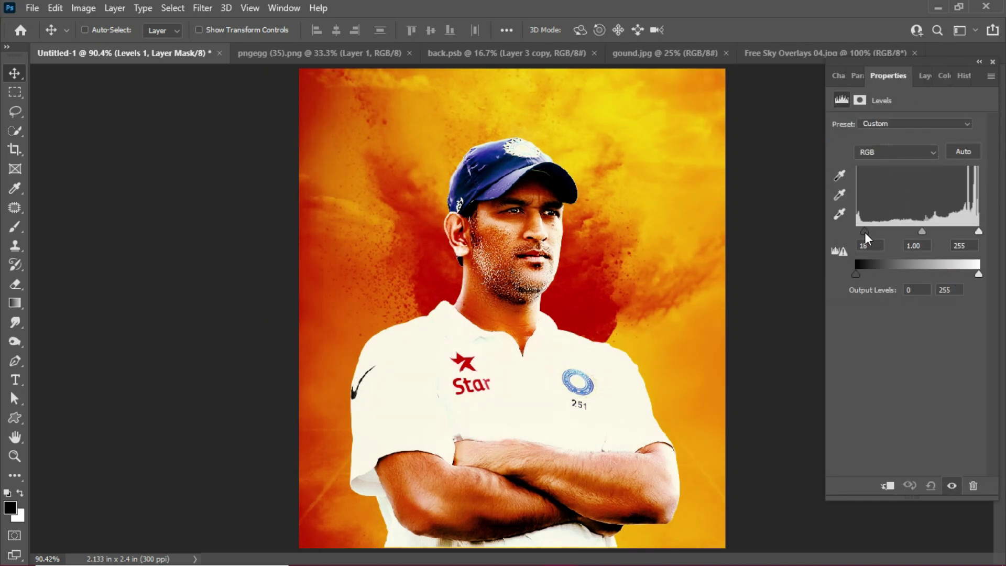
Step: Add a Color Balance adjustment layer above Levels 1 and adjust its midtone colours
{"action": "left_click", "coordinate": [925, 77]}
{"action": "left_click", "coordinate": [915, 486]}
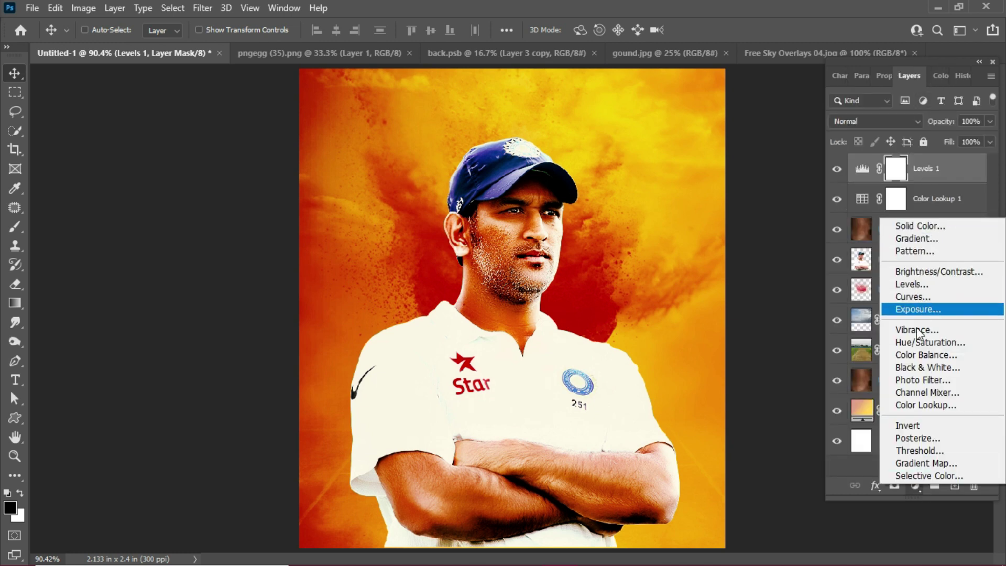
{"action": "left_click", "coordinate": [917, 355]}
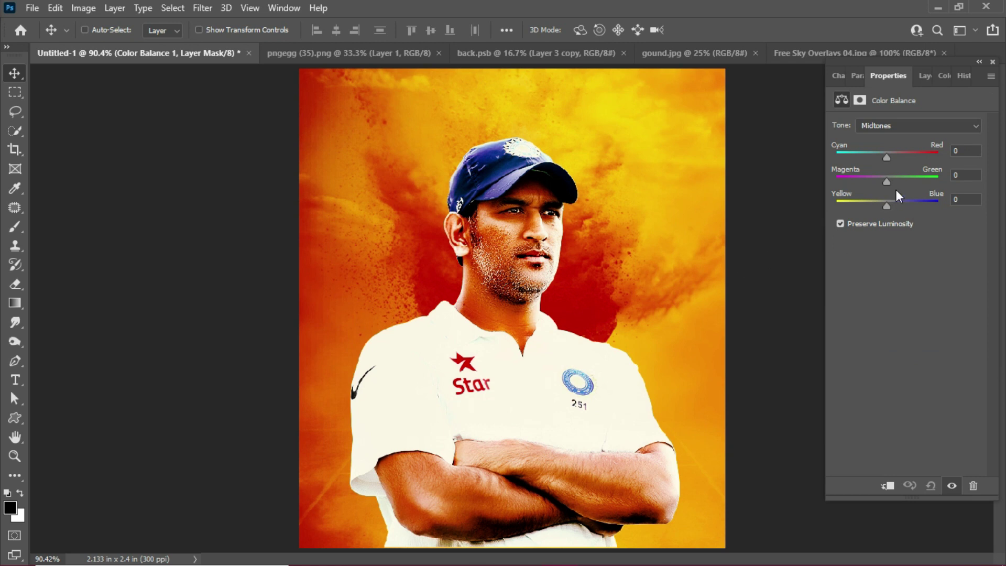
{"action": "left_click_drag", "start_coordinate": [887, 158], "coordinate": [882, 203]}
{"action": "left_click", "coordinate": [925, 79]}
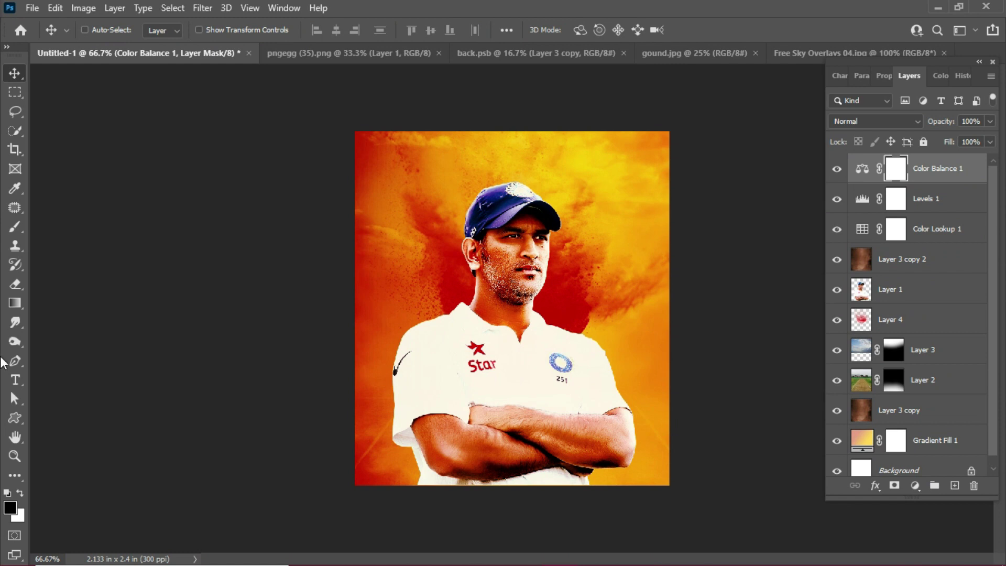
Step: Add horizontal 3 pt text "MAH" in ADAM.CG PRO beside the cricketer's cap and colour it white (ffffff)
{"action": "left_click", "coordinate": [20, 382]}
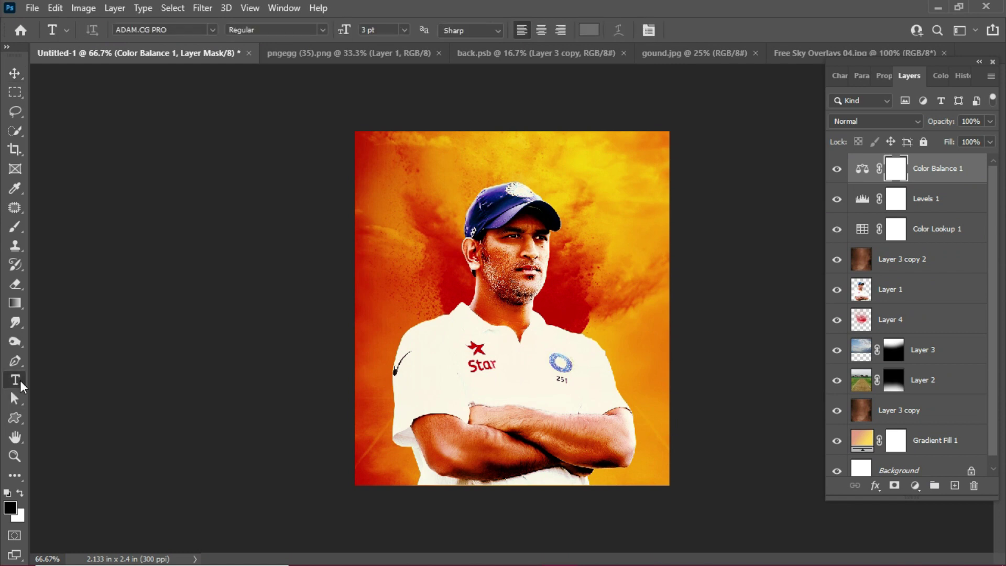
{"action": "key", "text": "ctrl"}
{"action": "left_click", "coordinate": [399, 210]}
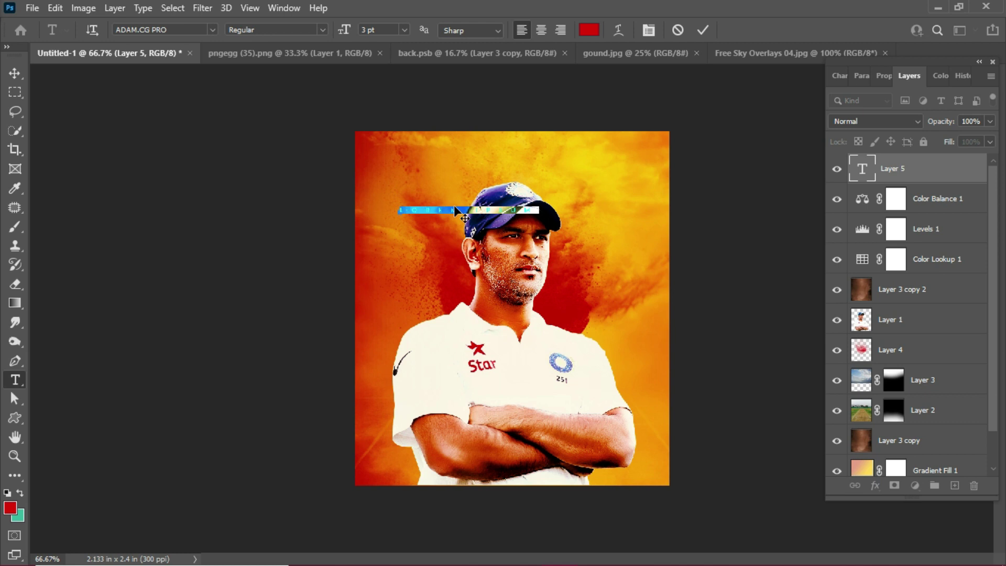
{"action": "type", "text": "DHONI"}
{"action": "key", "text": "ctrl+a"}
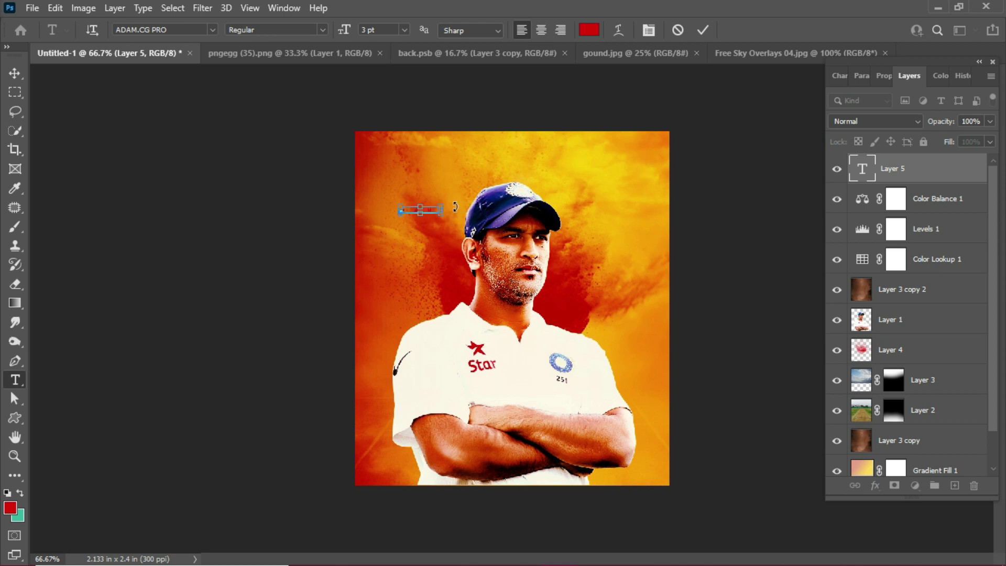
{"action": "left_click", "coordinate": [589, 32]}
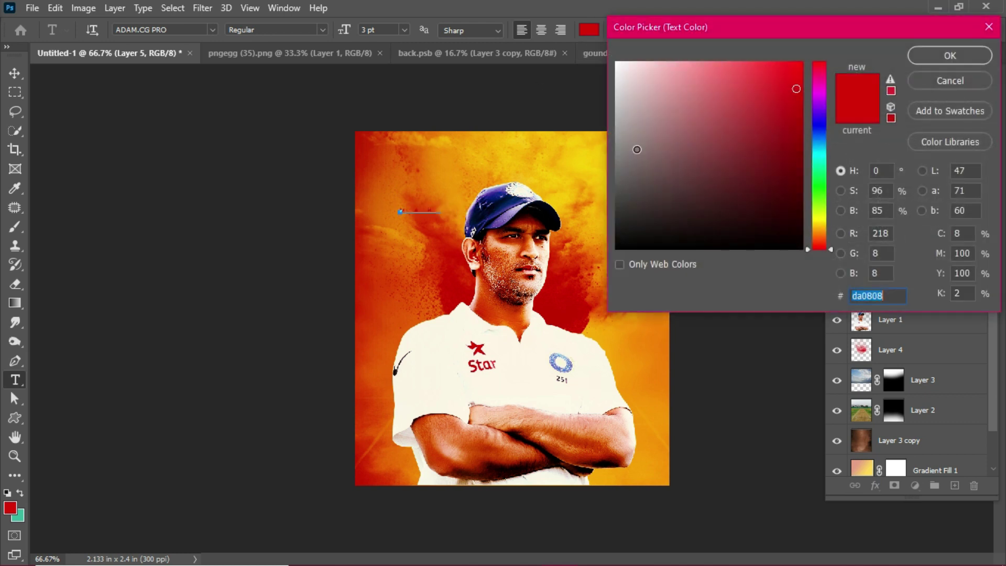
{"action": "type", "text": "ffffff"}
{"action": "left_click", "coordinate": [950, 56]}
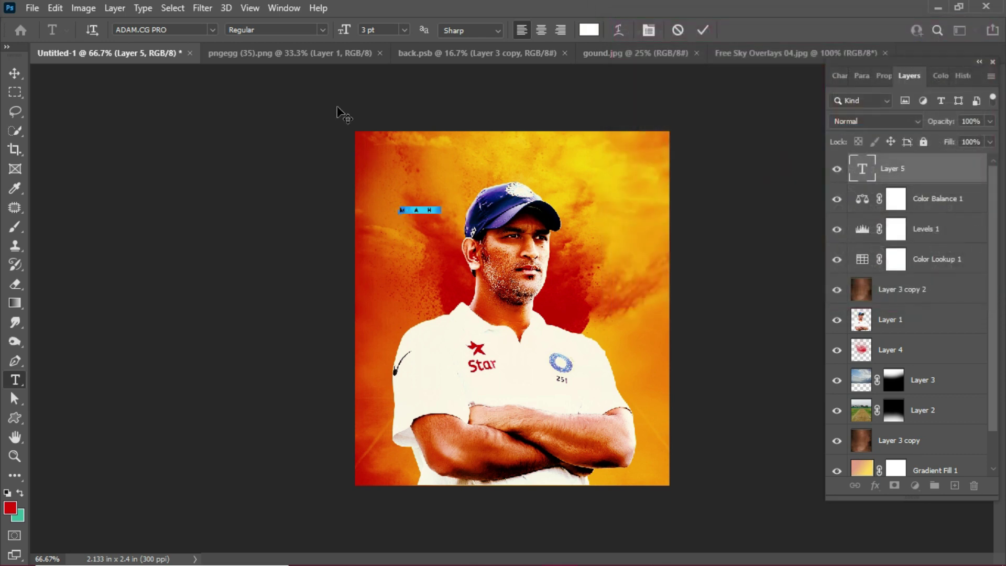
Step: Commit the horizontal "MAH" text, inspect it up close and delete its layer
{"action": "left_click", "coordinate": [370, 30]}
{"action": "left_click", "coordinate": [15, 73]}
{"action": "key", "text": "ctrl+equal"}
{"action": "key", "text": "ctrl+equal"}
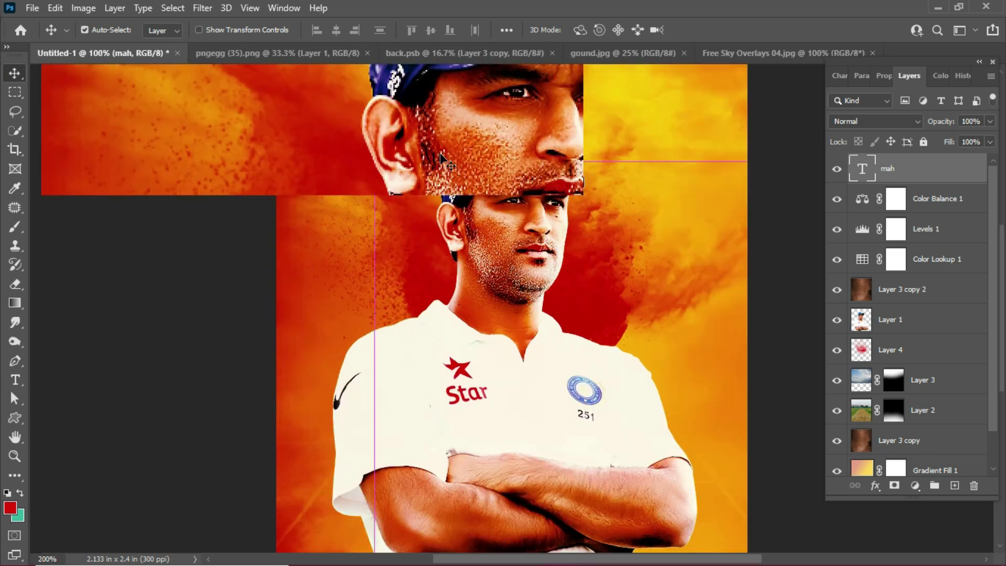
{"action": "left_click_drag", "start_coordinate": [315, 191], "coordinate": [445, 330]}
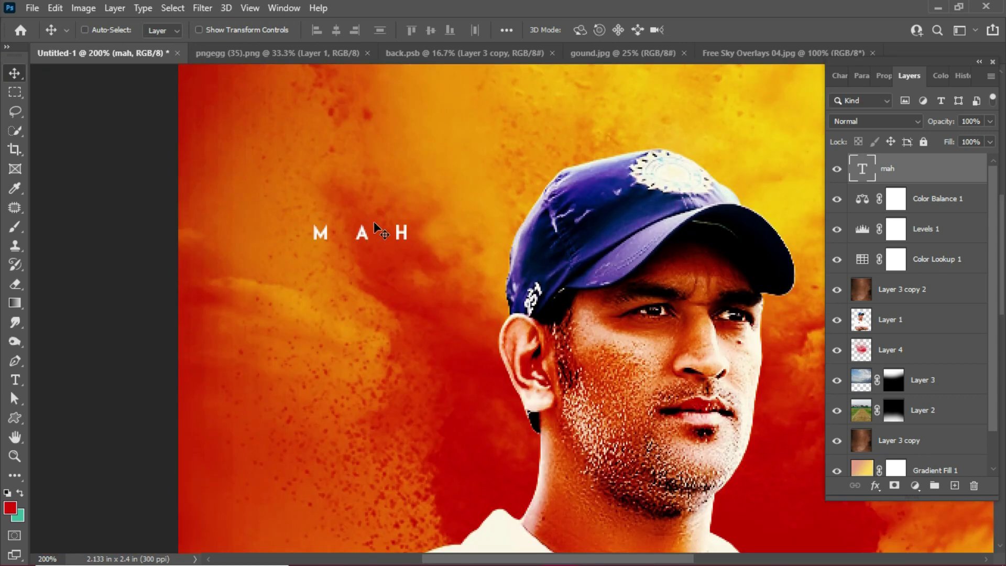
{"action": "key", "text": "t"}
{"action": "double_click", "coordinate": [383, 230]}
{"action": "key", "text": "Escape"}
{"action": "key", "text": "Delete"}
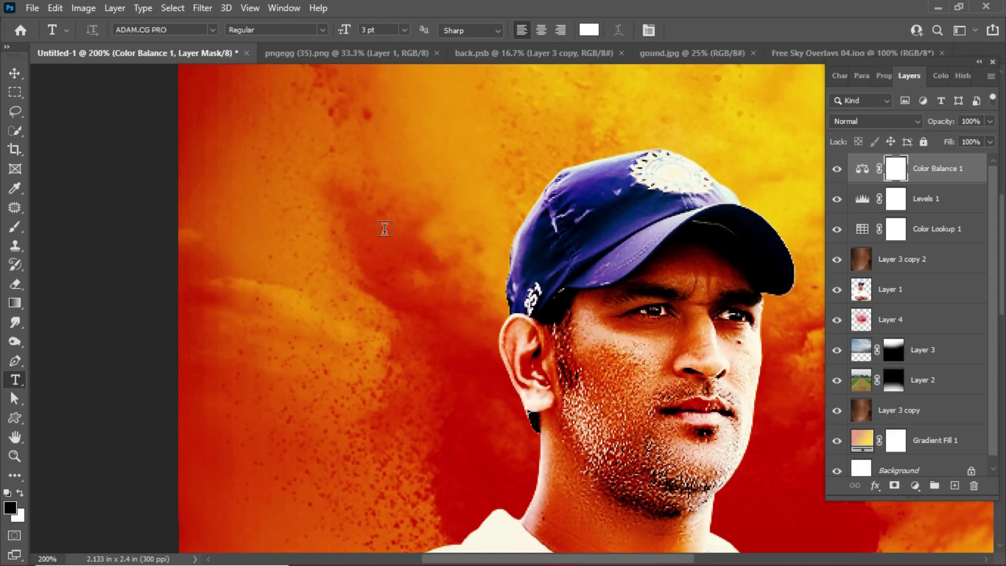
Step: Add the white vertical text "MAHENDRA SINGH" at 3 pt in ADAM.CG PRO left of the cricketer
{"action": "right_click", "coordinate": [15, 379]}
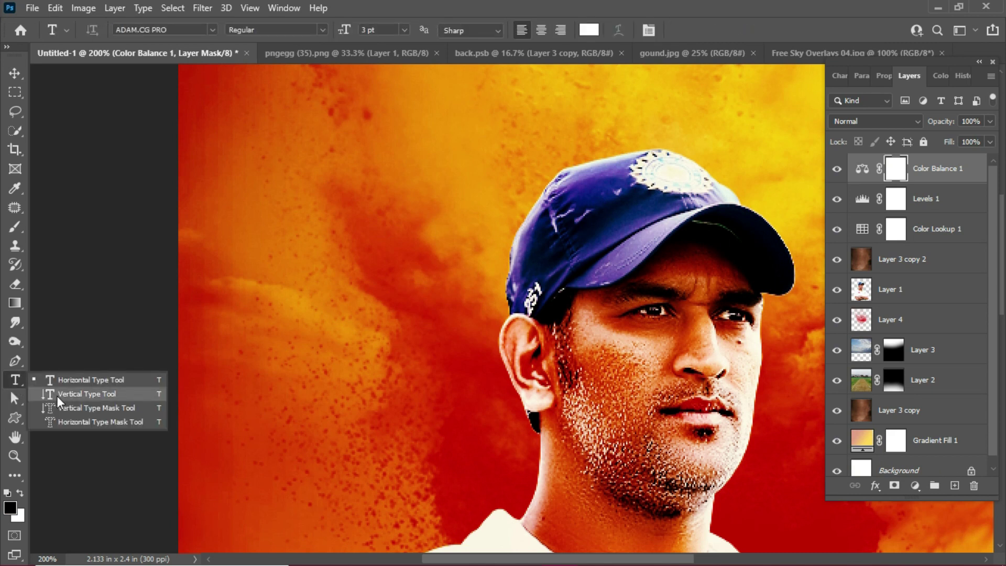
{"action": "key", "text": "shift+t"}
{"action": "key", "text": "ctrl+minus"}
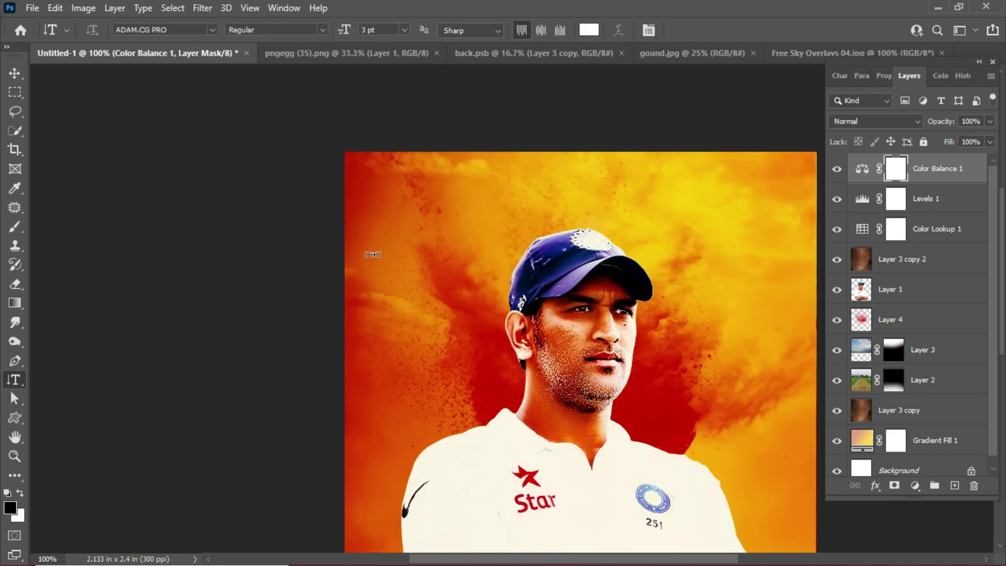
{"action": "left_click", "coordinate": [387, 252]}
{"action": "type", "text": "MAHENDRA SINGH"}
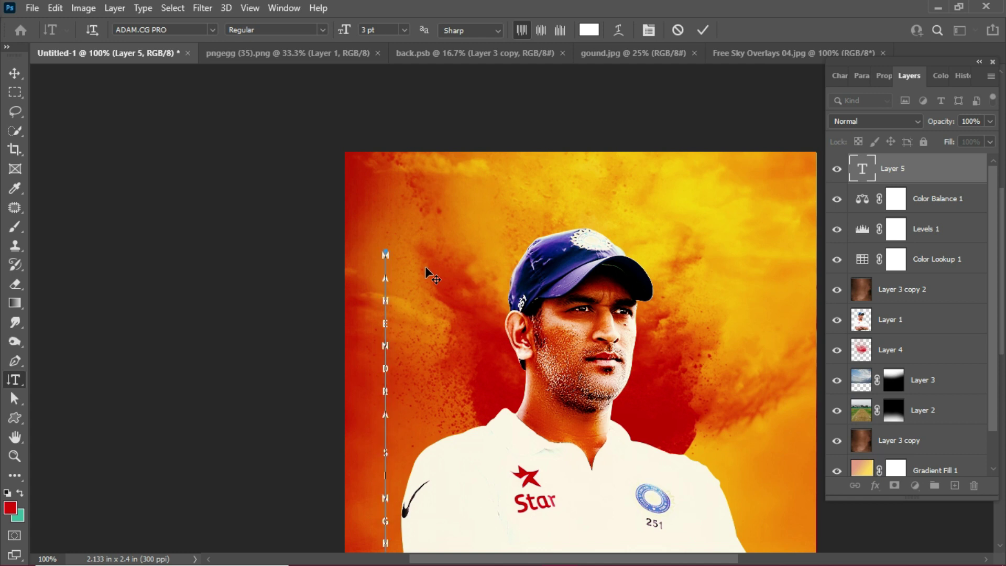
Step: Move the vertical "MAHENDRA SINGH" text close to the poster's left edge, roughly midway down its height
{"action": "scroll", "coordinate": [426, 268], "scroll_direction": "down", "scroll_amount": 2}
{"action": "left_click", "coordinate": [15, 73]}
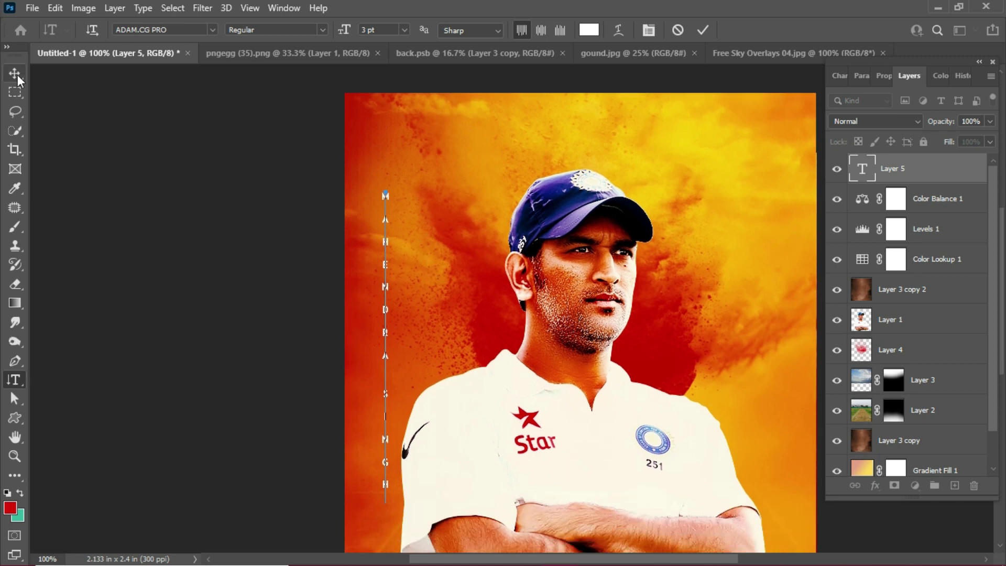
{"action": "left_click_drag", "start_coordinate": [382, 369], "coordinate": [385, 376]}
{"action": "key", "text": "ctrl+0"}
{"action": "left_click_drag", "start_coordinate": [335, 339], "coordinate": [337, 341]}
{"action": "key", "text": "ctrl+minus"}
{"action": "left_click_drag", "start_coordinate": [403, 325], "coordinate": [399, 332]}
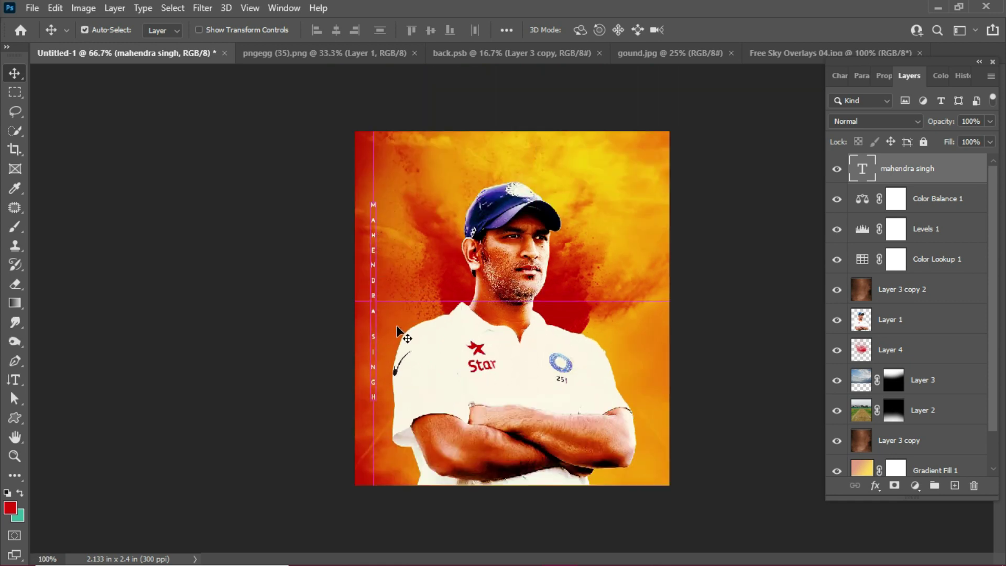
{"action": "key", "text": "ctrl+plus"}
{"action": "scroll", "coordinate": [387, 292], "scroll_direction": "down", "scroll_amount": 3}
{"action": "key", "text": "ctrl+j"}
{"action": "left_click_drag", "start_coordinate": [308, 203], "coordinate": [327, 202]}
{"action": "key", "text": "t"}
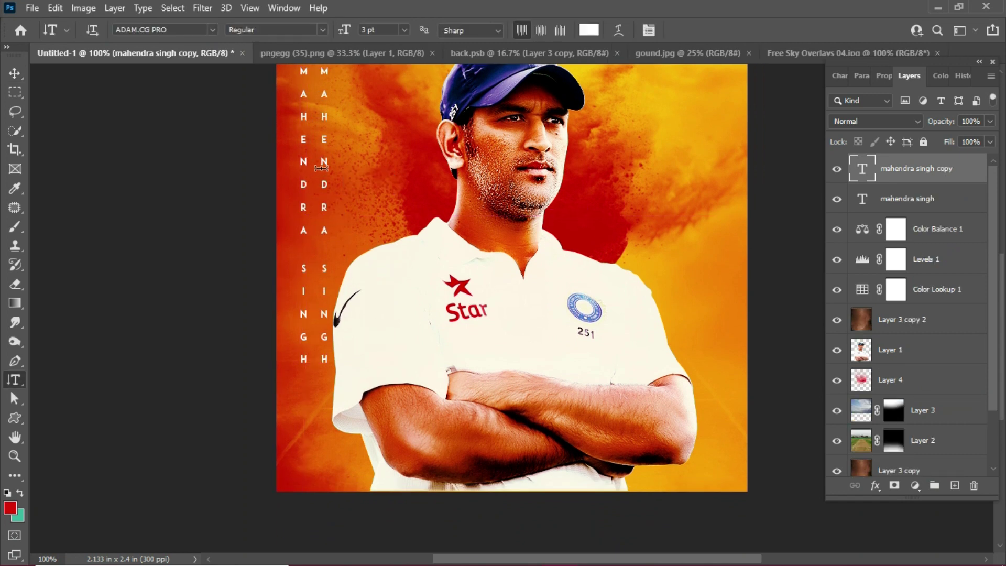
Step: Replace the copied vertical text with "DHONI" and set its size to 5 pt
{"action": "triple_click", "coordinate": [324, 163]}
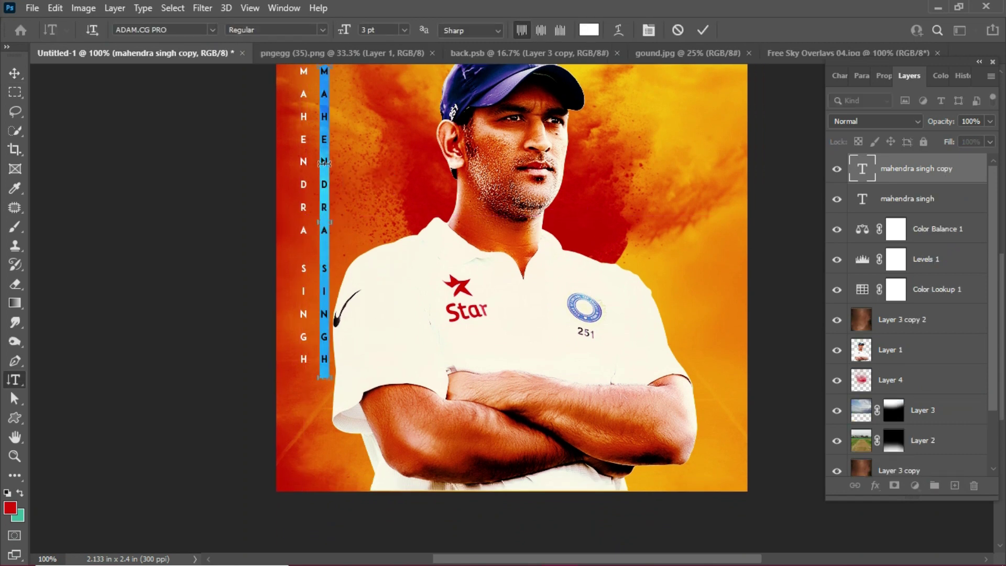
{"action": "type", "text": "DH"}
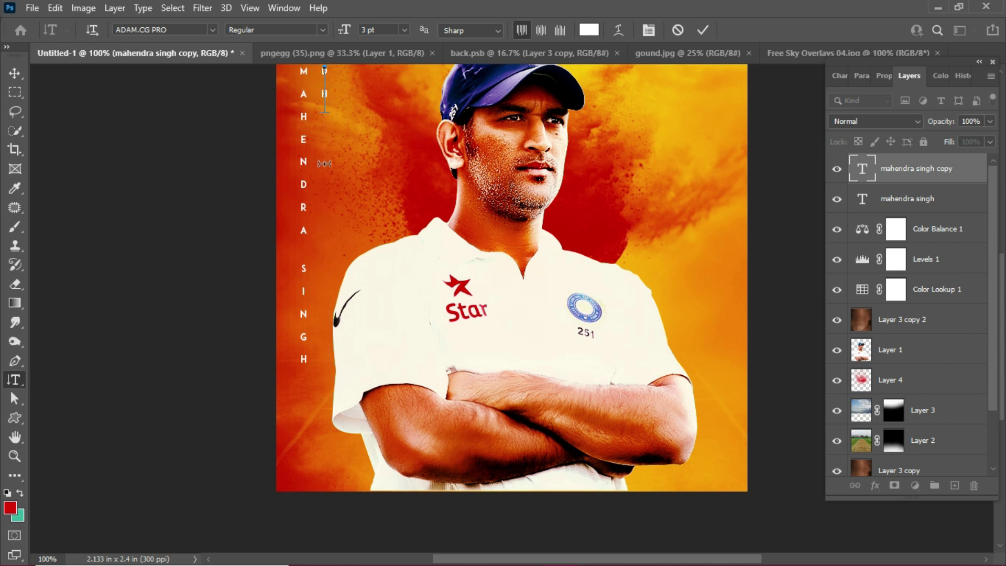
{"action": "type", "text": "ONI"}
{"action": "key", "text": "ctrl+a"}
{"action": "left_click", "coordinate": [348, 31]}
{"action": "type", "text": "5"}
{"action": "key", "text": "Return"}
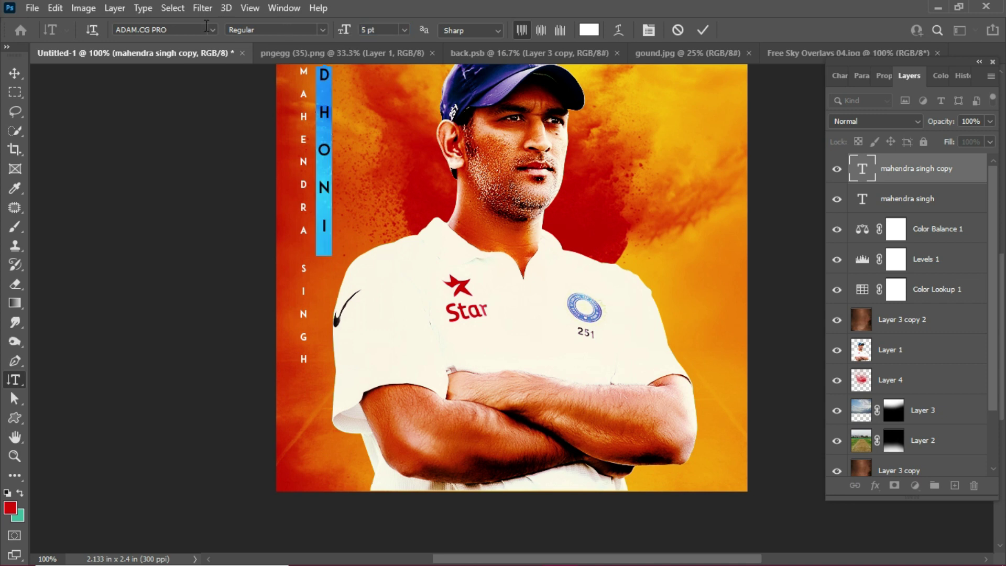
{"action": "key", "text": "ctrl+Return"}
Step: Move the "DHONI" text down so it starts beside the word "SINGH", just right of the first name text
{"action": "left_click_drag", "start_coordinate": [287, 130], "coordinate": [288, 173]}
{"action": "key", "text": "ctrl+0"}
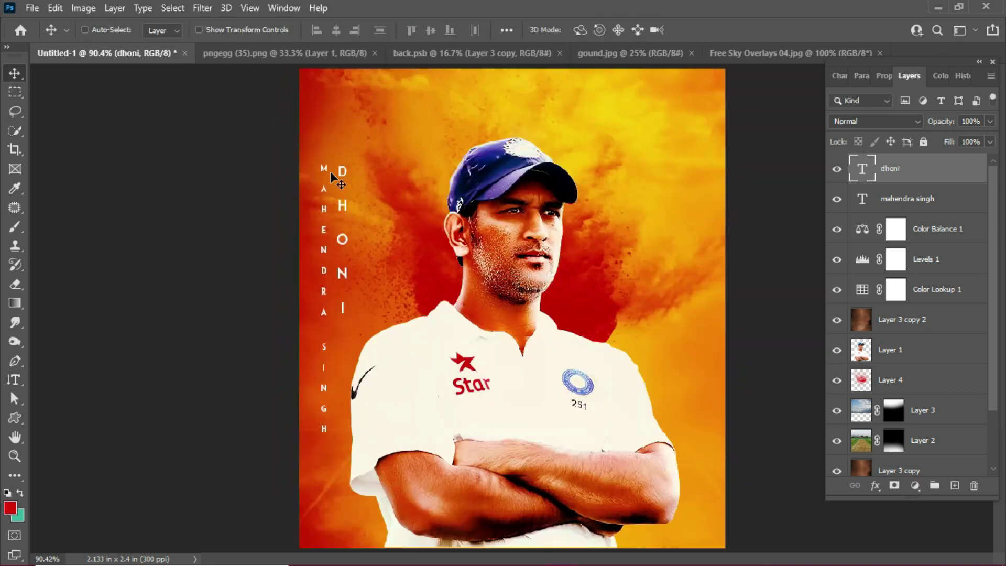
{"action": "left_click_drag", "start_coordinate": [364, 262], "coordinate": [352, 391]}
{"action": "key", "text": "ctrl"}
{"action": "key", "text": "ctrl+1"}
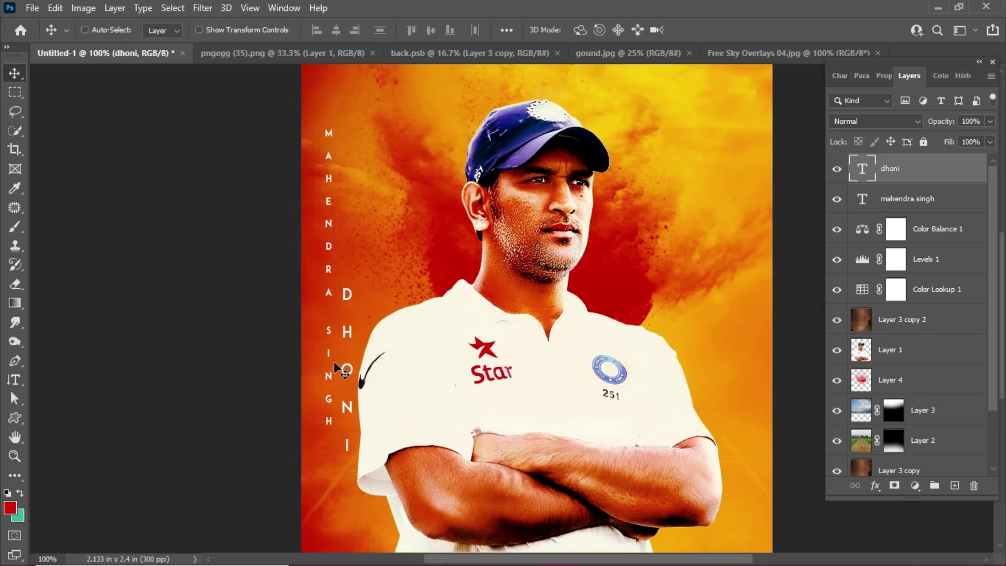
{"action": "mouse_move", "coordinate": [339, 358]}
{"action": "left_mouse_down"}
{"action": "mouse_move", "coordinate": [343, 380]}
{"action": "mouse_move", "coordinate": [345, 348]}
{"action": "left_mouse_up"}
Step: Select both vertical name texts and shift them together up the poster and slightly left
{"action": "right_click", "coordinate": [328, 335]}
{"action": "left_click", "coordinate": [362, 336], "text": "shift"}
{"action": "scroll", "coordinate": [339, 342], "scroll_direction": "down", "scroll_amount": 1}
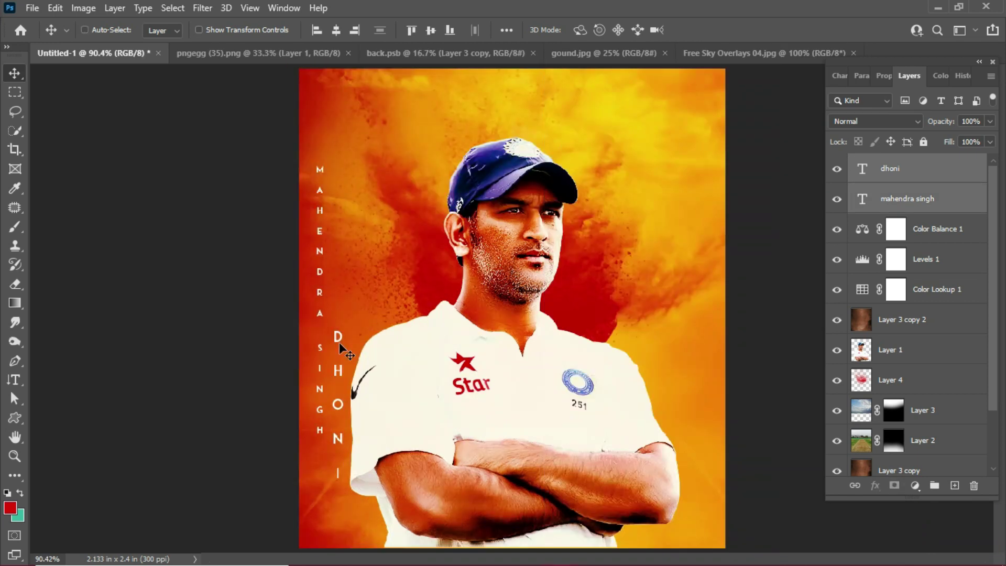
{"action": "key", "text": "shift+Up"}
{"action": "key", "text": "shift+Up"}
{"action": "key", "text": "shift+Up"}
{"action": "key", "text": "shift+Up"}
{"action": "key", "text": "Left"}
{"action": "key", "text": "Left"}
{"action": "key", "text": "Right"}
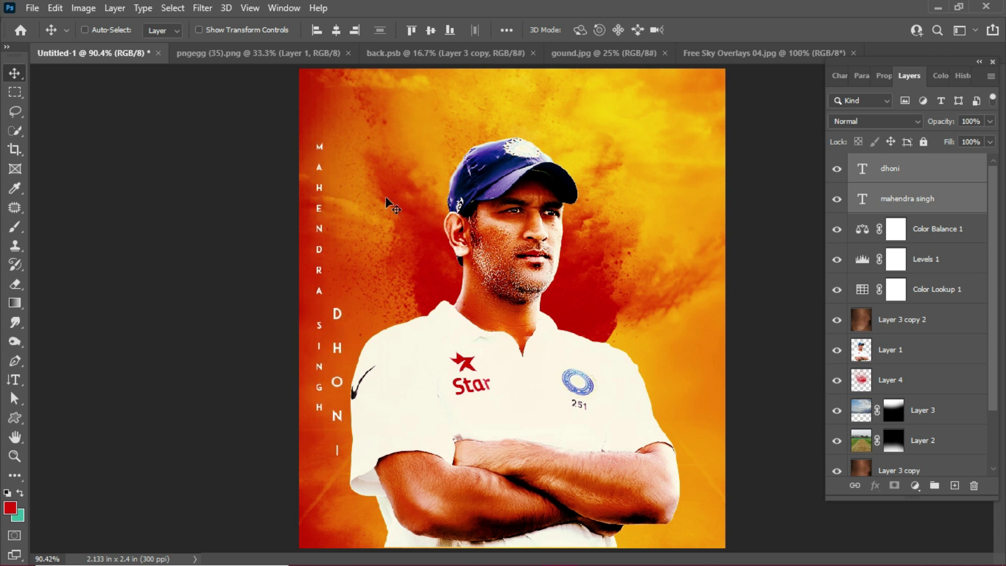
{"action": "left_click", "coordinate": [15, 379]}
{"action": "left_click", "coordinate": [412, 131]}
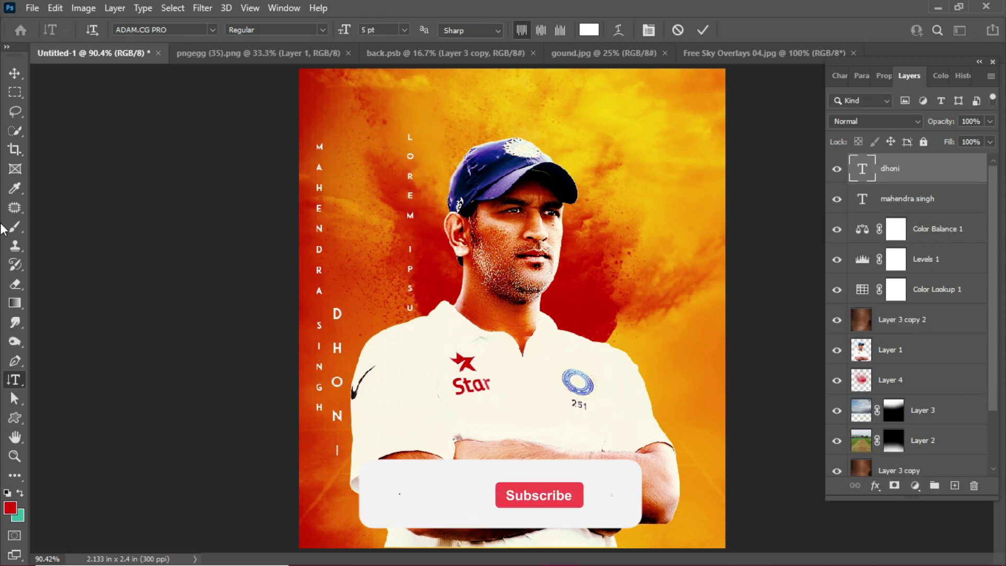
{"action": "key", "text": "Escape"}
Step: Add the horizontal white text "THE GAME CHANGER" at 5 pt above the cap and centre it horizontally on the canvas
{"action": "right_click", "coordinate": [14, 380]}
{"action": "left_click", "coordinate": [79, 380]}
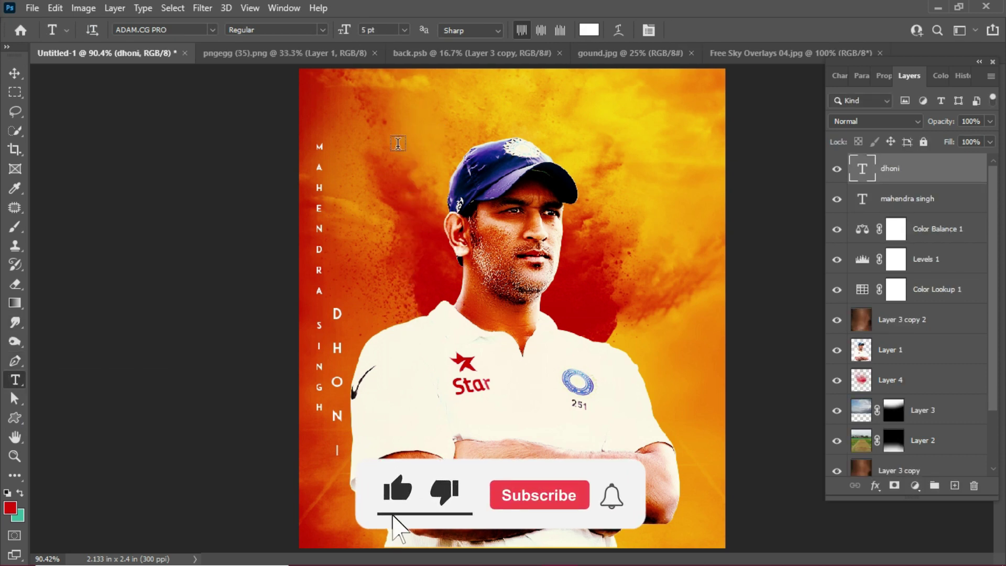
{"action": "left_click", "coordinate": [414, 117]}
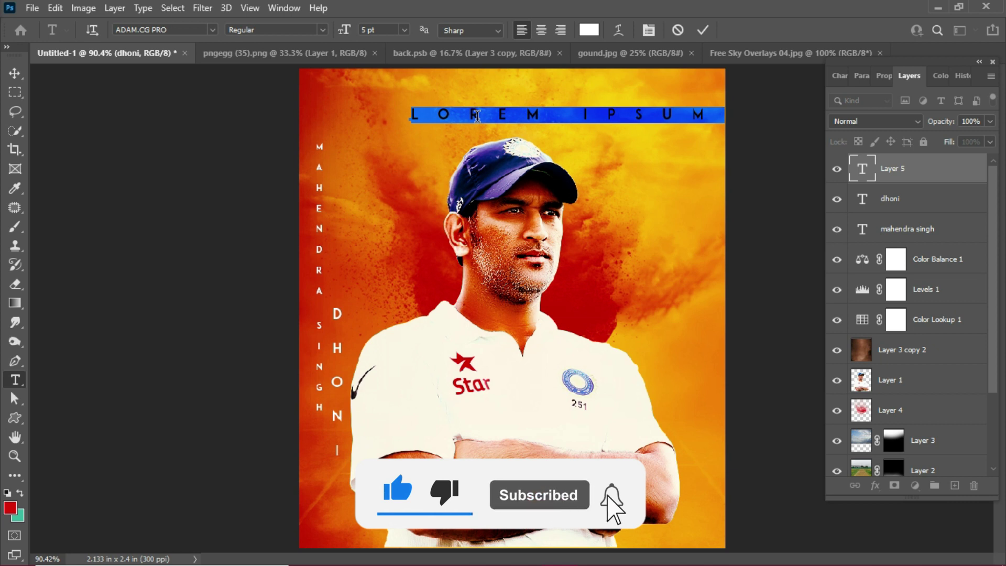
{"action": "type", "text": "THE GAME"}
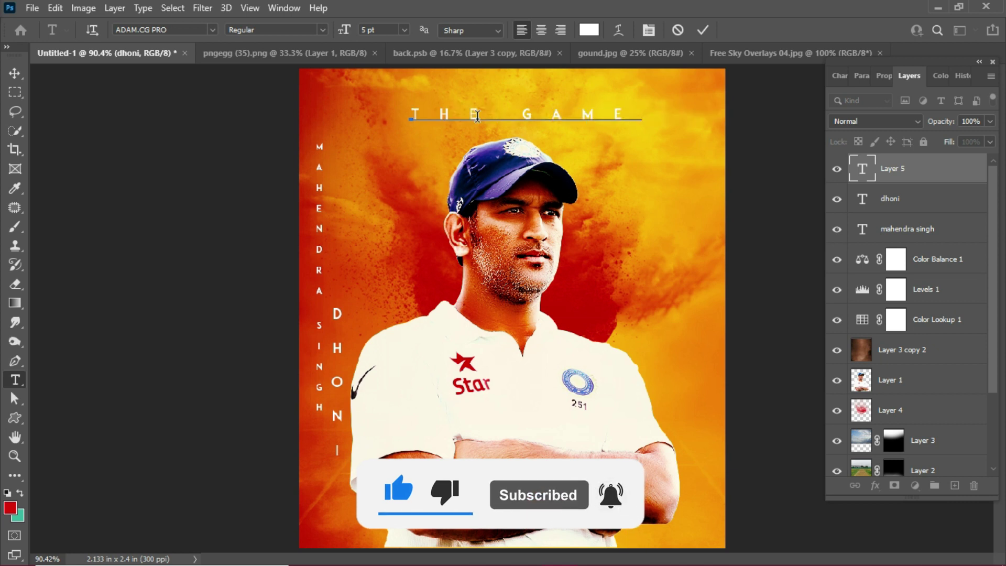
{"action": "type", "text": " CH"}
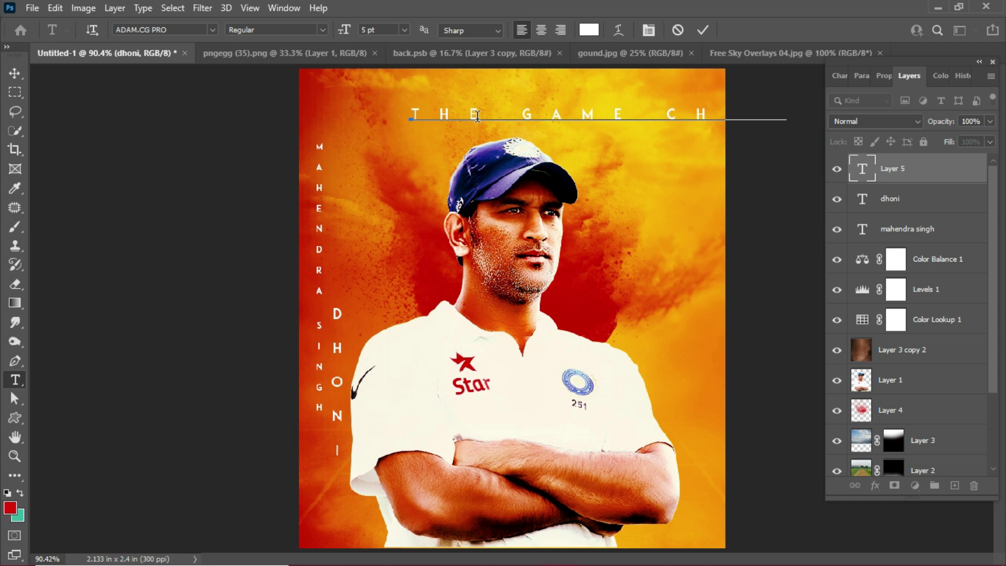
{"action": "key", "text": "ctrl+a"}
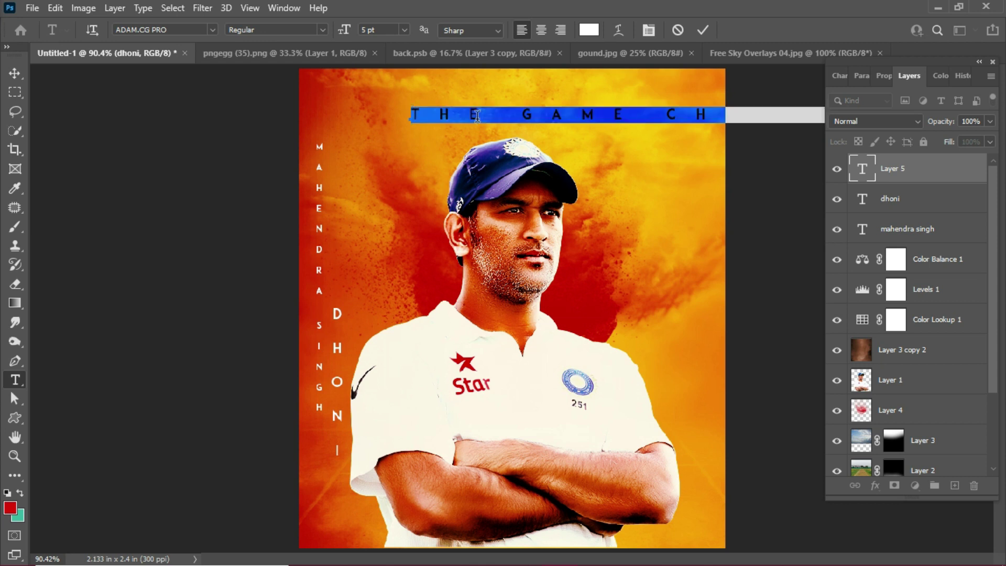
{"action": "left_click", "coordinate": [15, 73]}
{"action": "key", "text": "ctrl+a"}
{"action": "left_click", "coordinate": [336, 30]}
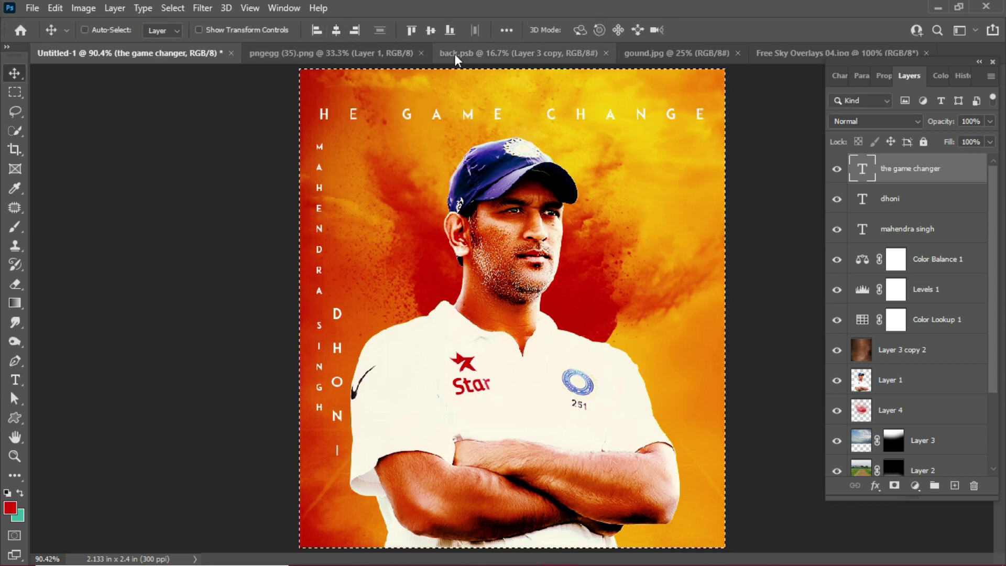
{"action": "key", "text": "ctrl+d"}
Step: Set the tracking of "THE GAME CHANGER" to 740 and recentre the text horizontally on the canvas
{"action": "double_click", "coordinate": [564, 120]}
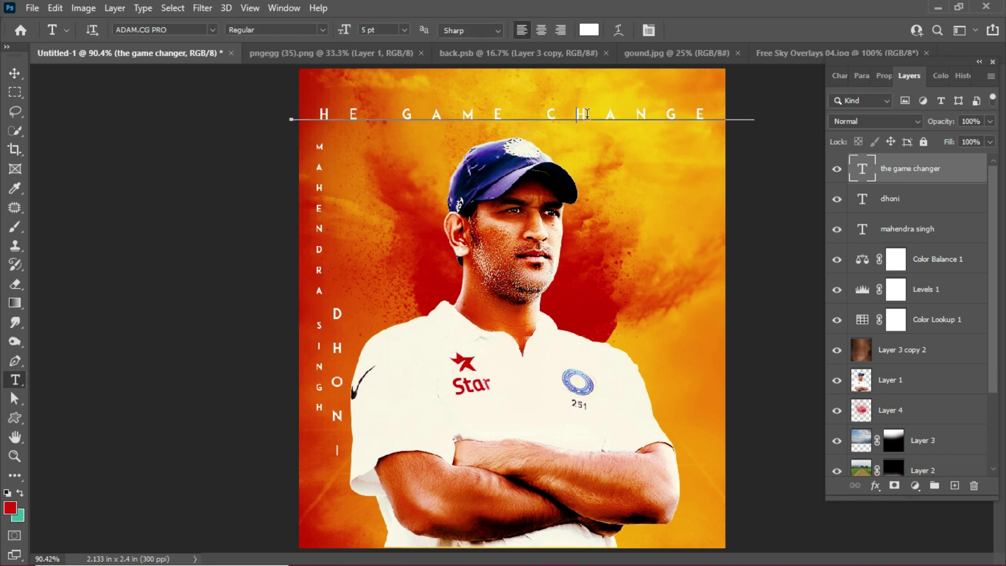
{"action": "type", "text": "a"}
{"action": "key", "text": "BackSpace"}
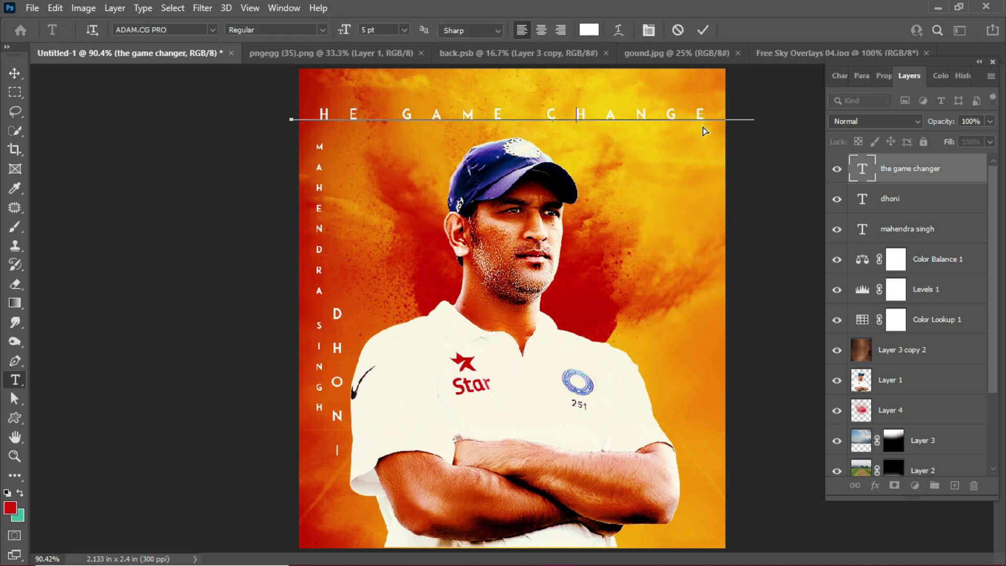
{"action": "key", "text": "ctrl+a"}
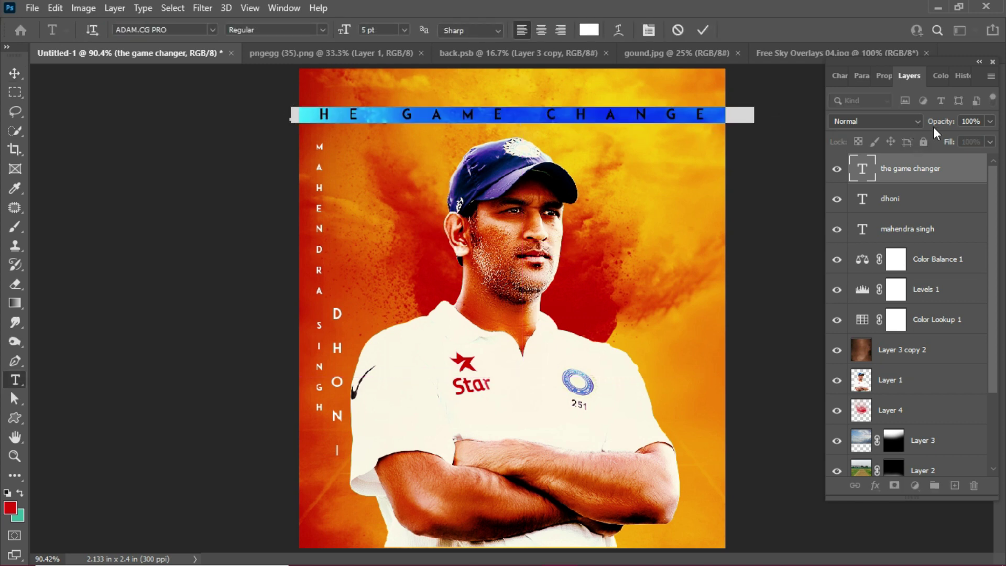
{"action": "key", "text": "ctrl+t"}
{"action": "left_click_drag", "start_coordinate": [921, 138], "coordinate": [894, 135]}
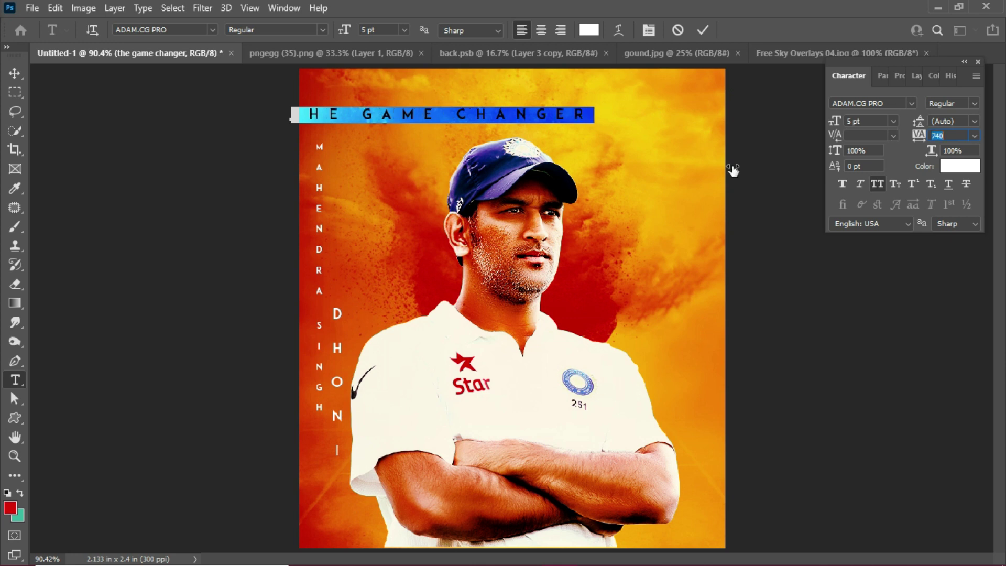
{"action": "left_click", "coordinate": [14, 73]}
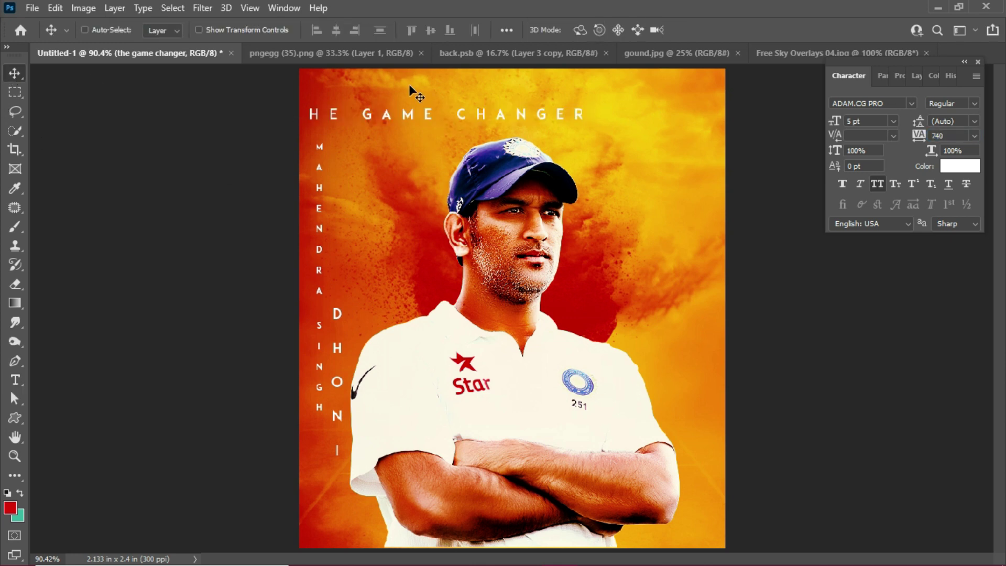
{"action": "key", "text": "ctrl+a"}
{"action": "left_click", "coordinate": [336, 30]}
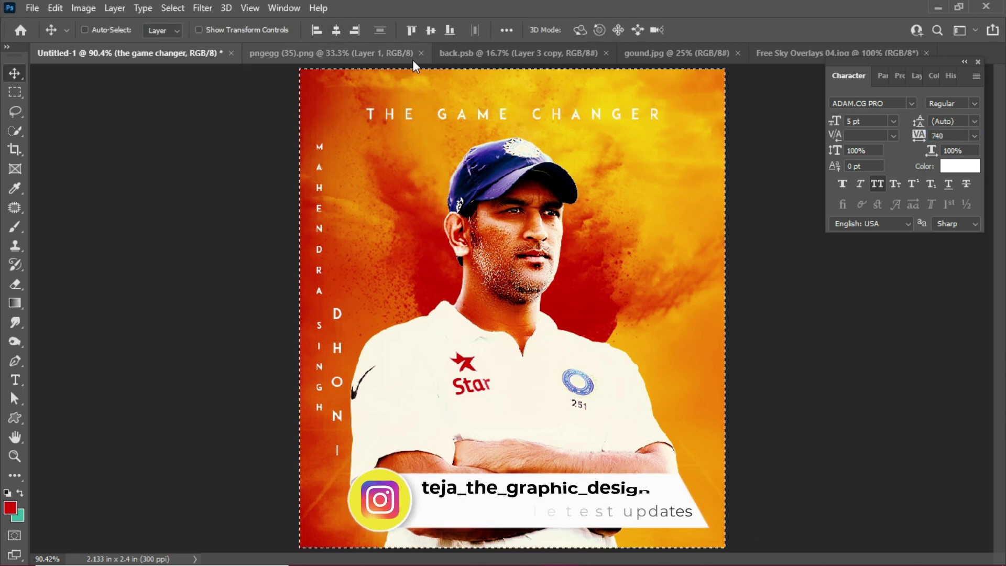
{"action": "key", "text": "ctrl+d"}
Step: Scale the "THE GAME CHANGER" text down to about 92.6%, giving a size of 4.63 pt
{"action": "left_click_drag", "start_coordinate": [655, 110], "coordinate": [657, 110]}
{"action": "key", "text": "ctrl+t"}
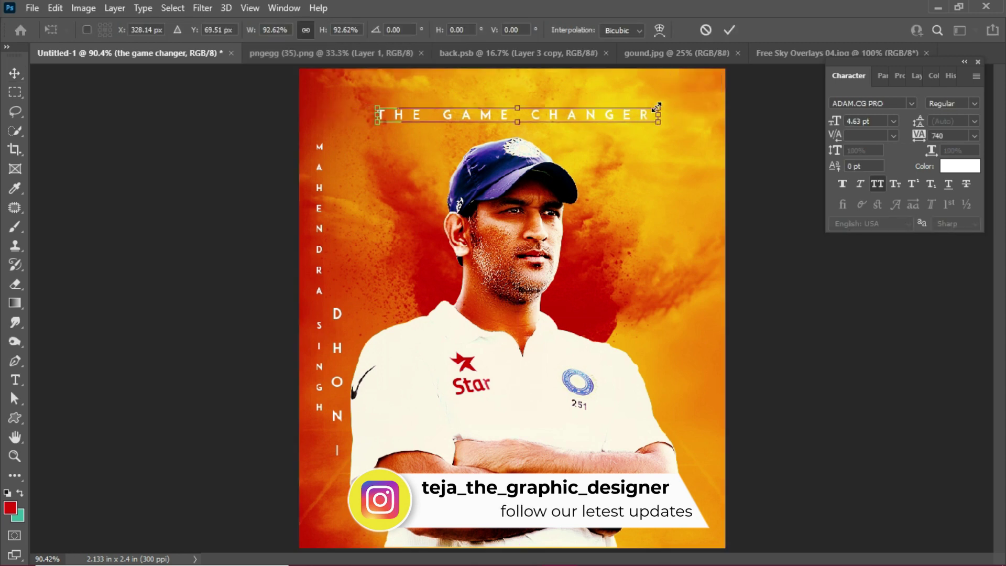
{"action": "key", "text": "Return"}
Step: Widen the tracking of "THE GAME CHANGER" to 940 and centre the text horizontally on the canvas again
{"action": "key", "text": "t"}
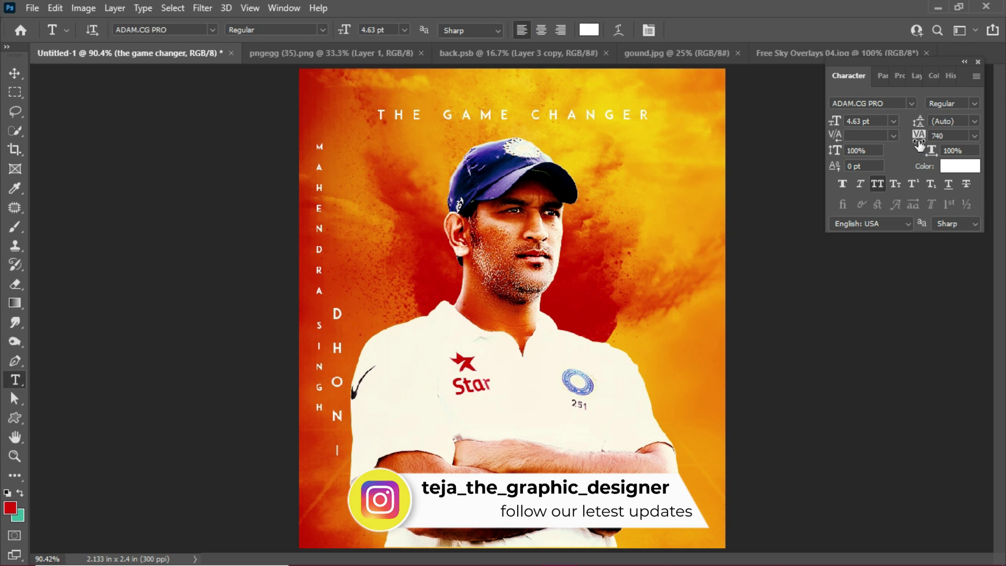
{"action": "left_click_drag", "start_coordinate": [921, 137], "coordinate": [938, 138]}
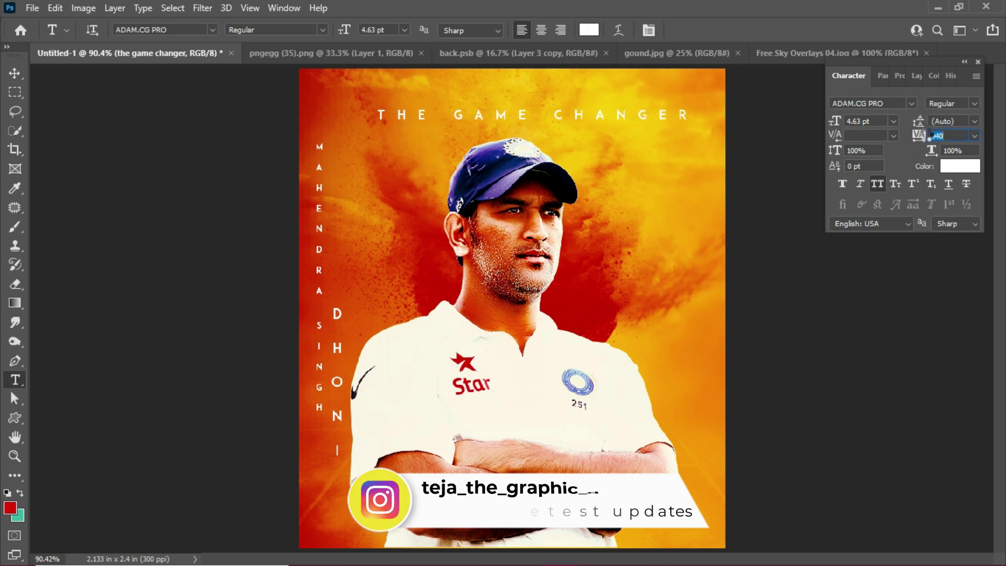
{"action": "key", "text": "v"}
{"action": "key", "text": "ctrl+a"}
{"action": "left_click", "coordinate": [336, 30]}
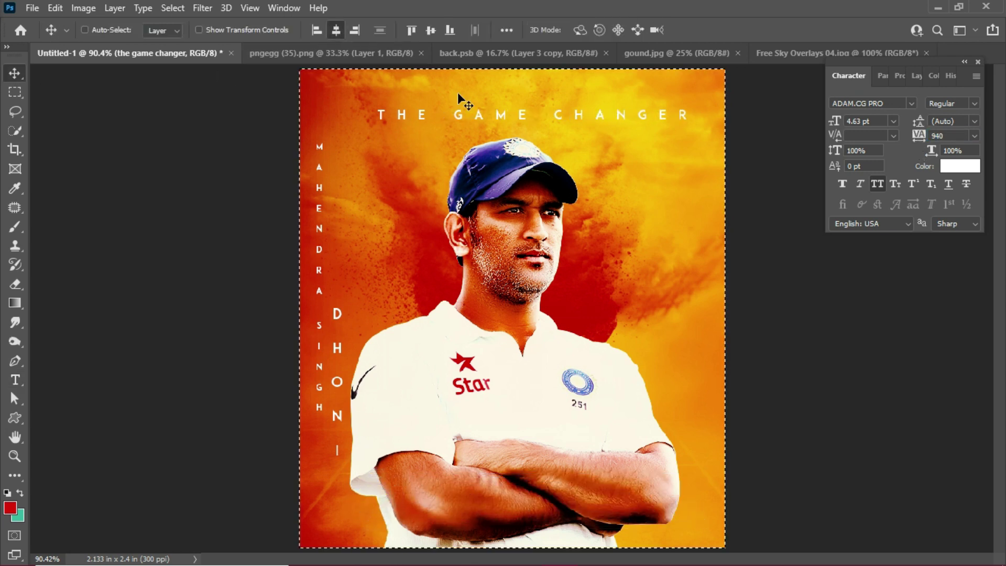
{"action": "key", "text": "ctrl+d"}
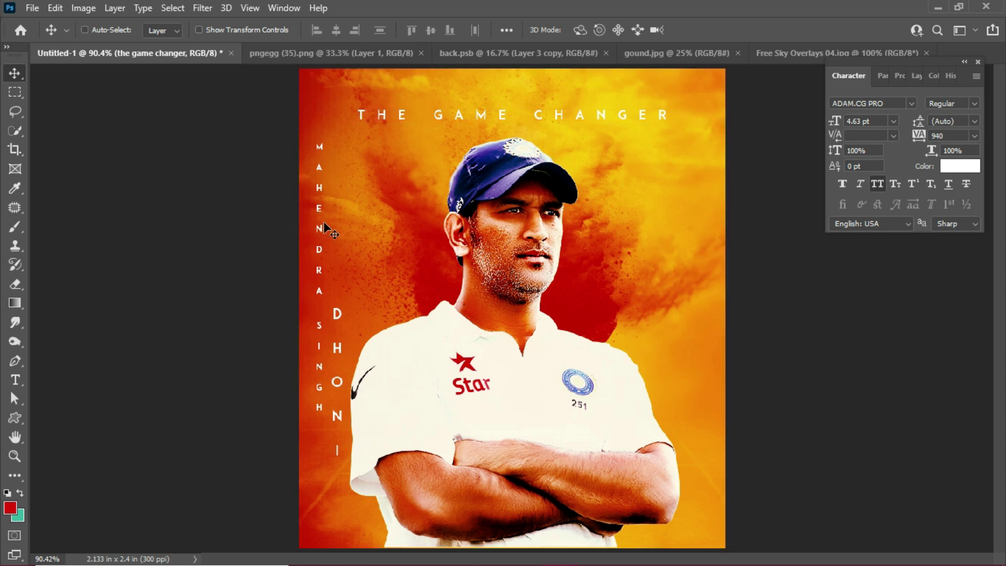
{"action": "key", "text": "p"}
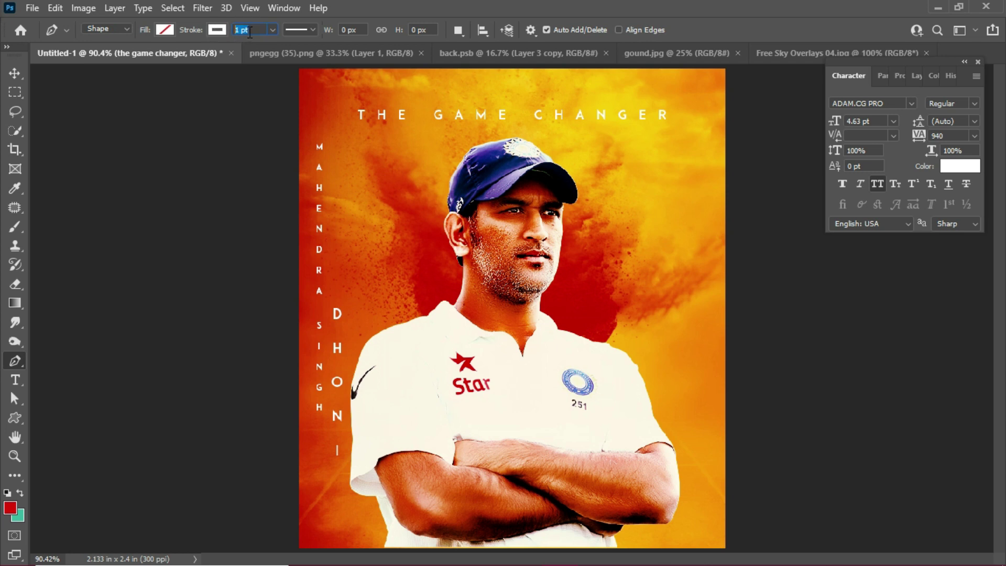
{"action": "left_click", "coordinate": [307, 146]}
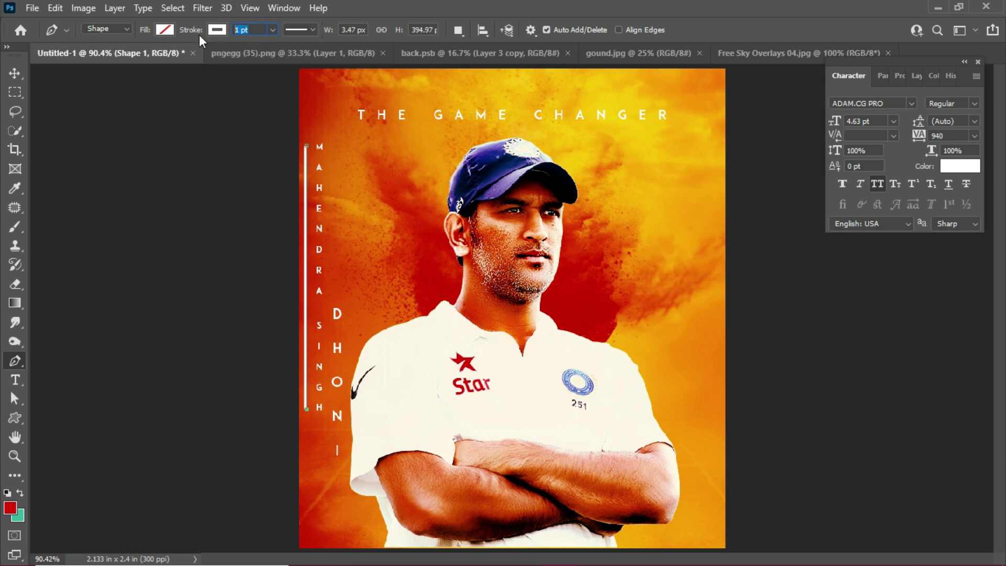
{"action": "key", "text": "Return"}
{"action": "key", "text": "v"}
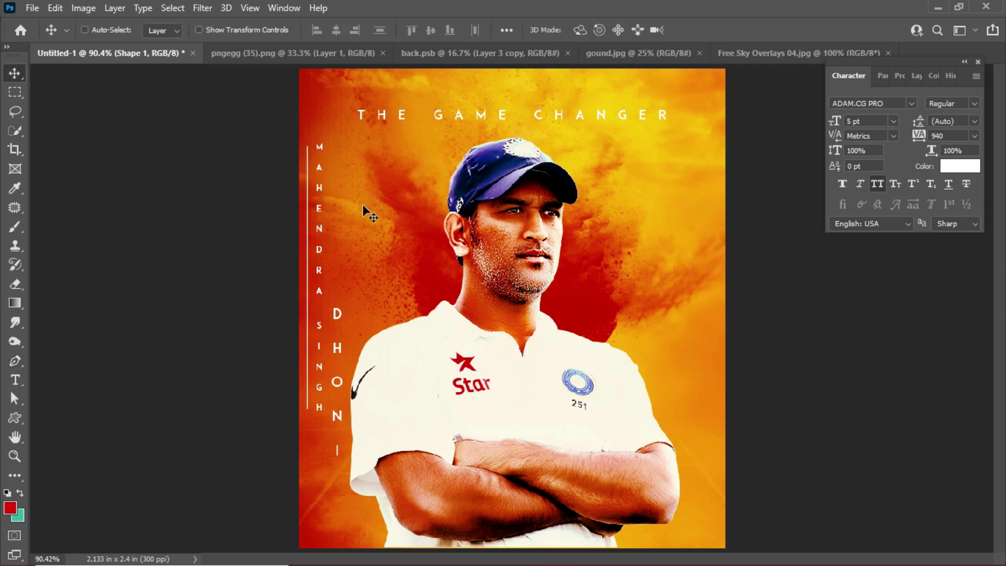
{"action": "key", "text": "p"}
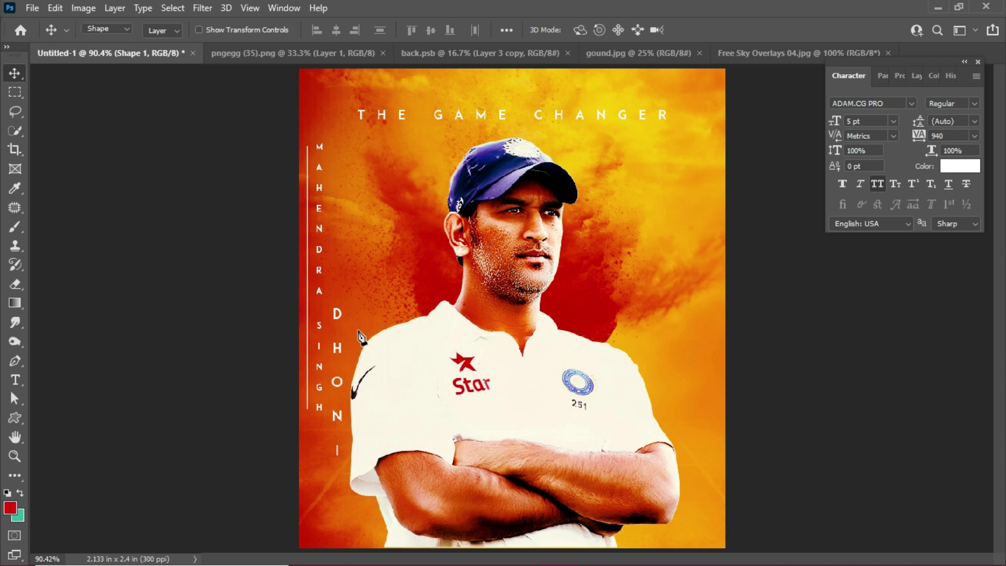
{"action": "left_click", "coordinate": [328, 305]}
{"action": "key", "text": "ctrl+z"}
Step: Draw a separate white vertical Pen line about 220 px long left of "DHONI" and thin its stroke below 1 pt
{"action": "key", "text": "v"}
{"action": "right_click", "coordinate": [337, 325]}
{"action": "left_click", "coordinate": [345, 330]}
{"action": "key", "text": "p"}
{"action": "left_click", "coordinate": [332, 307]}
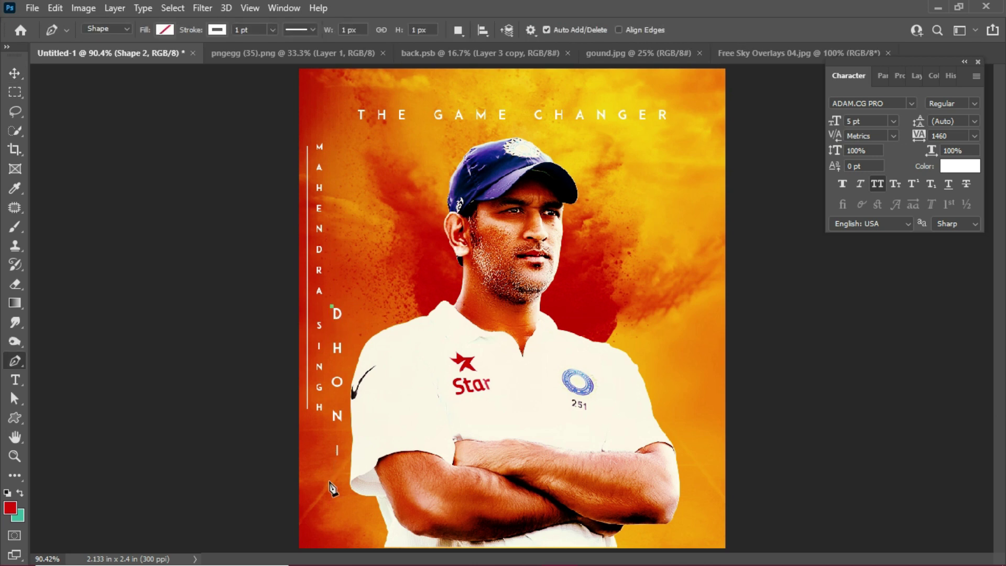
{"action": "left_click", "coordinate": [331, 454]}
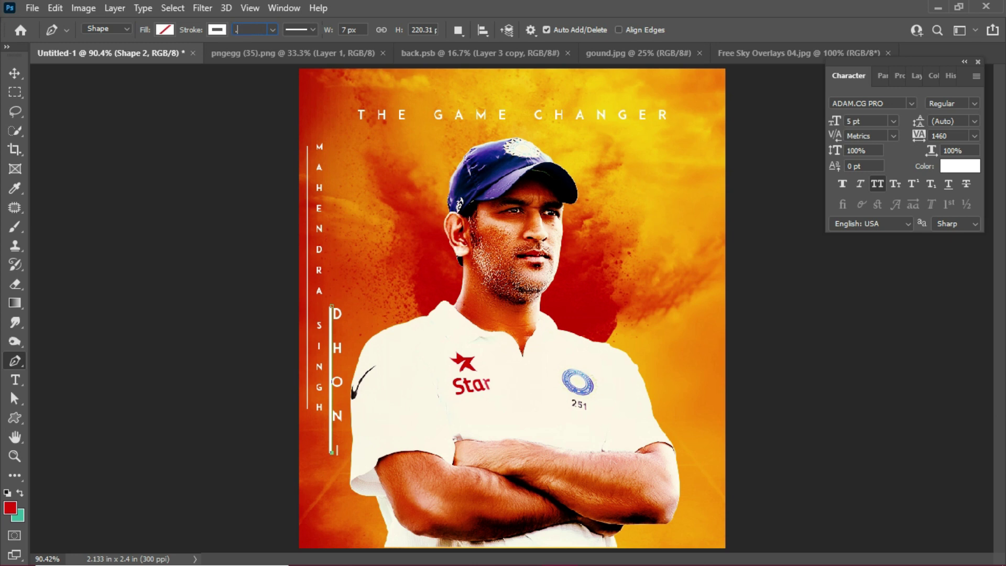
{"action": "key", "text": "Return"}
{"action": "left_click", "coordinate": [12, 78]}
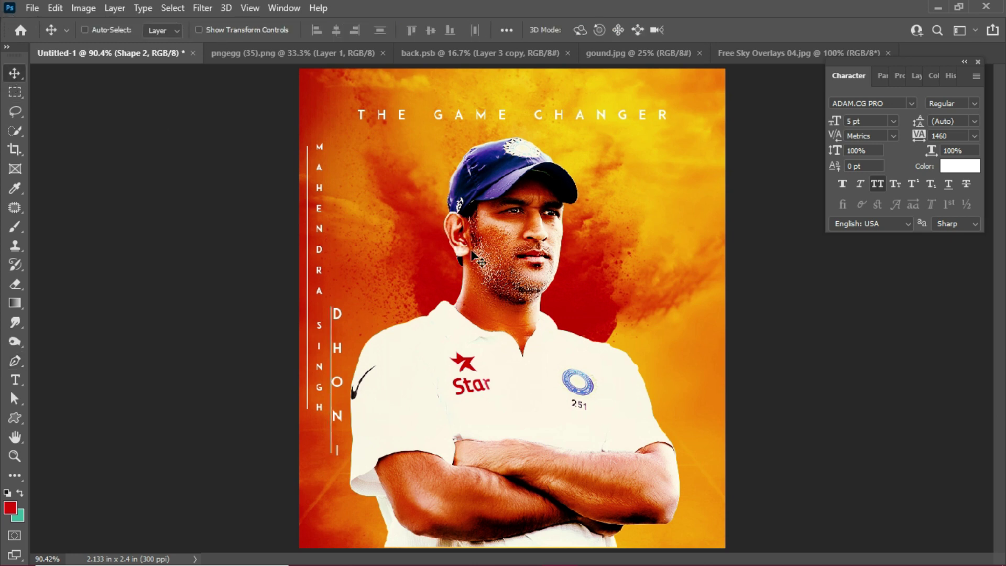
Step: Nudge the line beside "DHONI" slightly left and down to separate it from the letters
{"action": "key", "text": "ctrl+plus"}
{"action": "key", "text": "Left"}
{"action": "key", "text": "Left"}
{"action": "key", "text": "Left"}
{"action": "key", "text": "Left"}
{"action": "key", "text": "Left"}
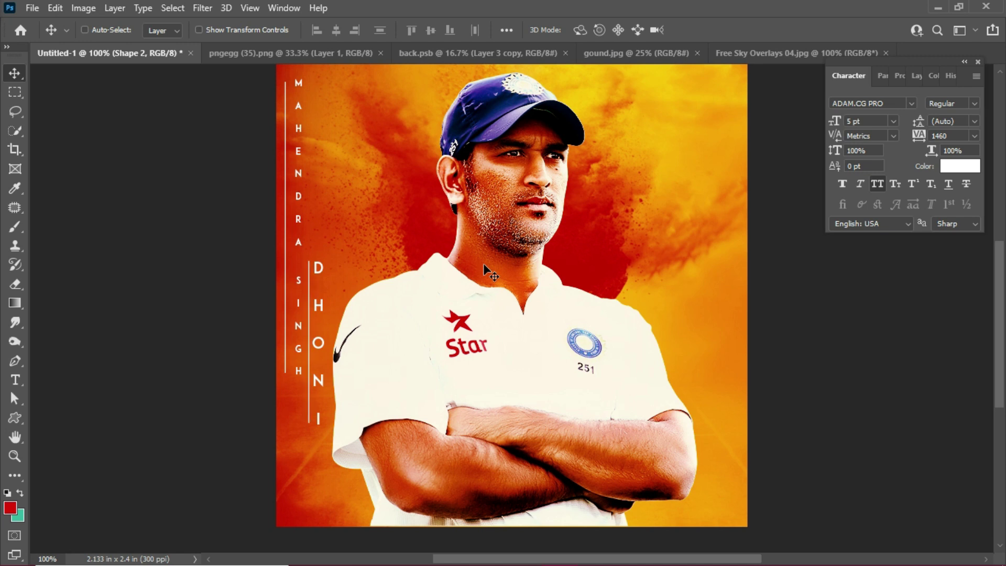
{"action": "key", "text": "ctrl+0"}
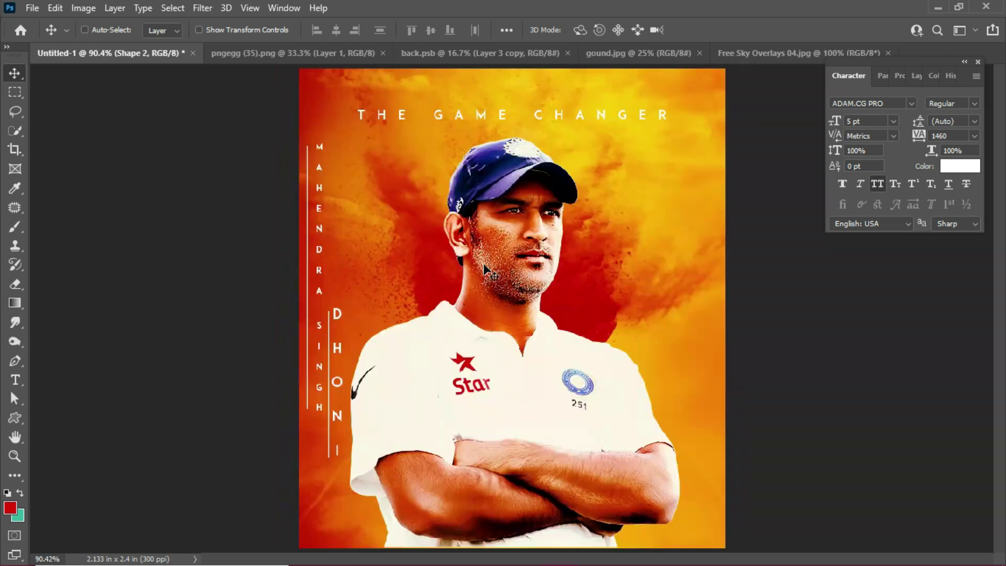